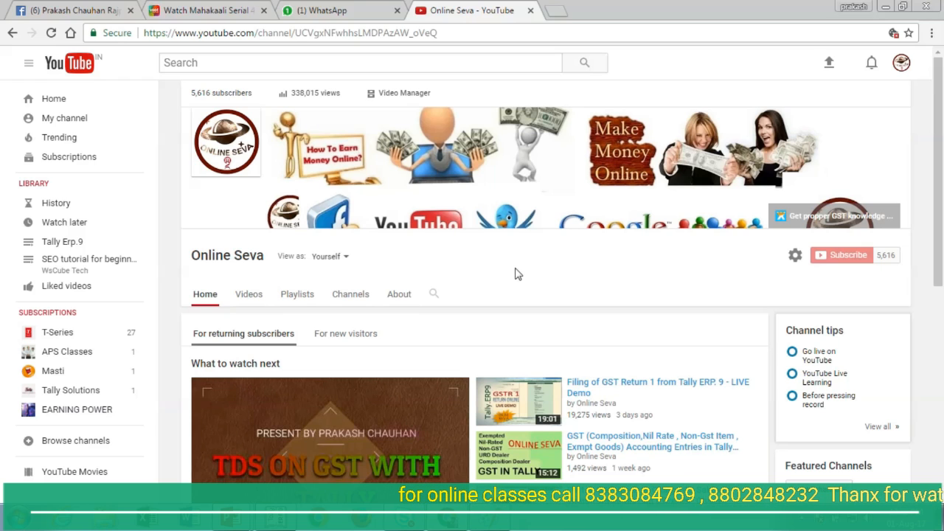
Switch from the YouTube channel page to the Tally.ERP 9 window with the JOB WORK company.
left_click(832, 261)
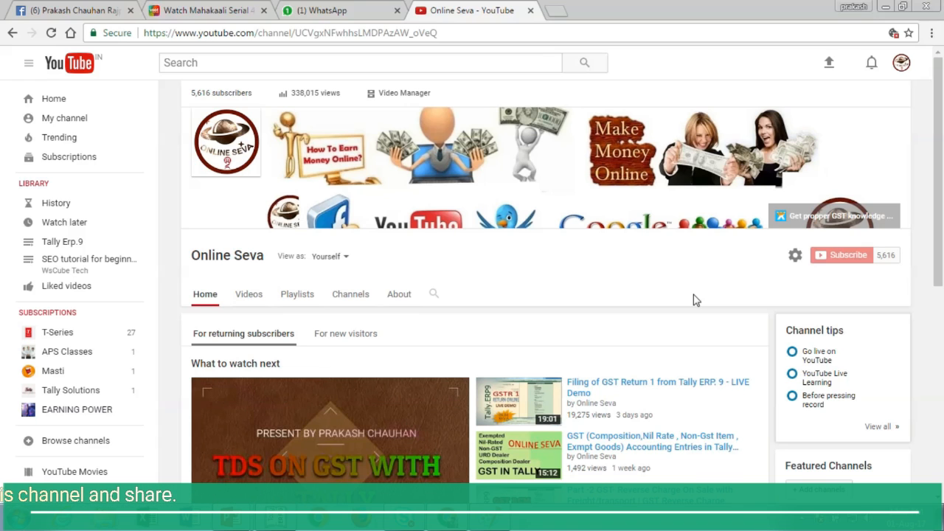
left_click(280, 525)
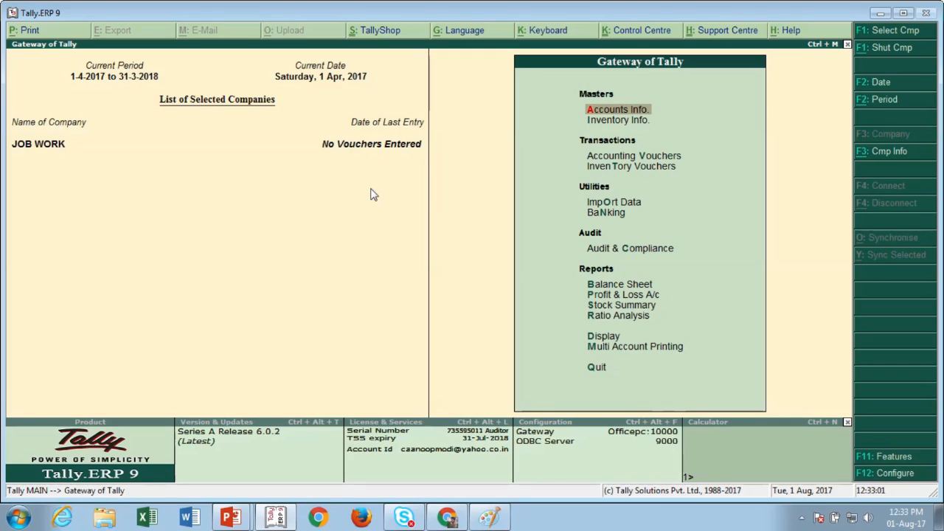
Confirm JOB WORK's GST details under Statutory & Taxation: state Haryana, Regular, from 1-Jul-2017.
key("F11")
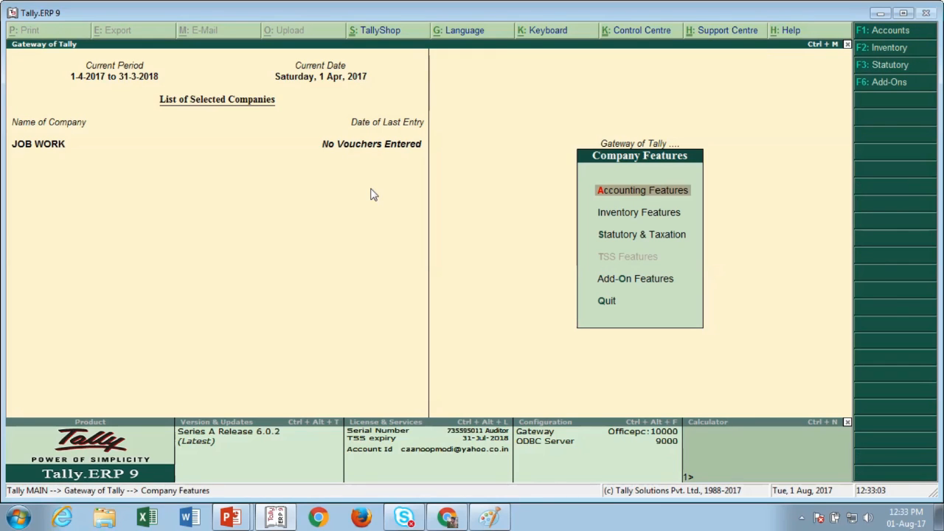
key("s")
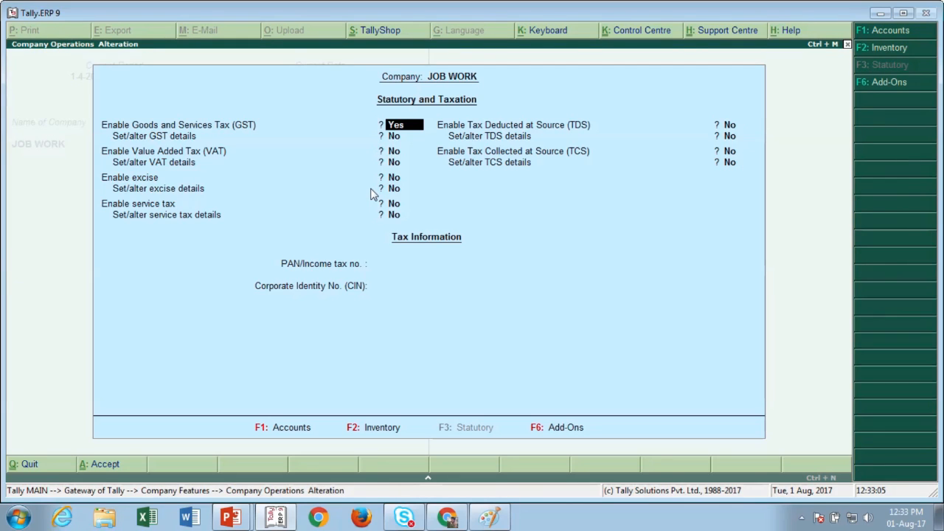
key("Return")
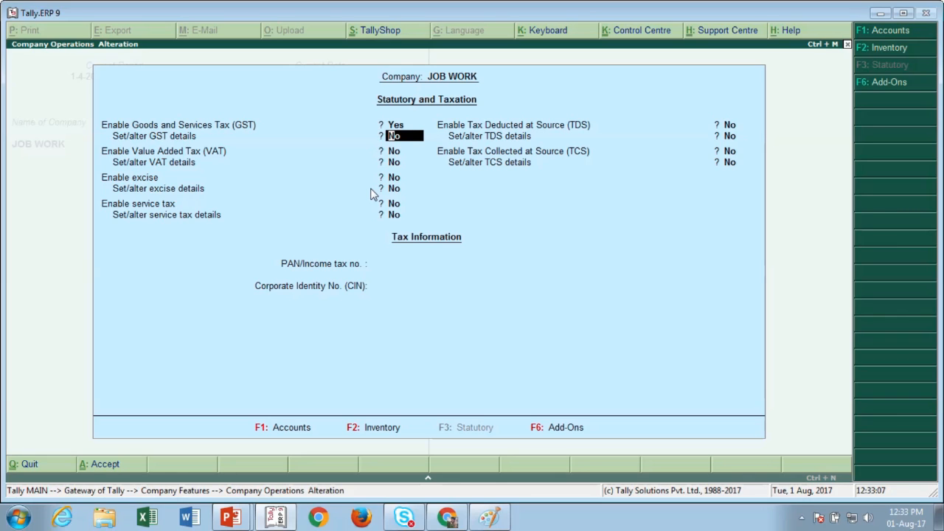
type("y")
key("Return")
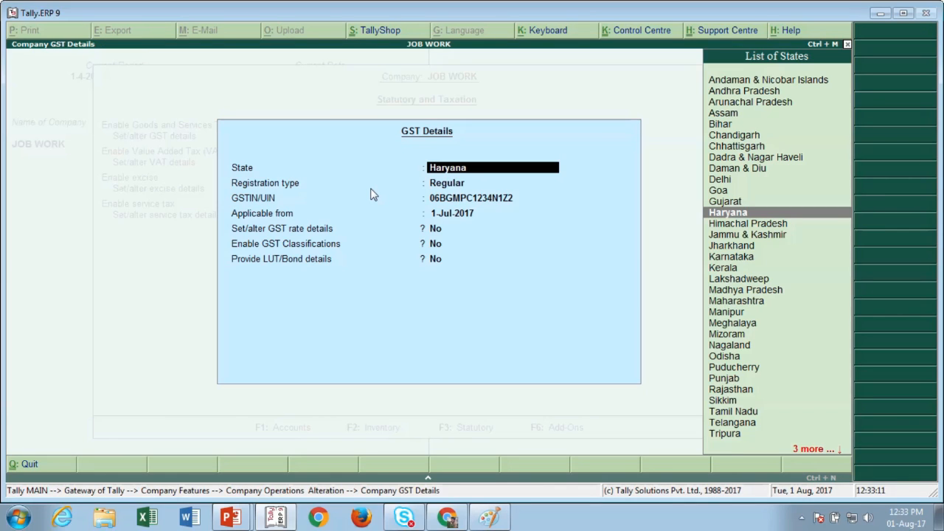
key("Return")
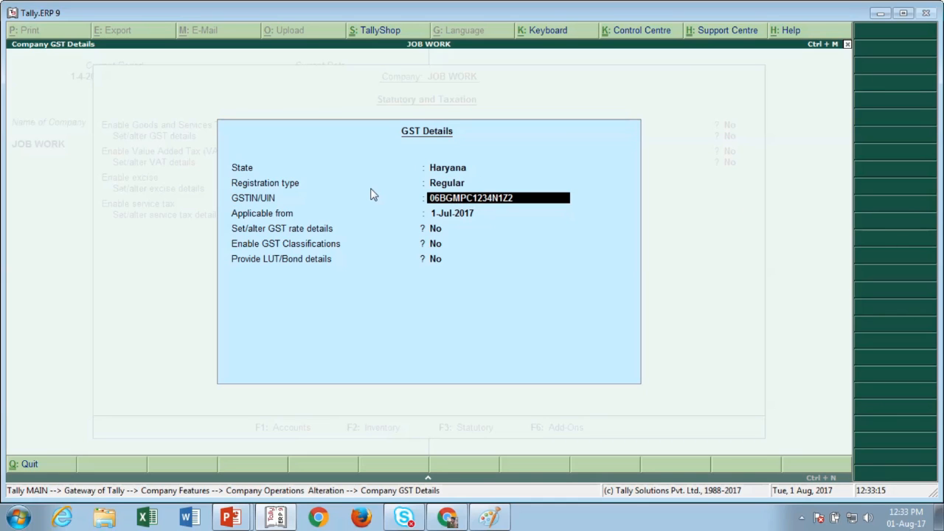
key("ctrl+a")
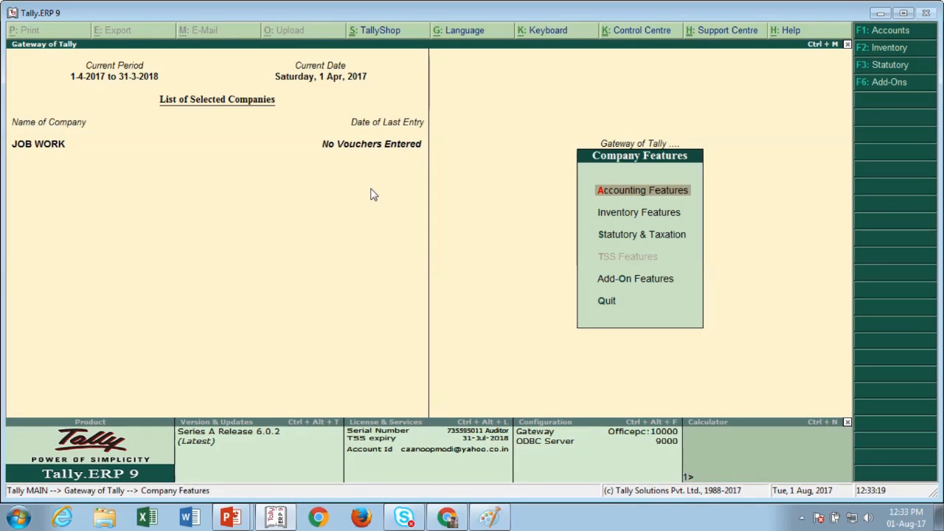
Set 'Enable job order processing' to Yes in JOB WORK's Inventory Features.
key("Escape")
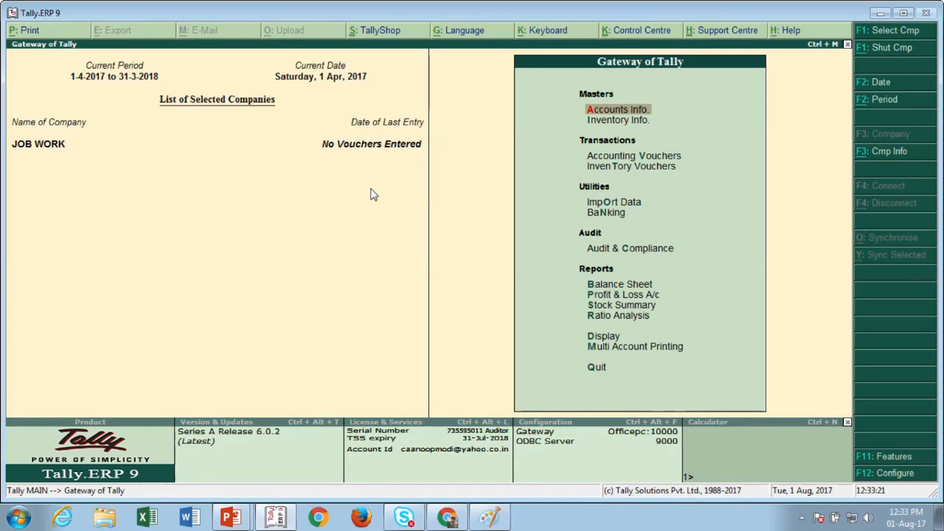
key("F11")
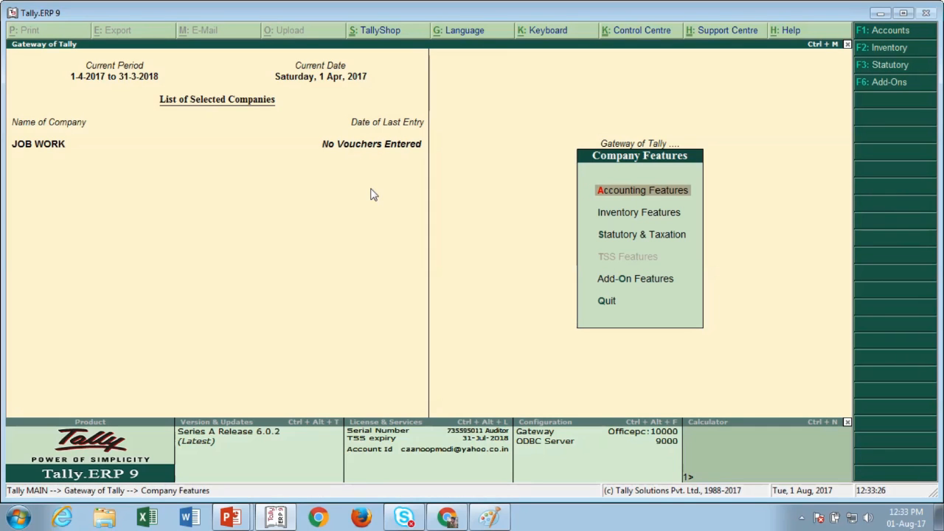
key("i")
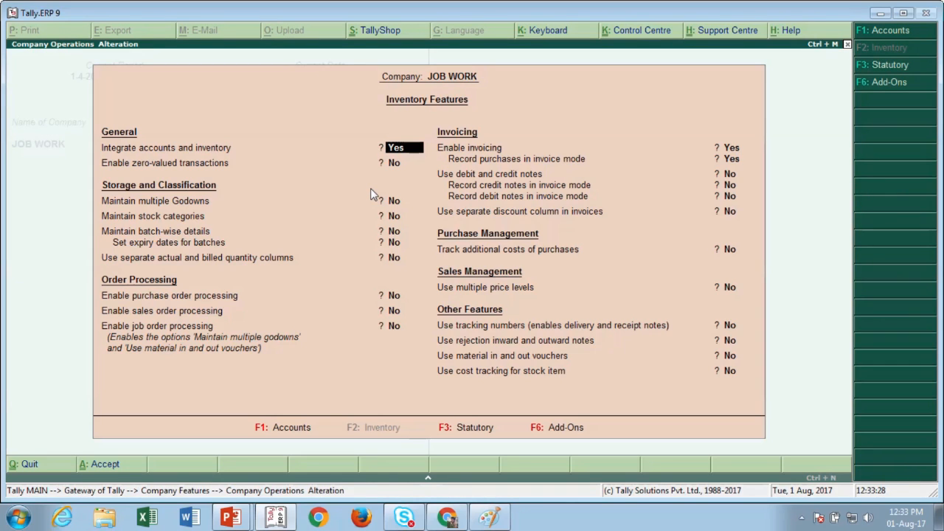
key("Return")
key("Return")
key("Return")
key("Return")
key("Return")
key("Return")
key("Return")
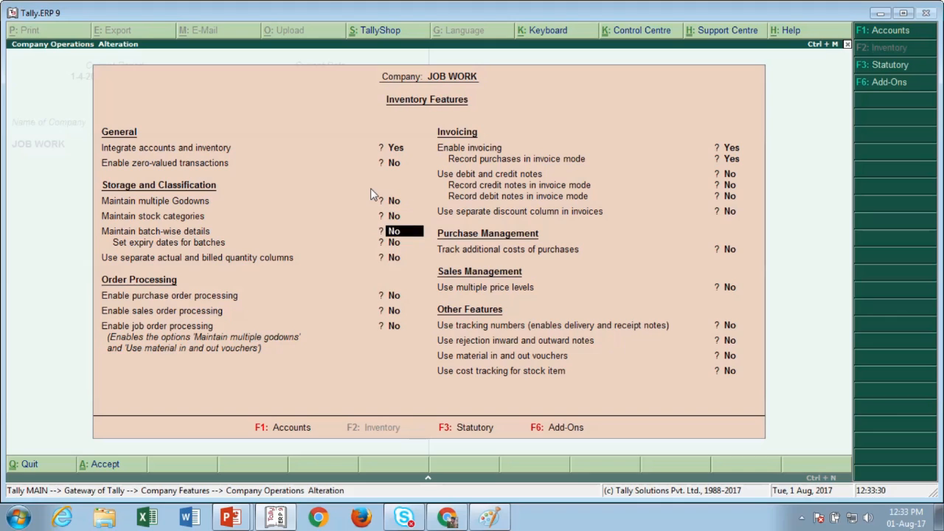
key("Return")
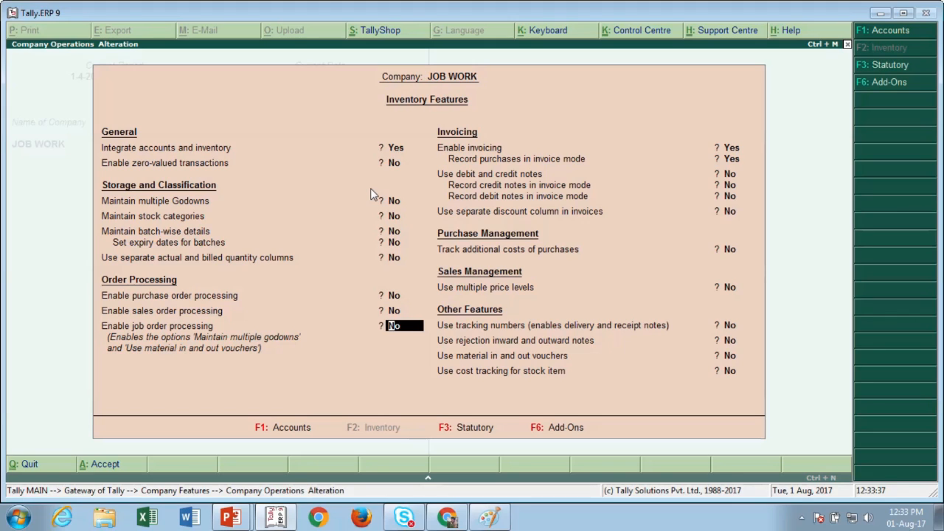
type("y")
key("Return")
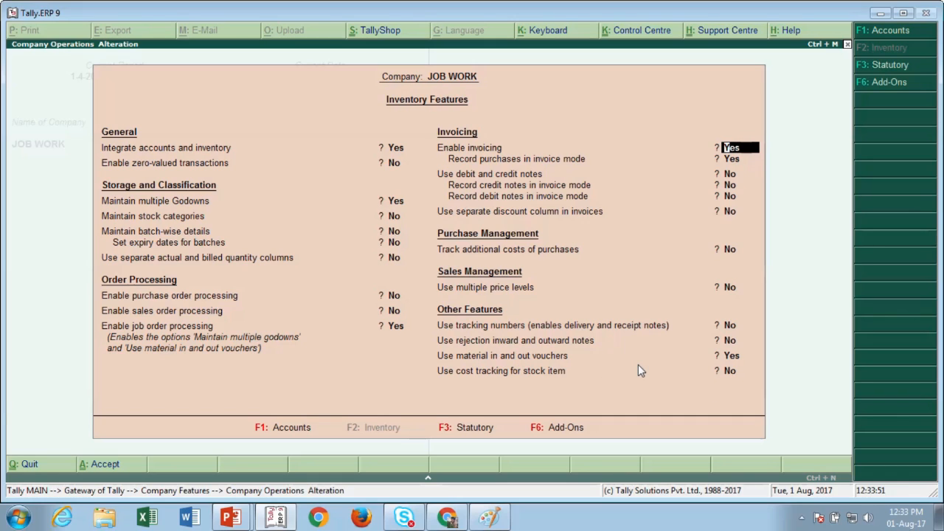
key("Return")
key("Return")
key("Return")
key("Return")
key("Return")
key("Return")
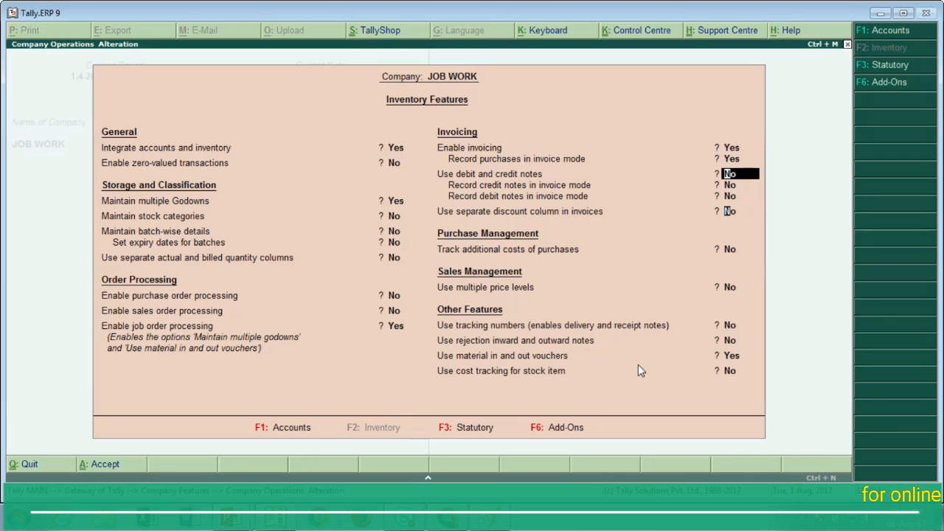
key("Return")
key("Return")
key("Return")
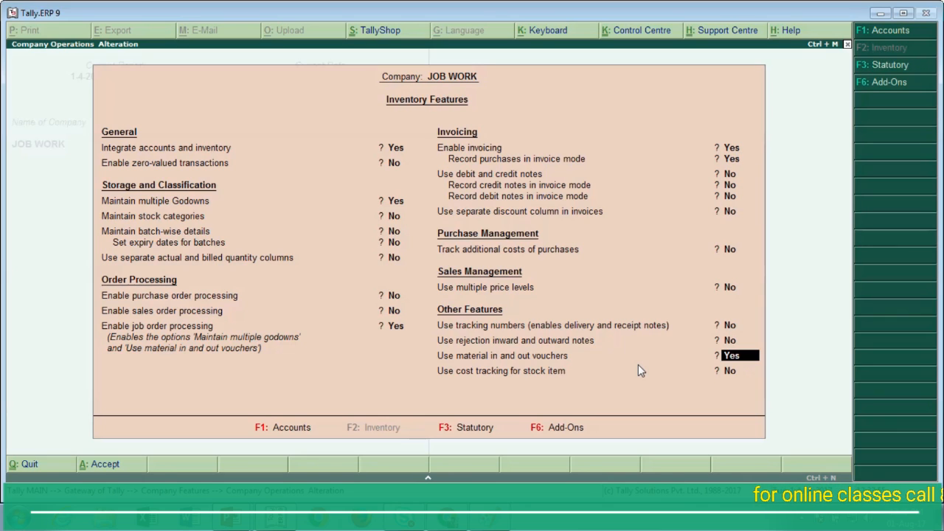
key("Return")
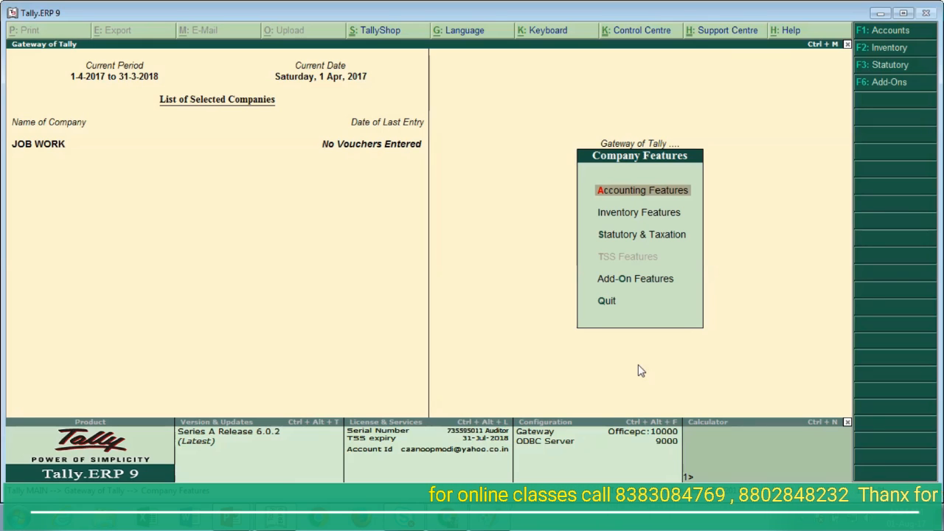
Back out of a stray stock journal, then go to Inventory Info > Godowns > Single Godown > Create.
key("Escape")
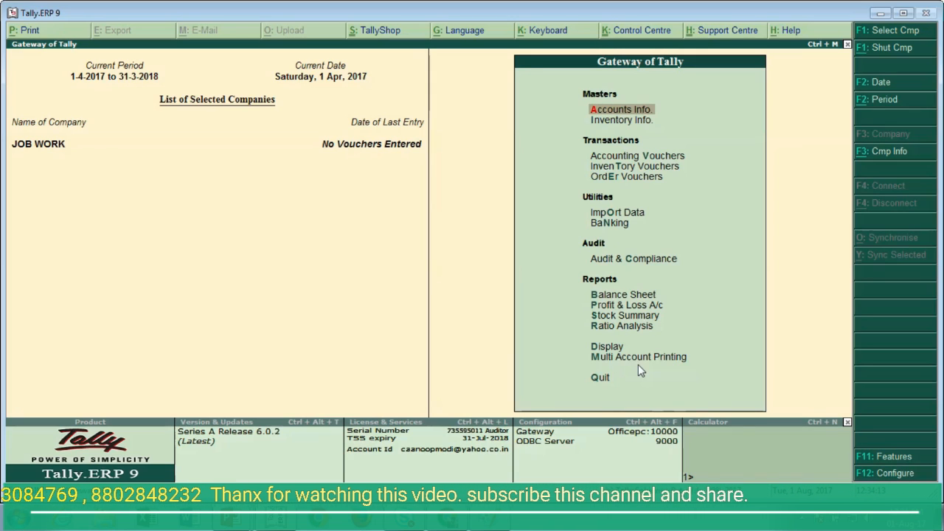
key("Down")
key("Down")
key("Down")
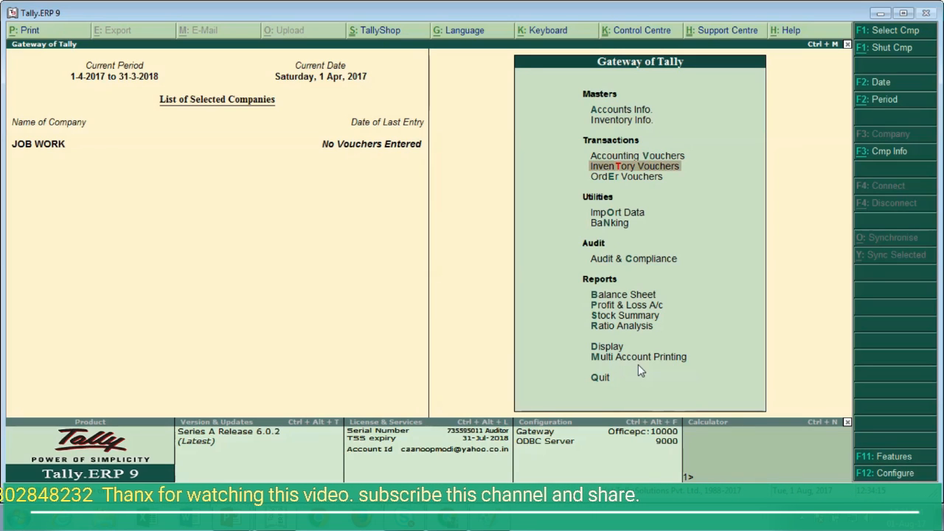
key("Return")
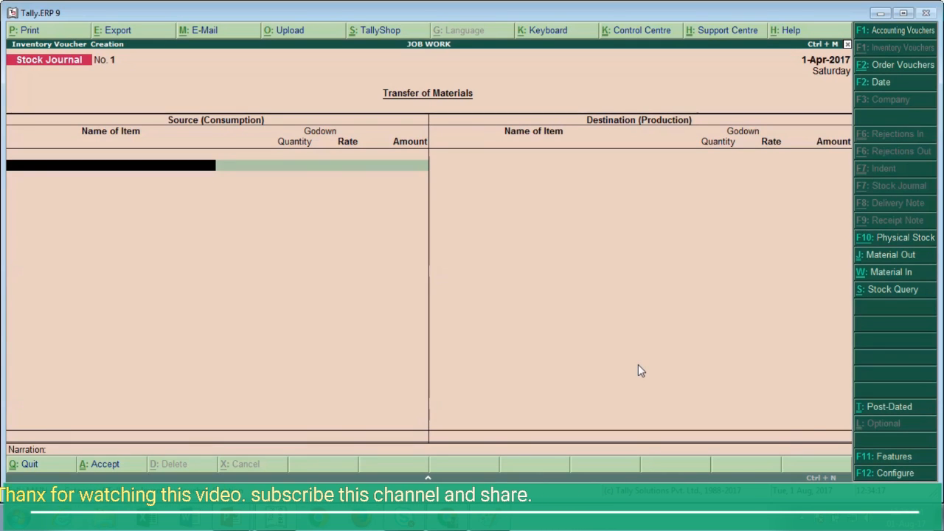
key("Escape")
key("y")
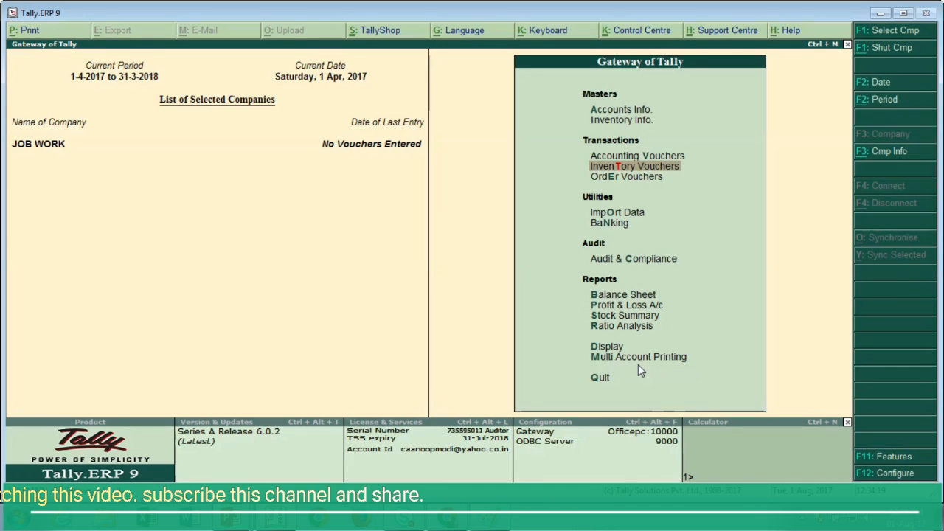
key("Up")
key("Up")
key("Return")
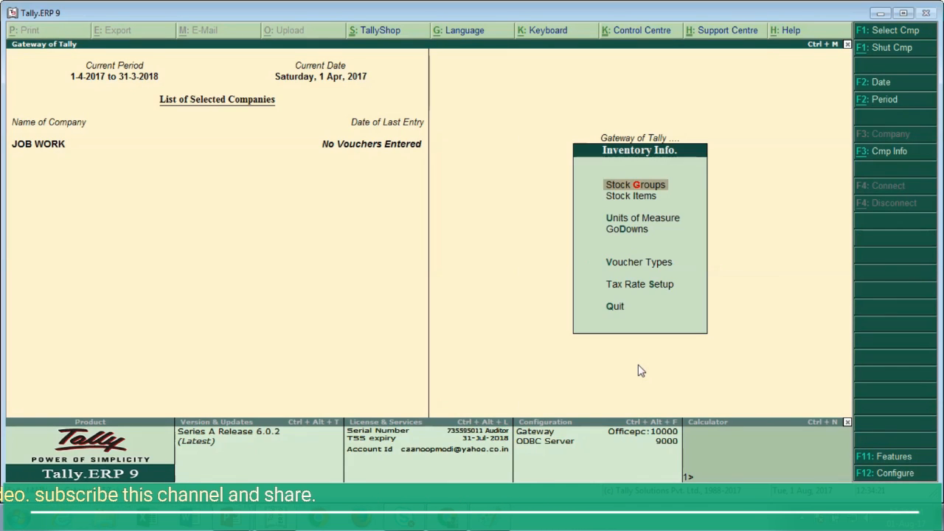
key("Down")
key("Down")
key("Down")
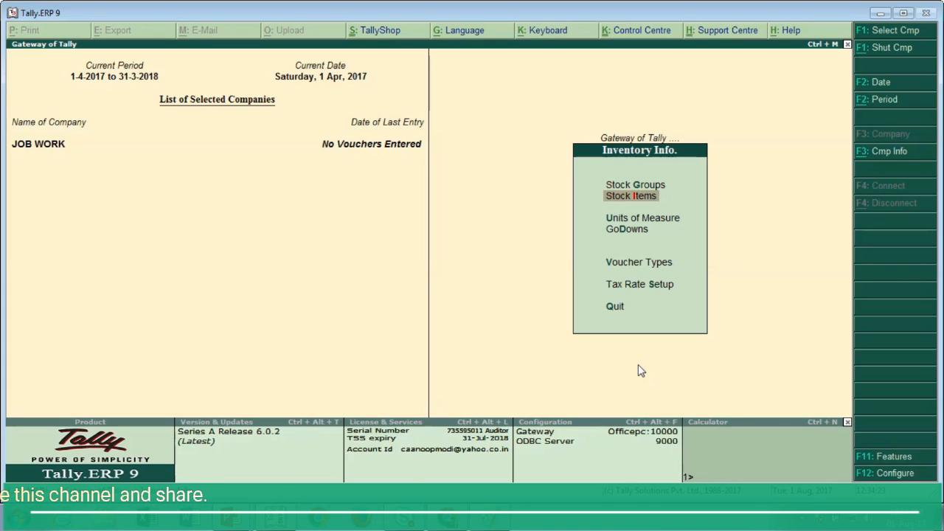
key("Return")
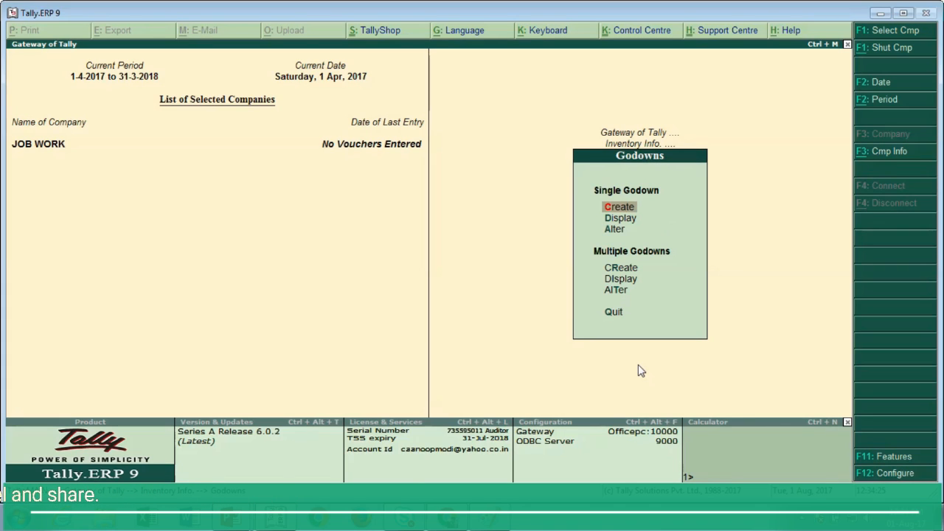
key("Return")
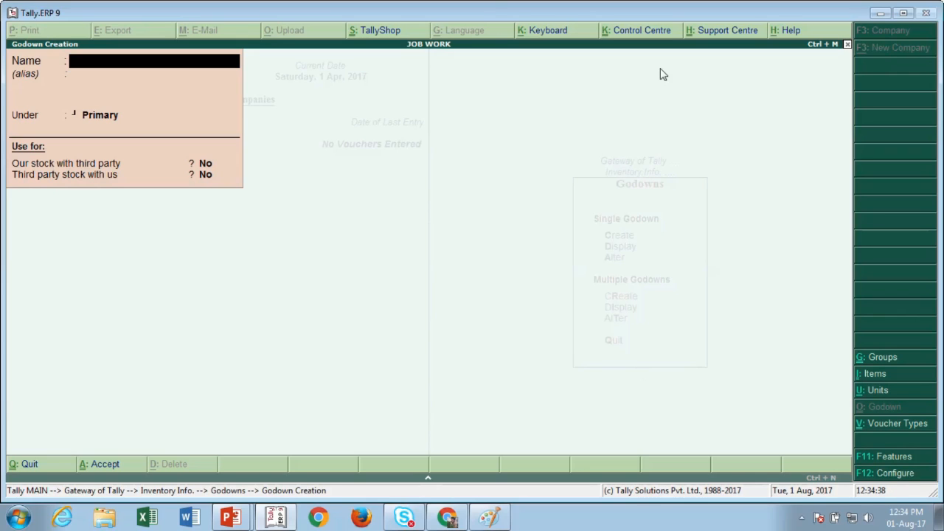
Create the godown 'Raw Material Godown' under Primary, leaving third-party options at No.
mouse_move(432, 5)
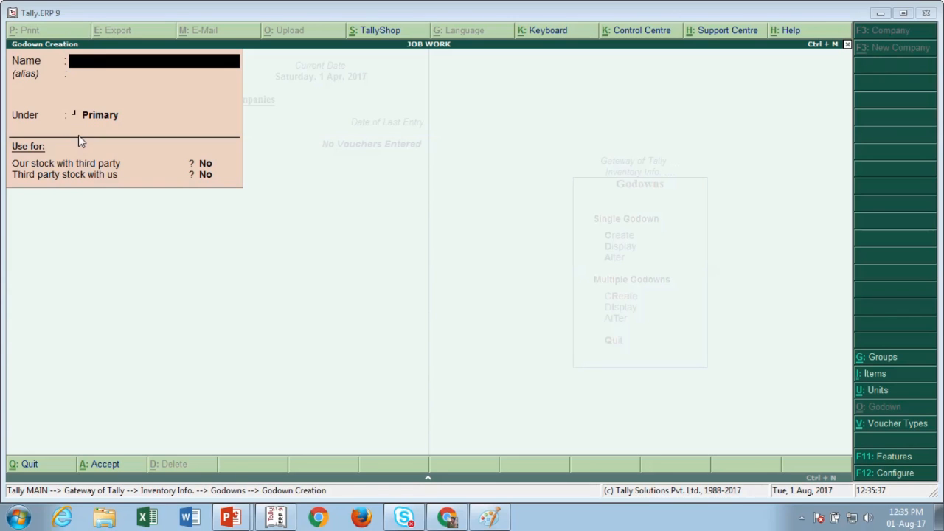
type("Ra")
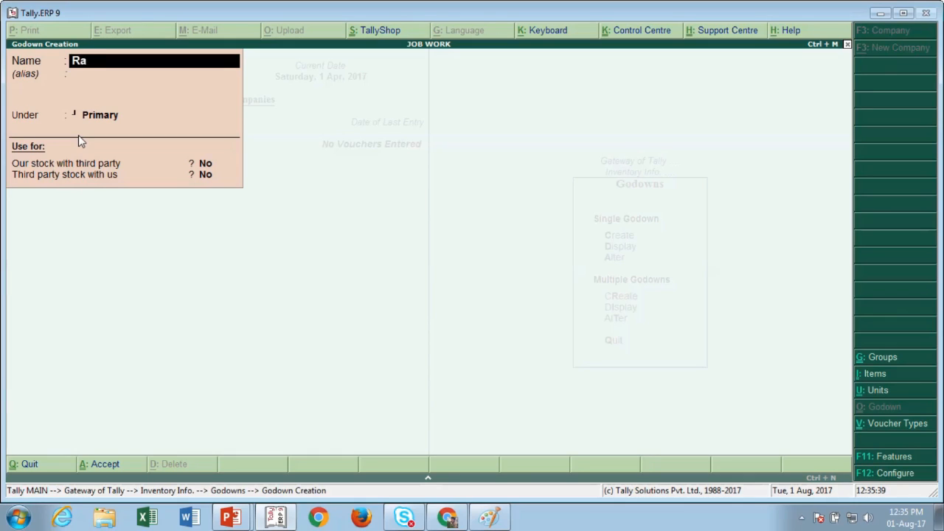
type("w Material Godo")
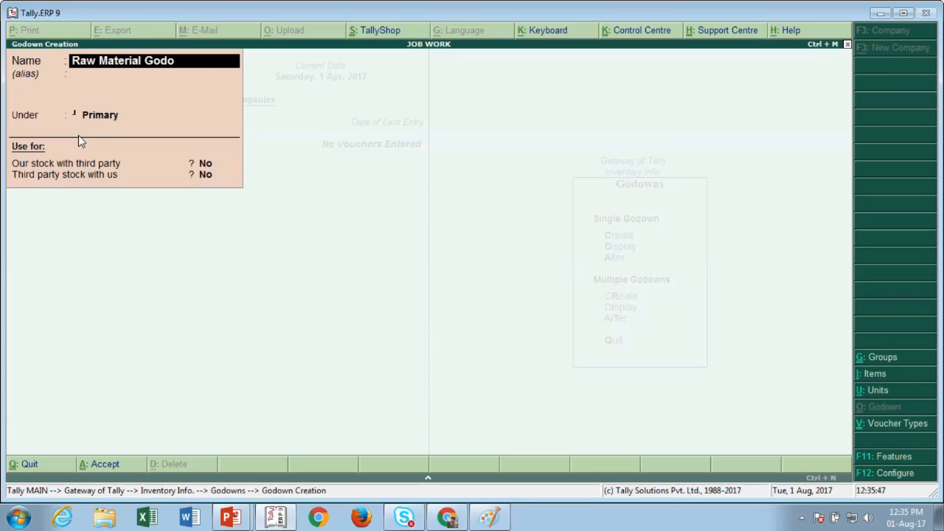
type("wn")
key("Return")
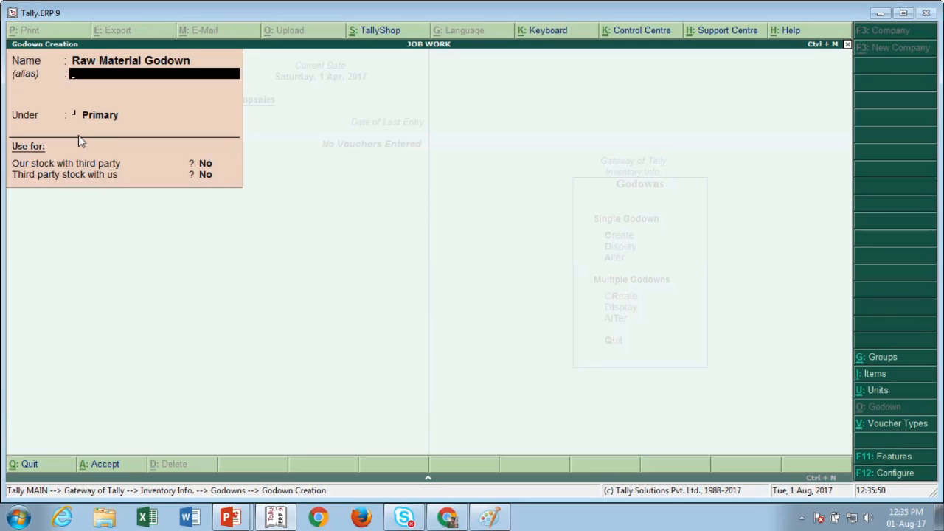
key("Return")
key("Return")
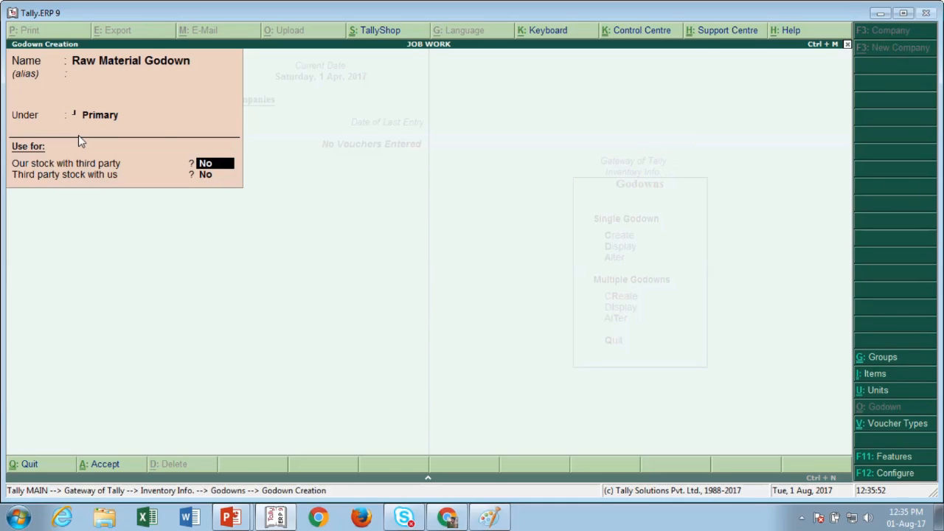
key("Return")
key("Return")
key("Return")
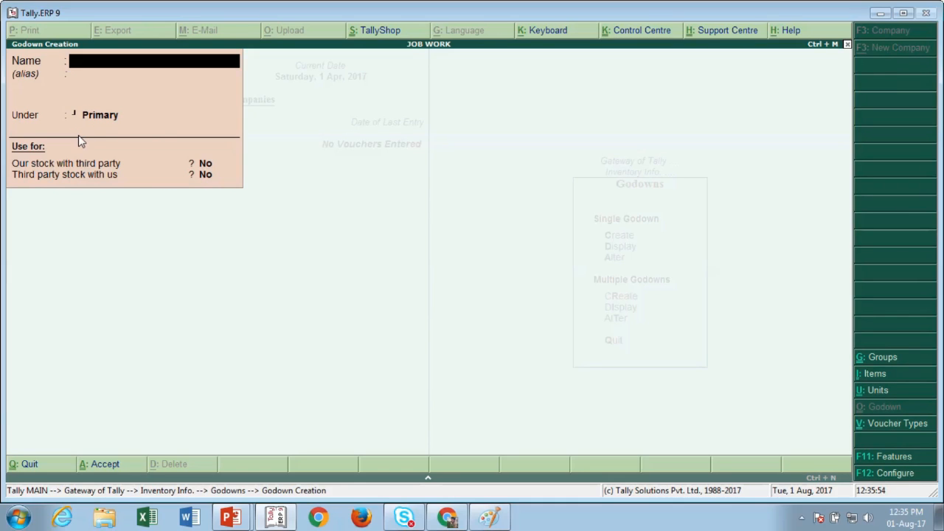
Create the godown 'Finshed Goods Godwon' under Primary, fixing a typo in the name.
type("Finshed Godd")
key("BackSpace")
key("BackSpace")
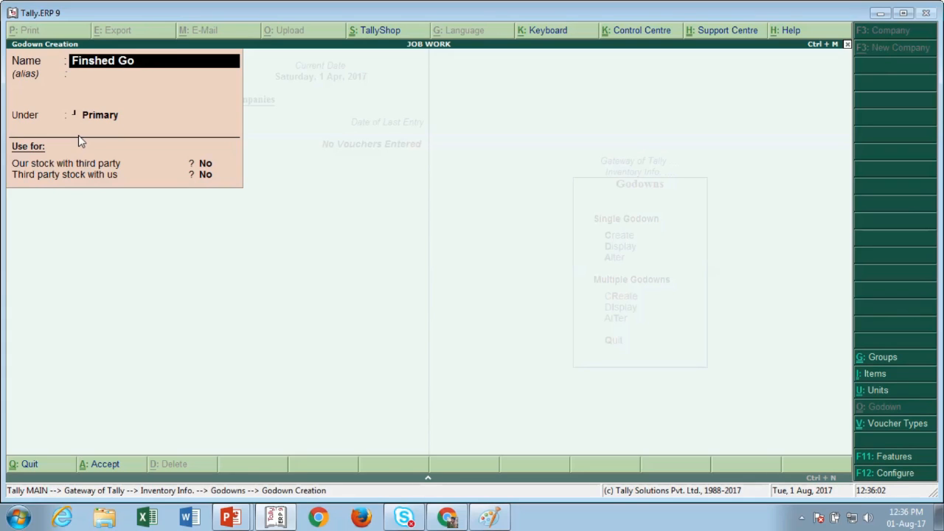
type("ods Godwo")
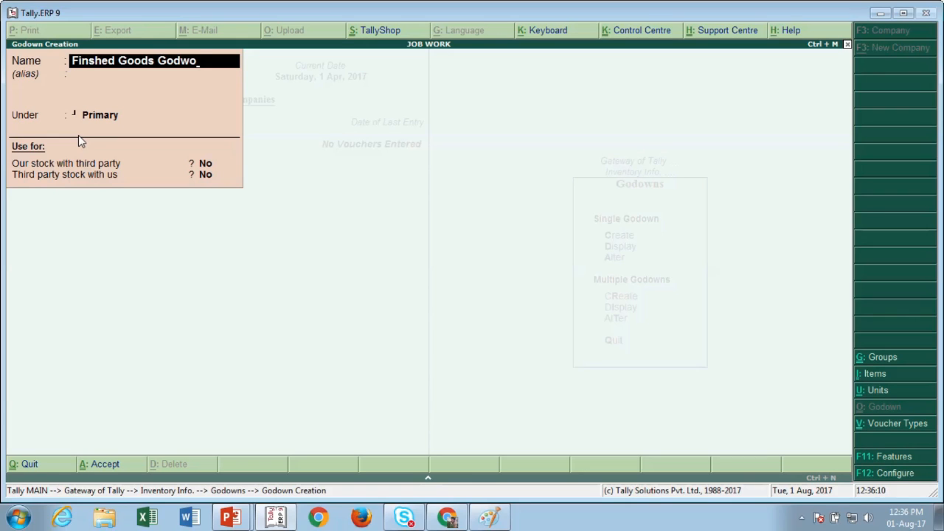
type("n")
key("Return")
key("Return")
key("Return")
key("Return")
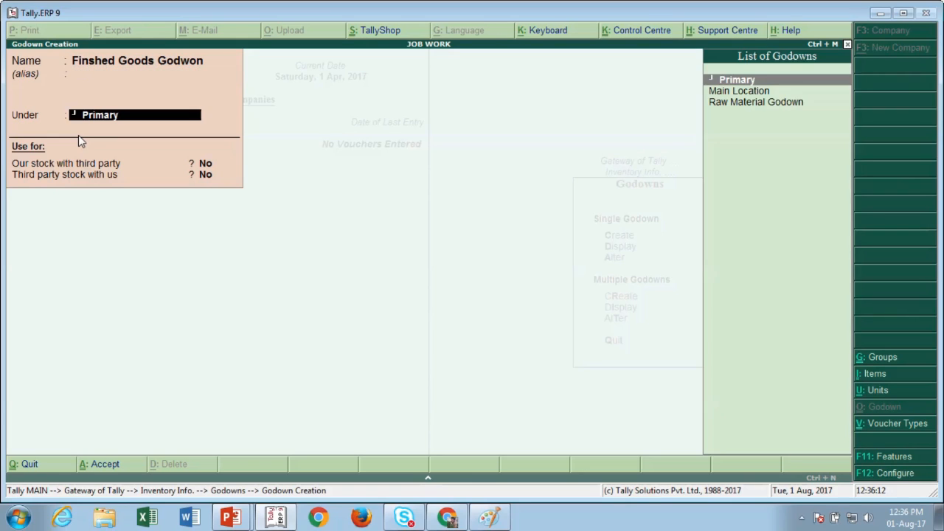
key("Return")
key("Return")
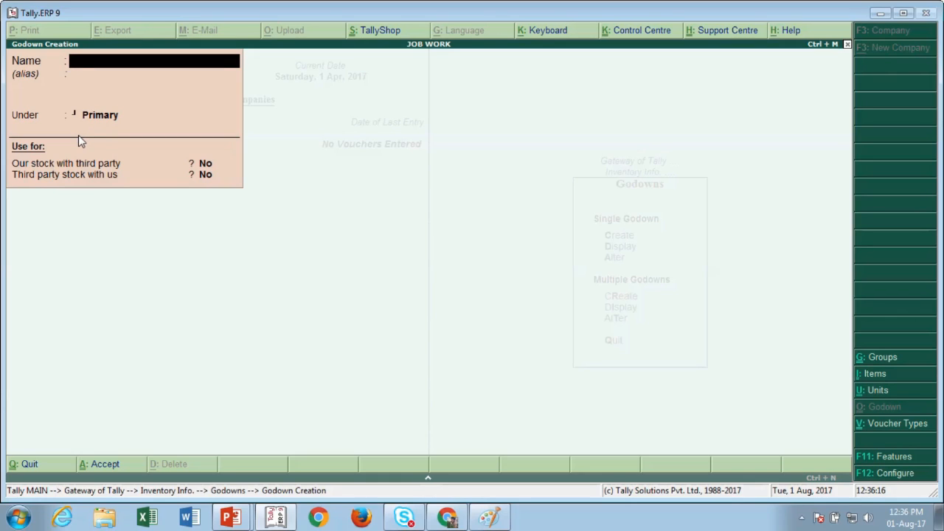
Create 'Job Work Godwon' under Primary with 'Our stock with third party' set to Yes.
type("Job Work Godwon")
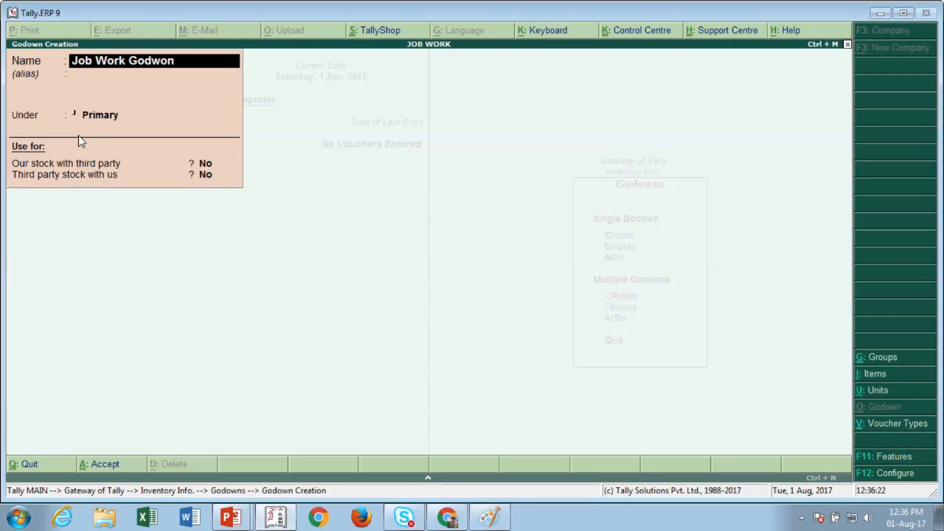
key("Return")
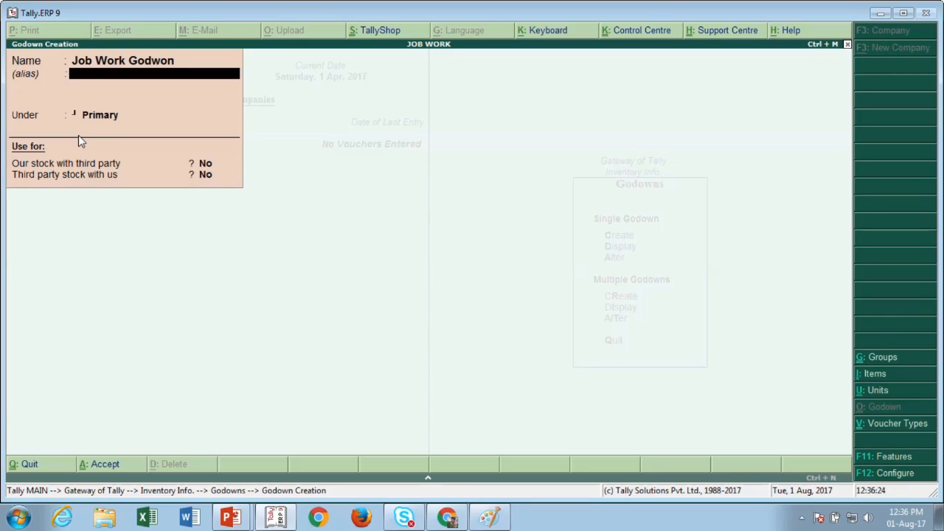
key("Return")
key("Return")
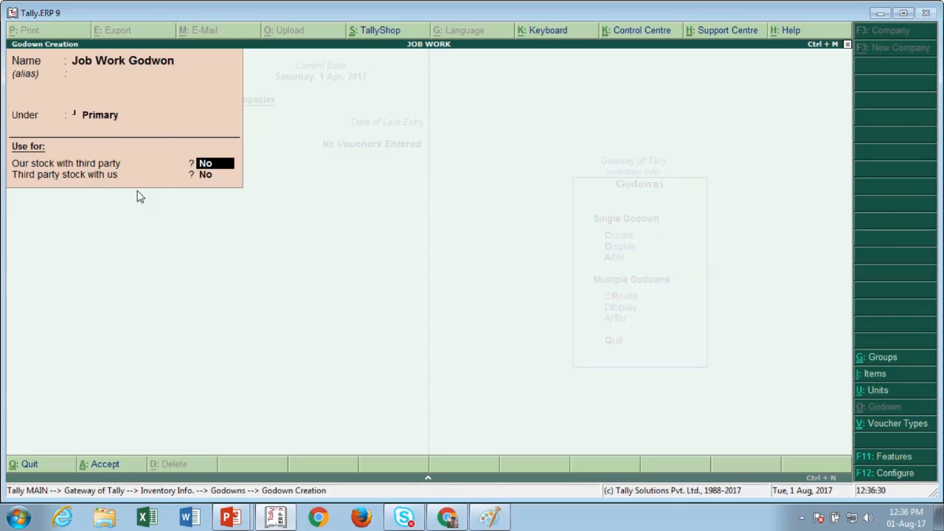
type("y")
key("Return")
key("Escape")
key("Return")
key("Return")
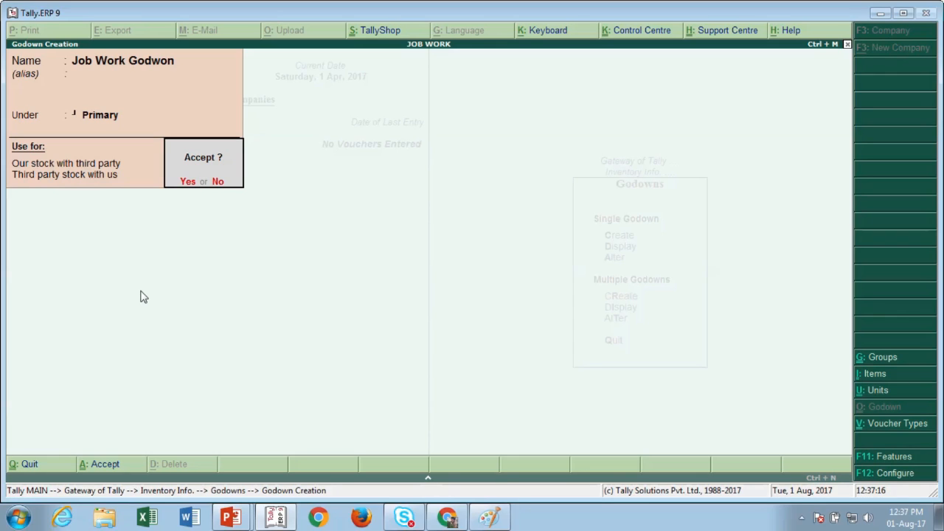
key("Return")
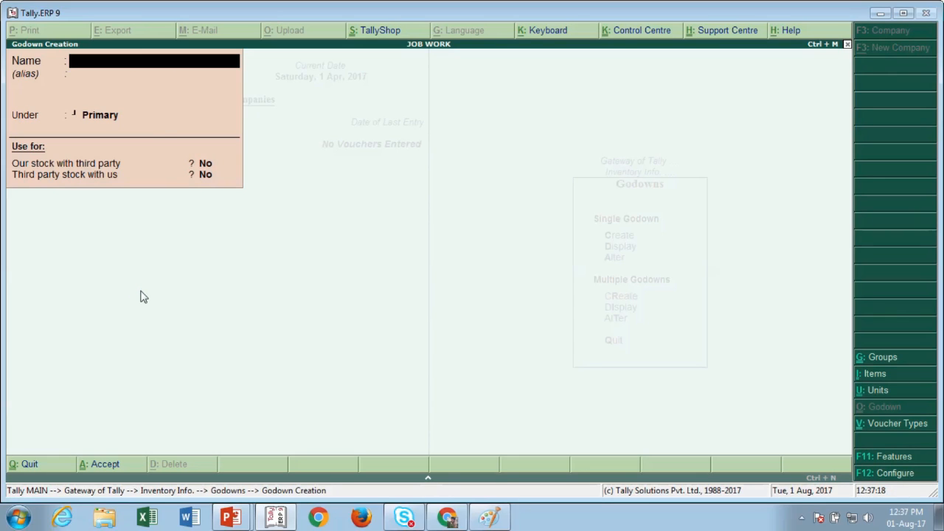
key("Escape")
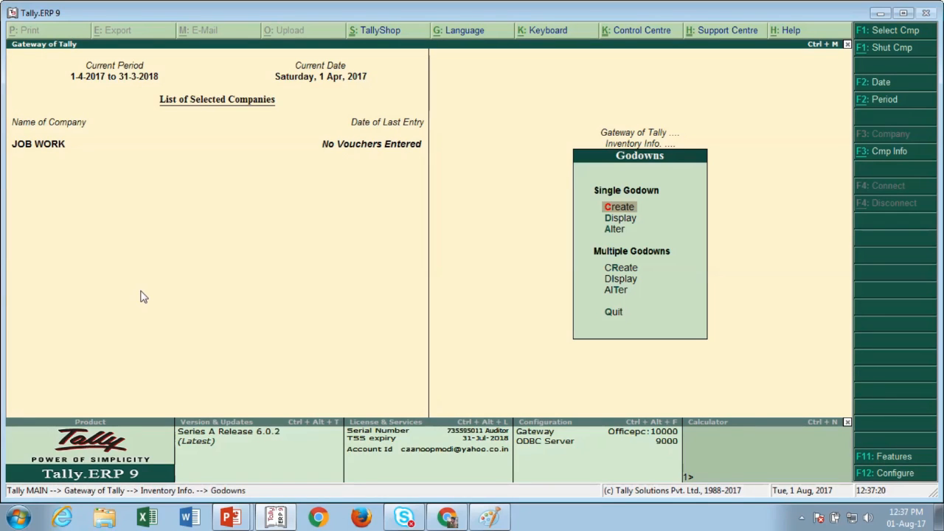
Start a new stock item named Keyboard under Primary.
key("Escape")
key("Up")
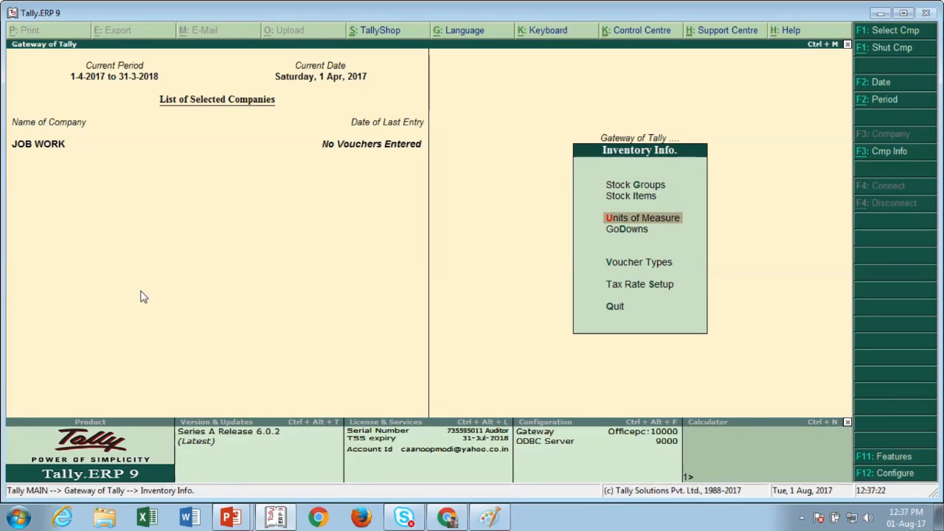
key("Up")
key("Return")
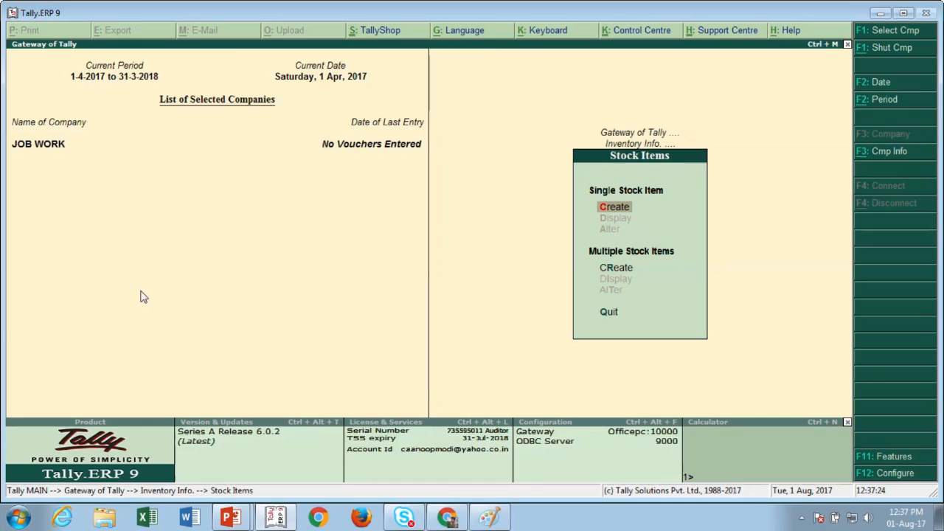
key("Return")
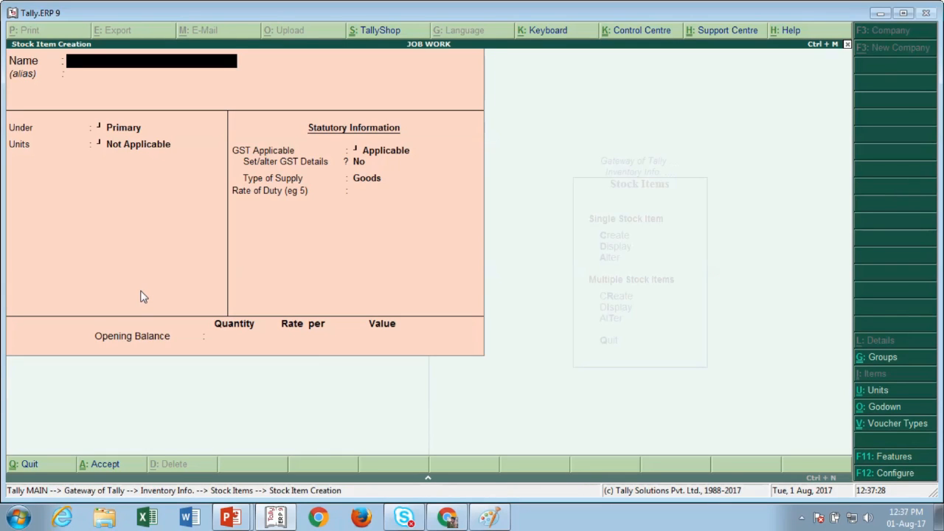
type("Keyboard")
key("Return")
key("Return")
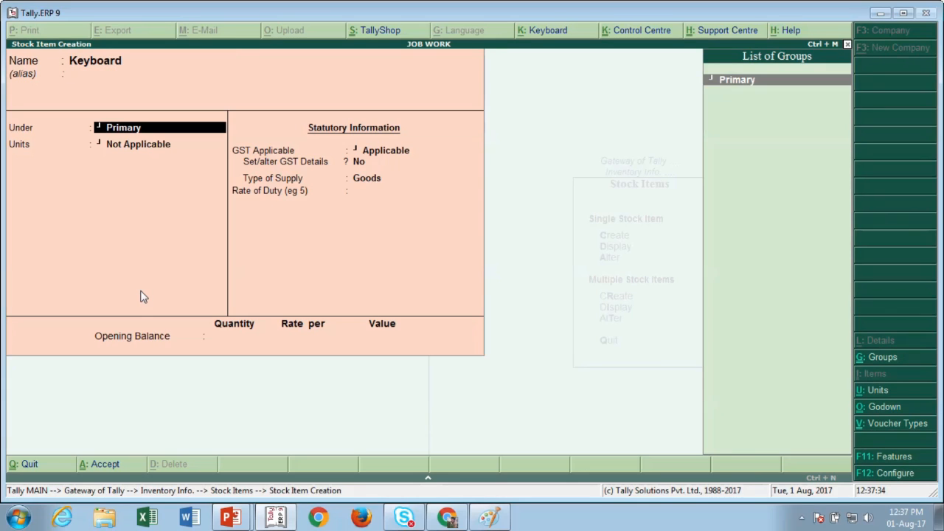
key("Return")
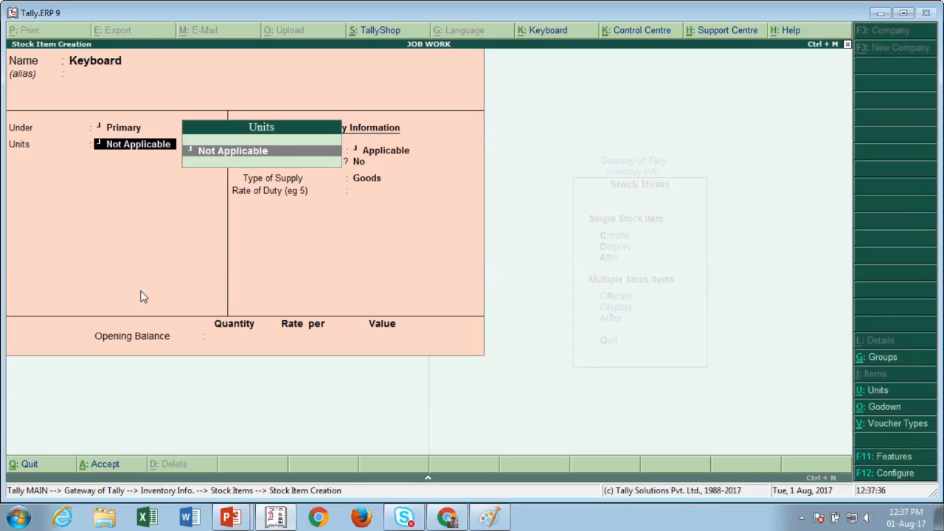
Create a new unit 'pcs' for Keyboard and set 'Set/alter GST Details' to Yes.
key("alt+c")
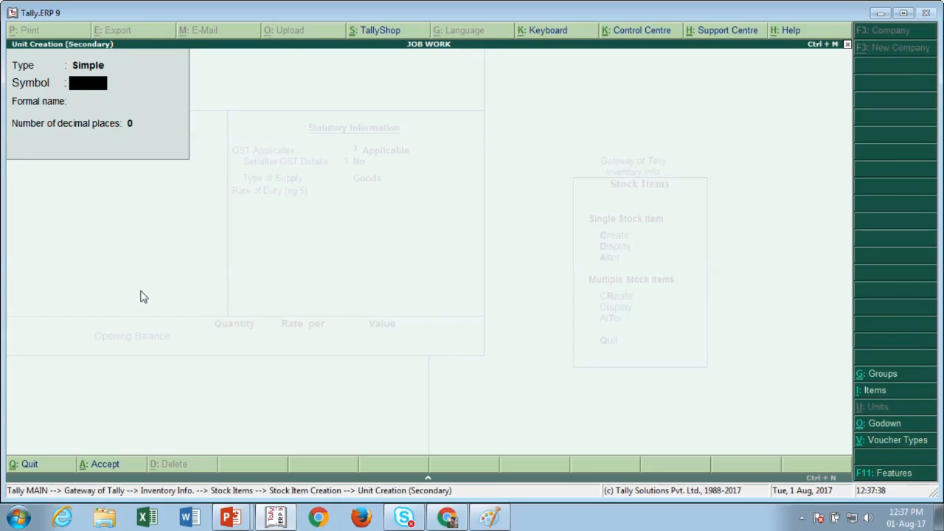
type("pcs")
key("Return")
key("Return")
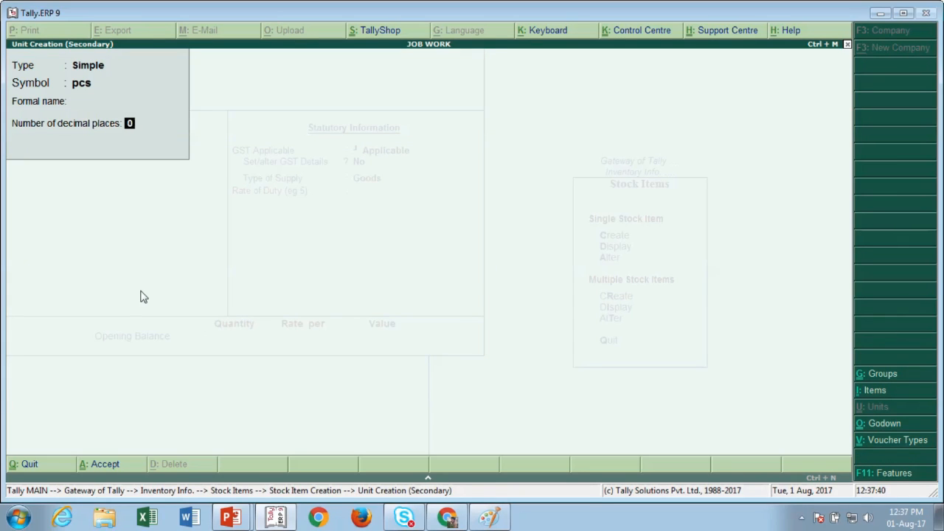
key("Return")
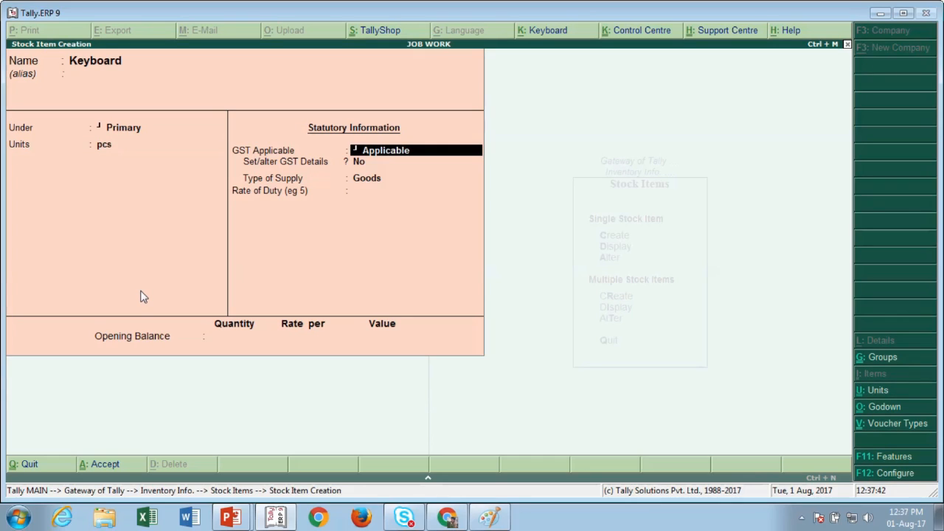
key("Return")
type("y")
key("Return")
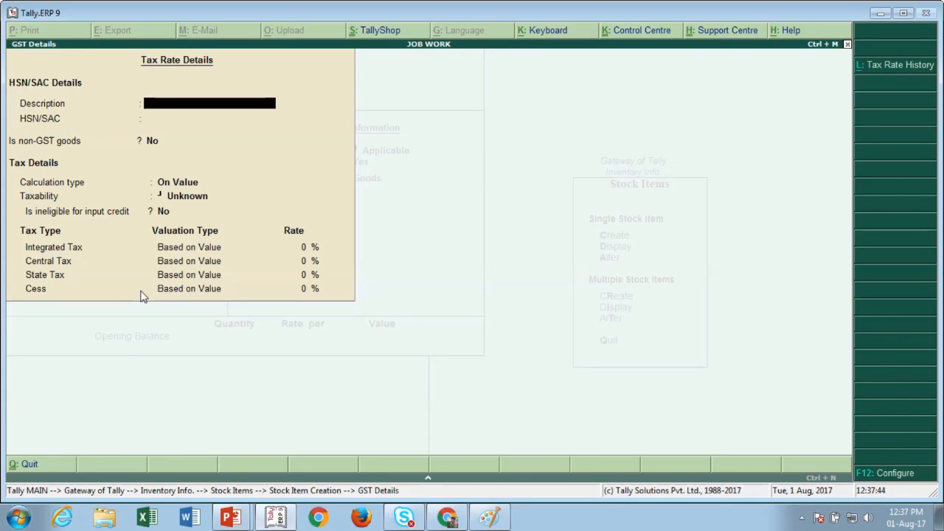
Give Keyboard description Keyboard, HSN 1234, Taxable at 18% integrated tax, and save as Goods.
type("Keybo")
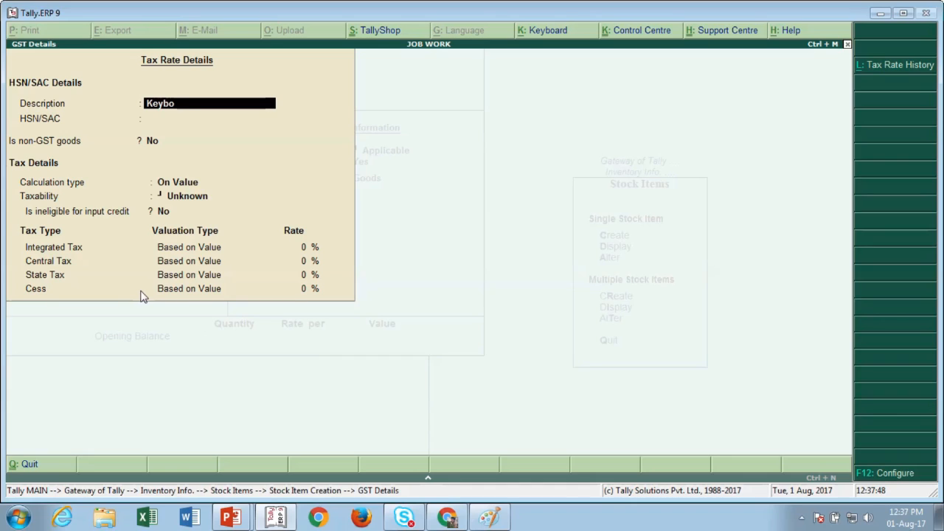
type("ard")
key("Return")
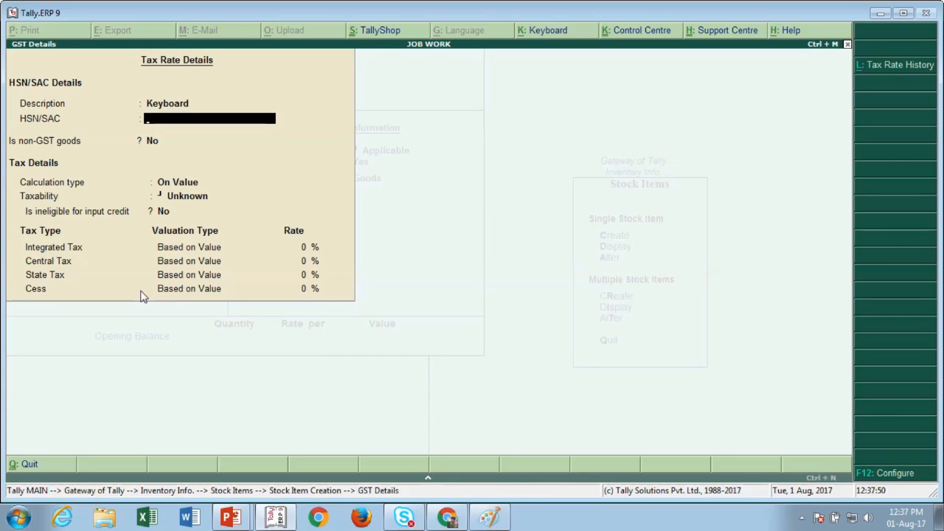
type("1234")
key("Return")
key("Return")
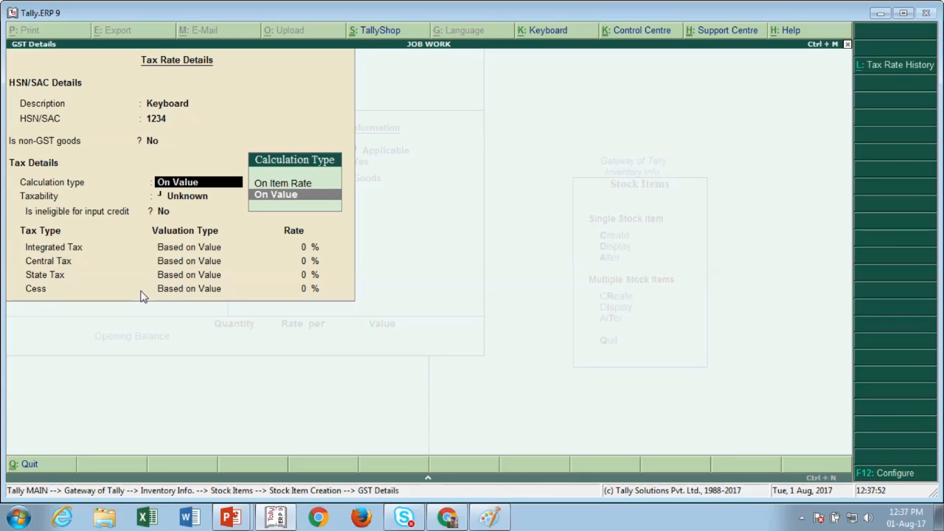
key("Return")
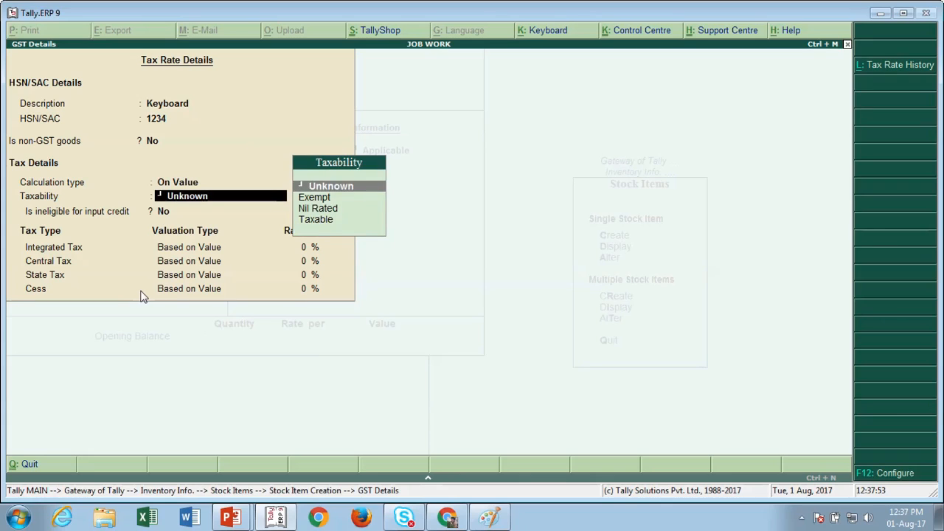
key("Down")
key("Down")
key("Down")
key("Return")
key("Return")
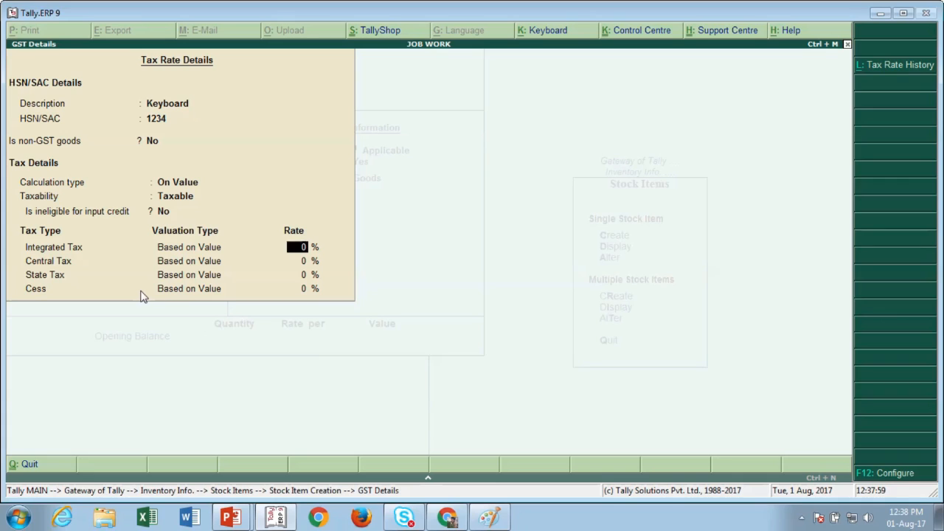
type("18")
key("Return")
key("Return")
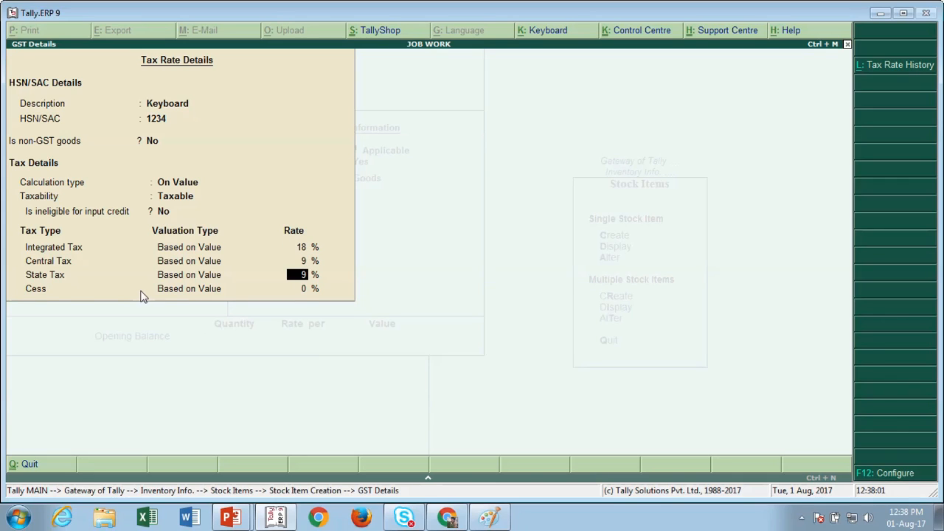
key("Return")
key("Return")
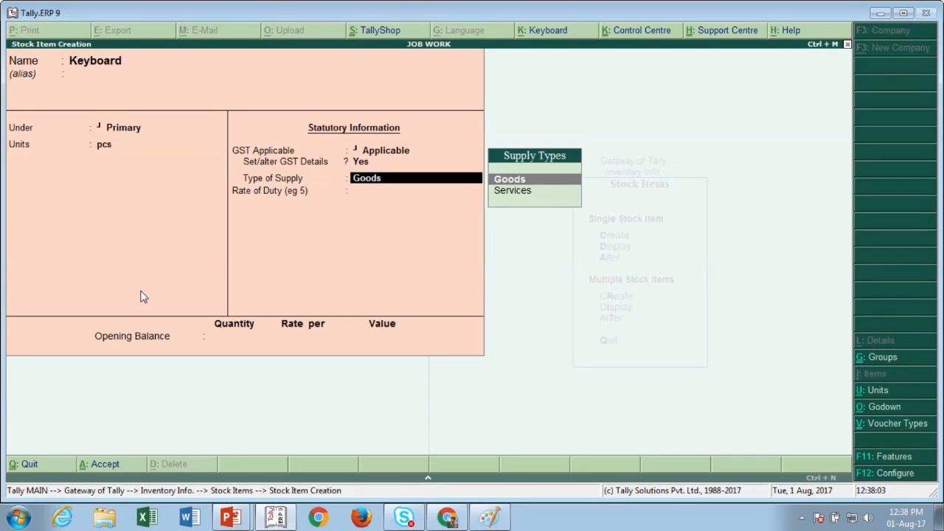
key("Return")
key("Return")
key("Return")
key("Return")
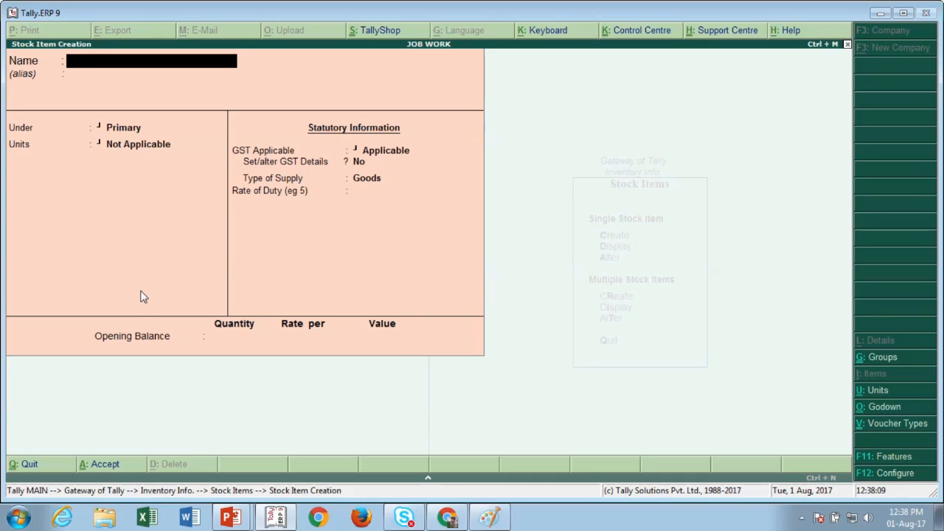
Start the stock item Mouse with unit pcs and GST details enabled.
type("Mouse")
key("Return")
key("Return")
key("Return")
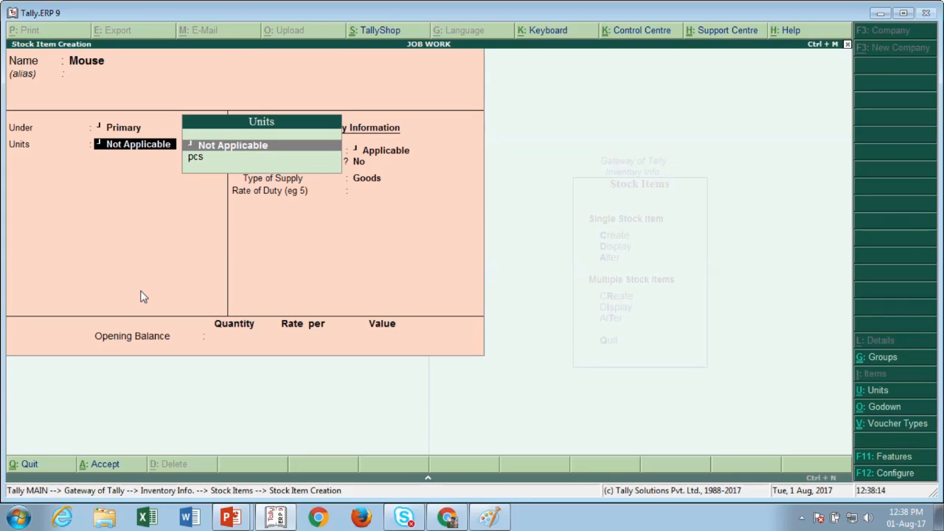
key("Down")
key("Return")
key("Return")
key("y")
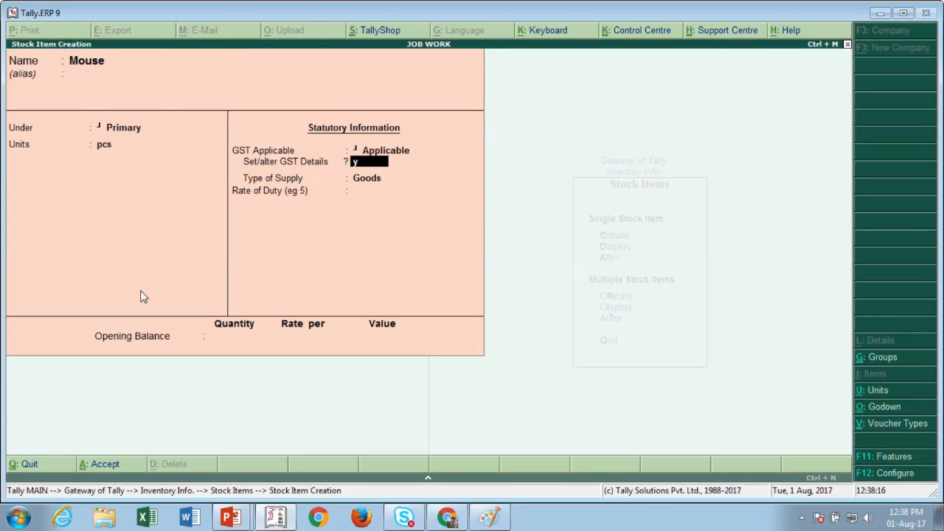
key("Return")
Enter Mouse's GST details: description Mouse, HSN 4321, Taxable, 18% integrated tax, and save.
type("M")
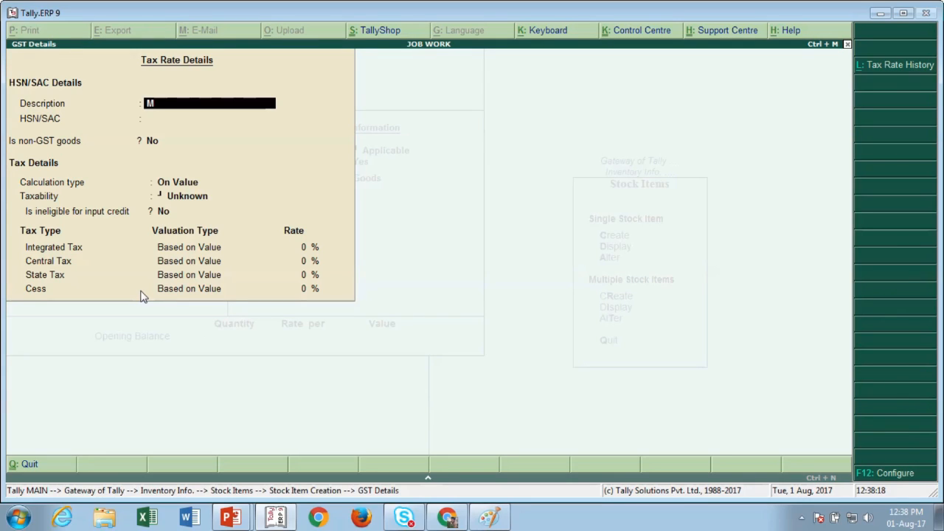
type("ouse")
key("Return")
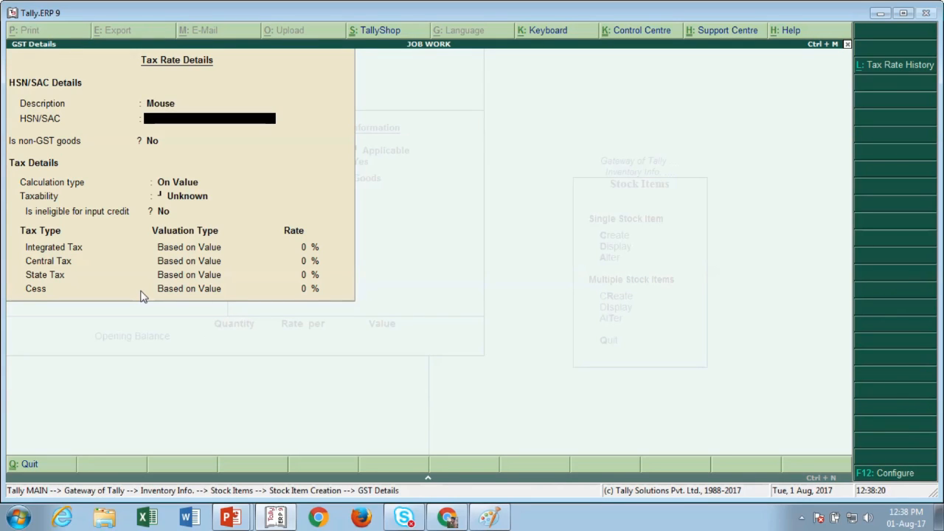
type("4321")
key("Return")
key("Return")
key("Return")
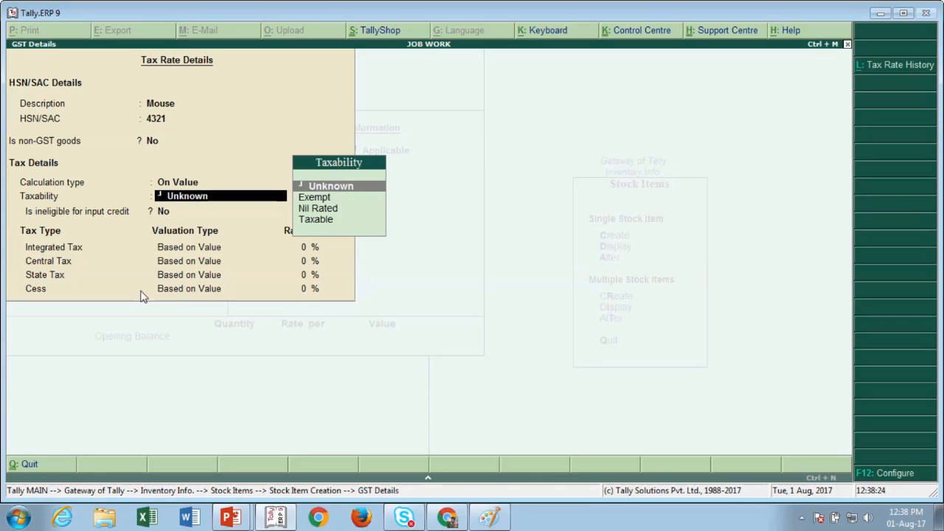
key("Down")
key("Down")
key("Down")
key("Return")
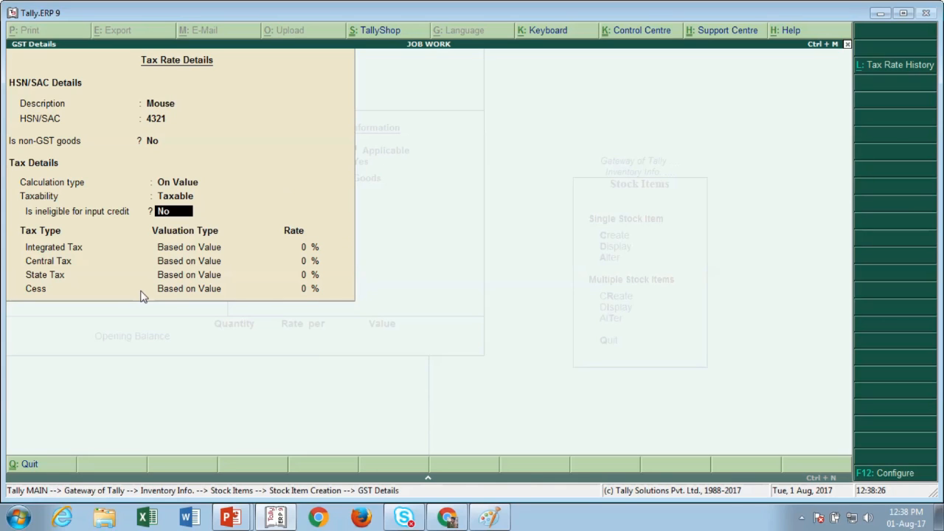
key("Return")
type("18")
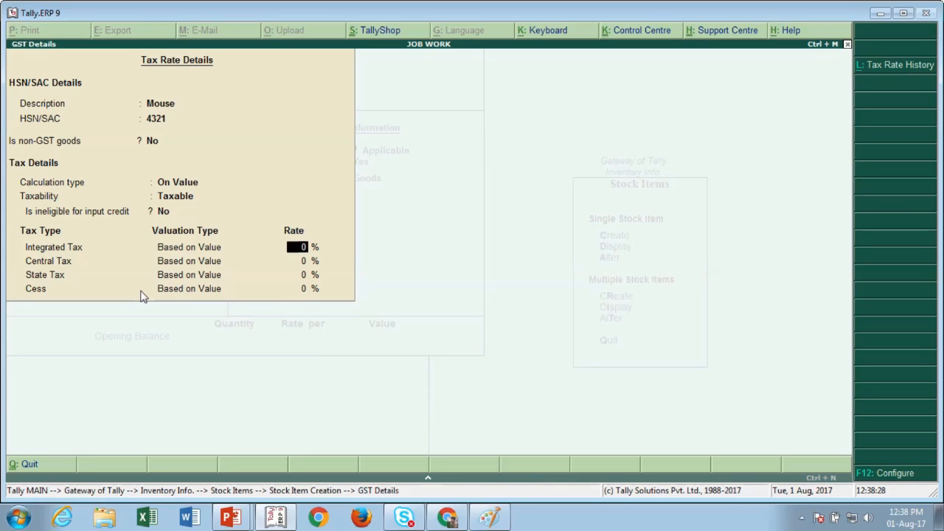
key("Return")
key("Return")
key("Return")
key("Return")
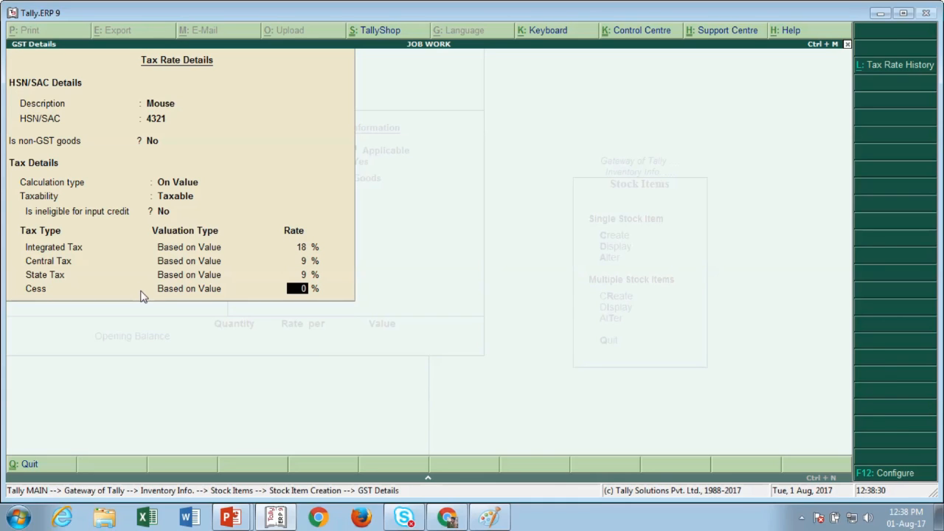
key("Return")
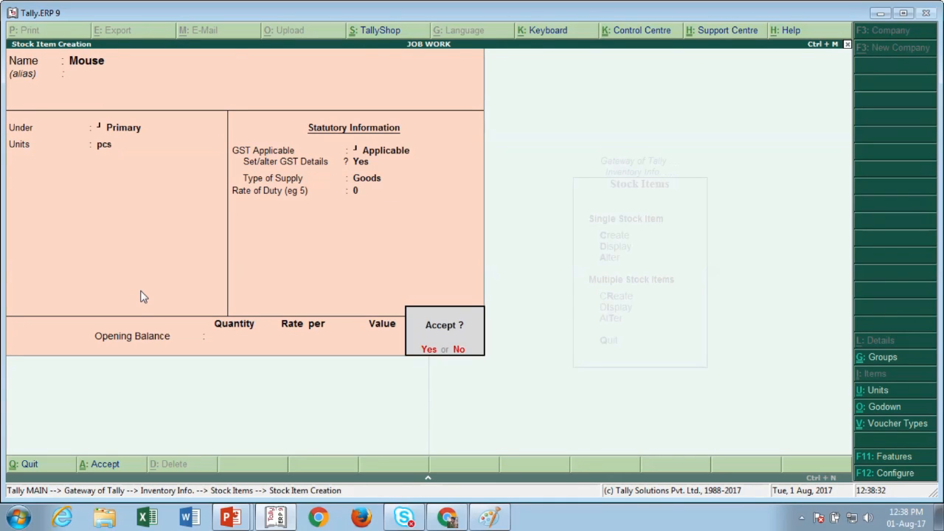
key("y")
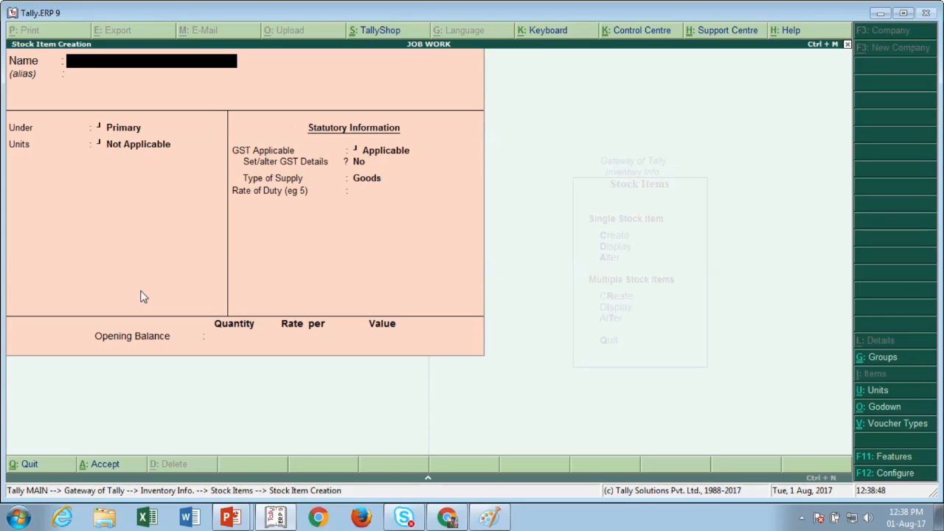
Name the new stock item Computer, keep it under Primary, and set its unit to pcs.
type("omputer")
key("Return")
key("Return")
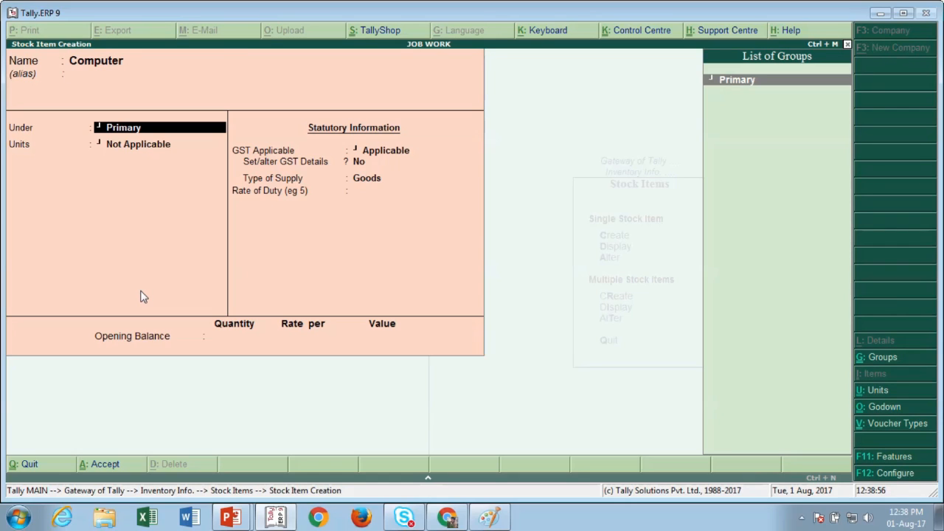
key("Return")
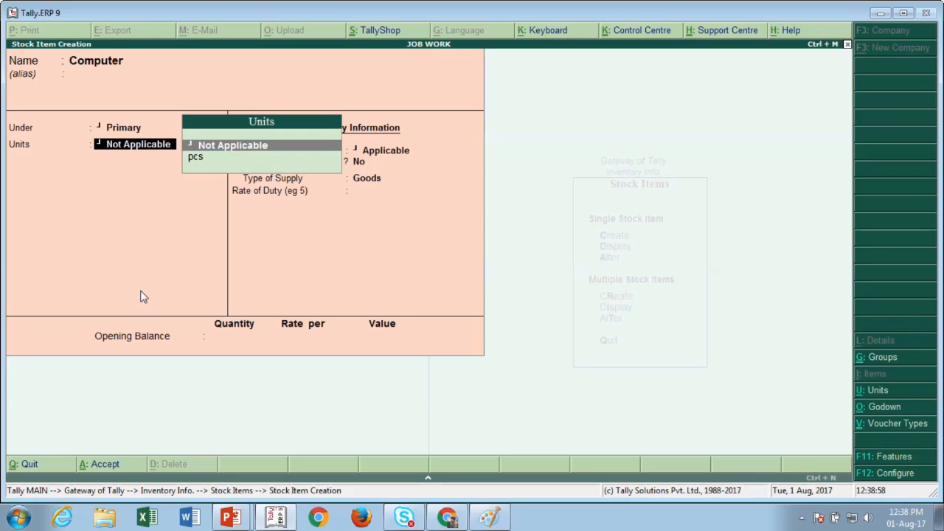
key("Down")
key("Return")
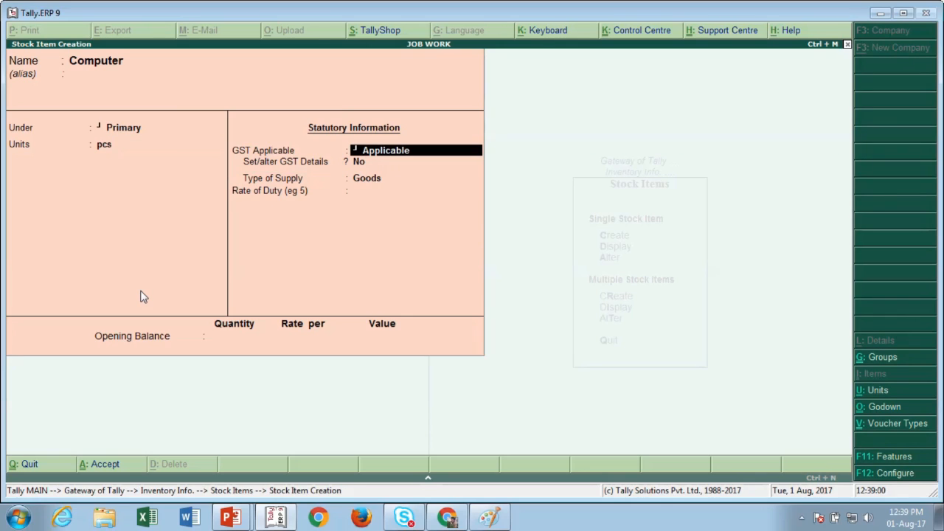
key("BackSpace")
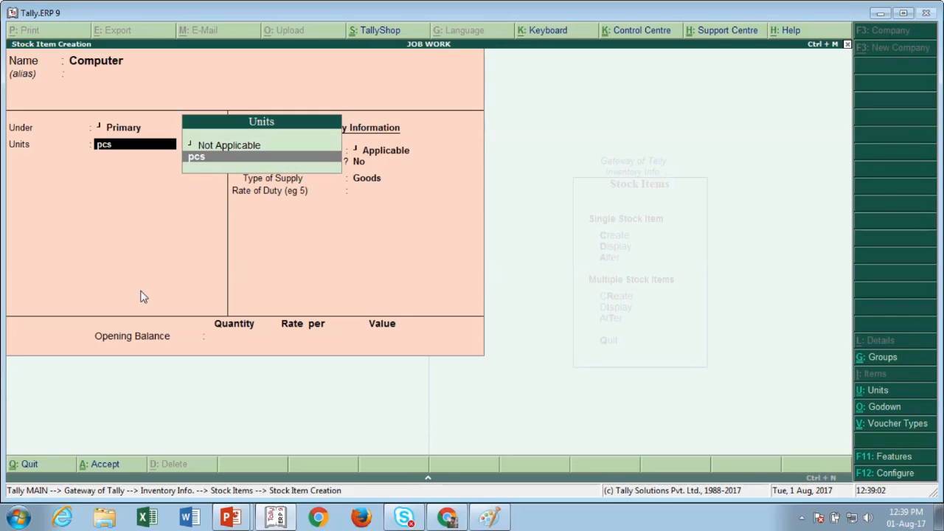
key("F12")
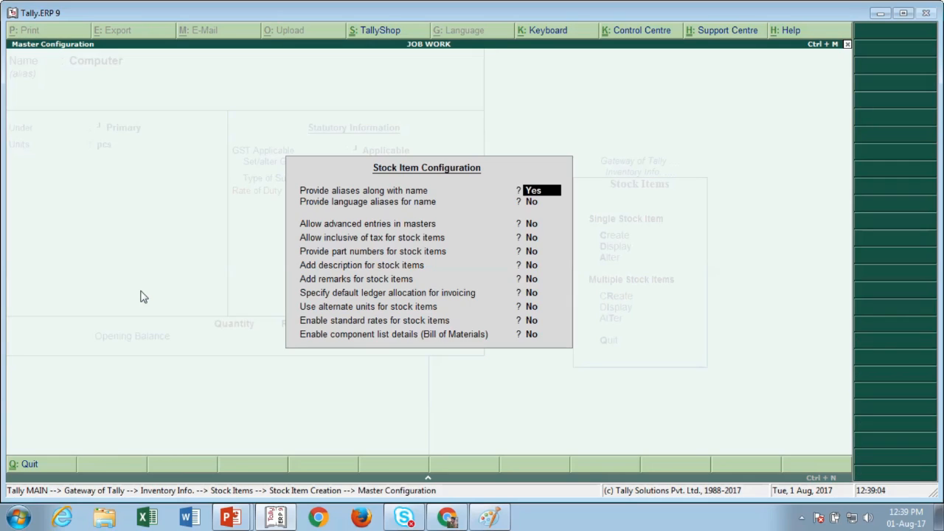
Set Enable component list details (Bill of Materials) to Yes and accept the configuration.
key("Return")
key("Return")
key("Return")
key("Return")
key("Return")
key("Return")
key("Return")
key("Return")
key("Return")
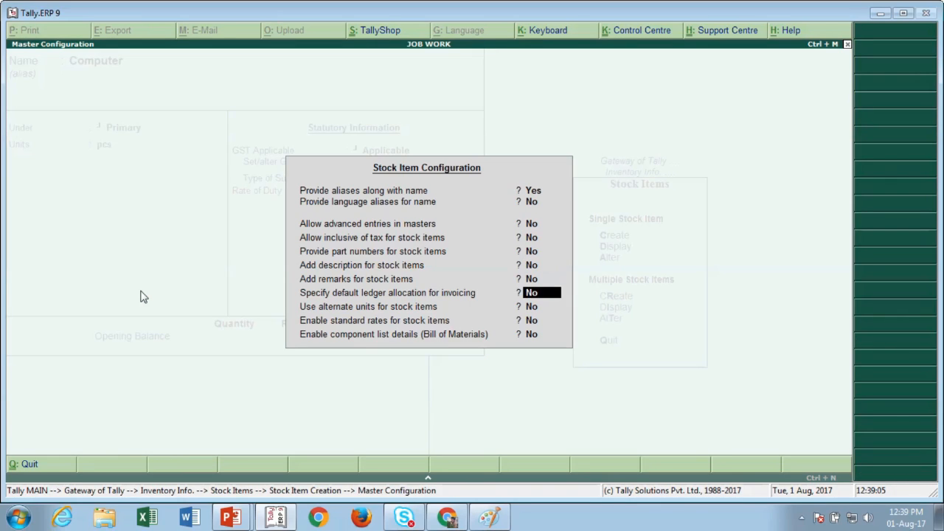
key("Return")
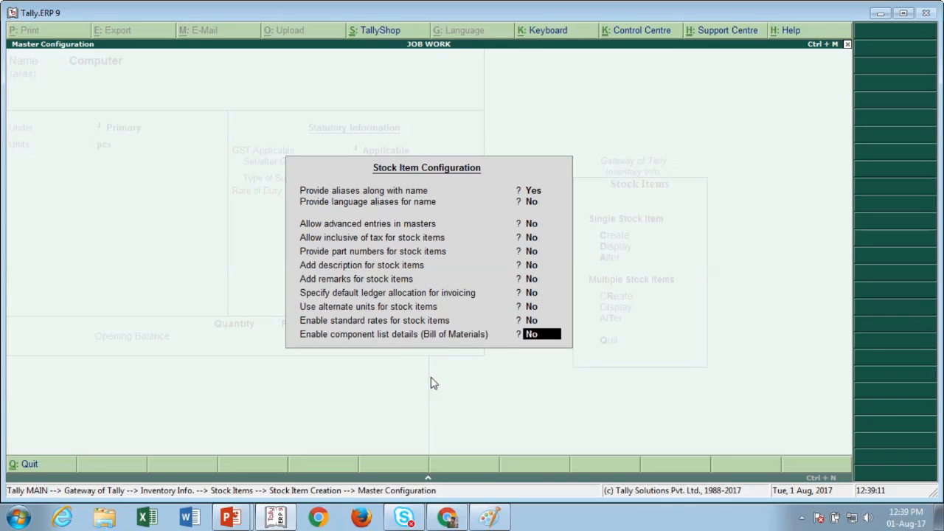
type("y")
key("Return")
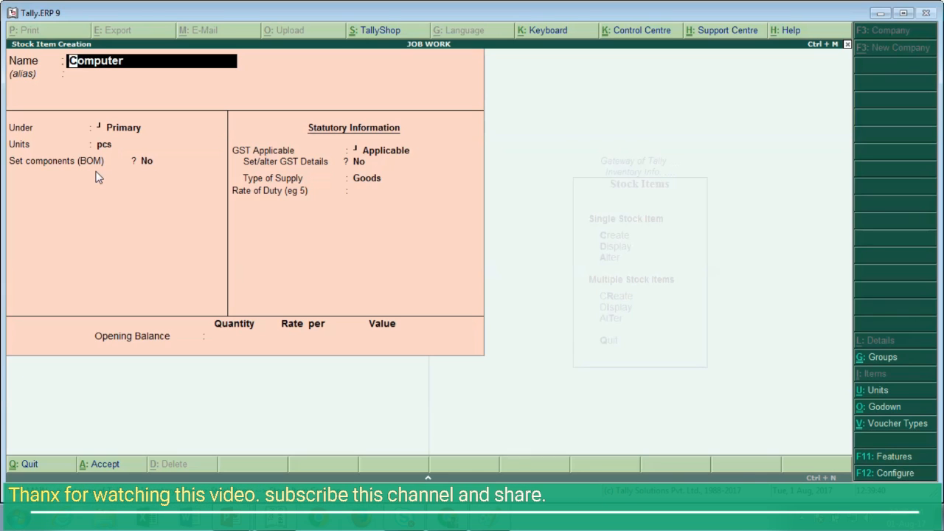
Set components to Yes for Computer and name its BOM 'Computer'.
key("Return")
key("Return")
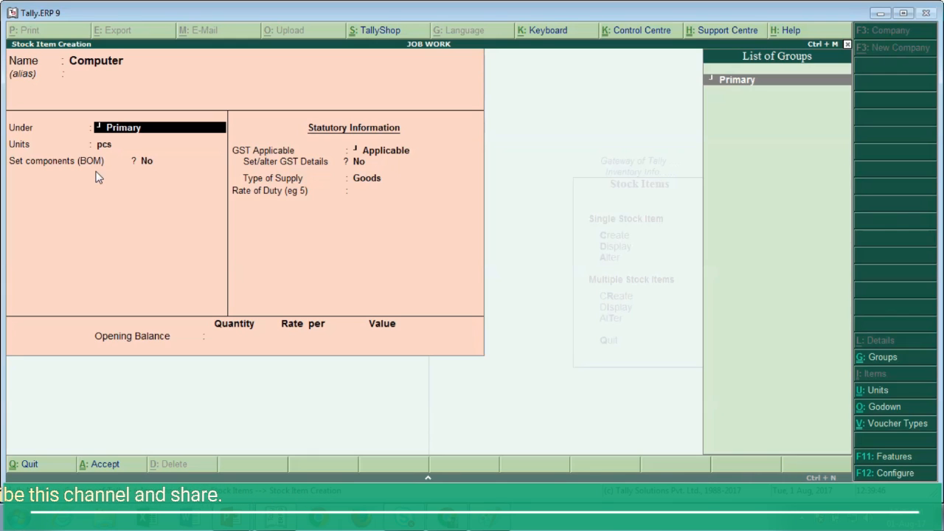
key("Return")
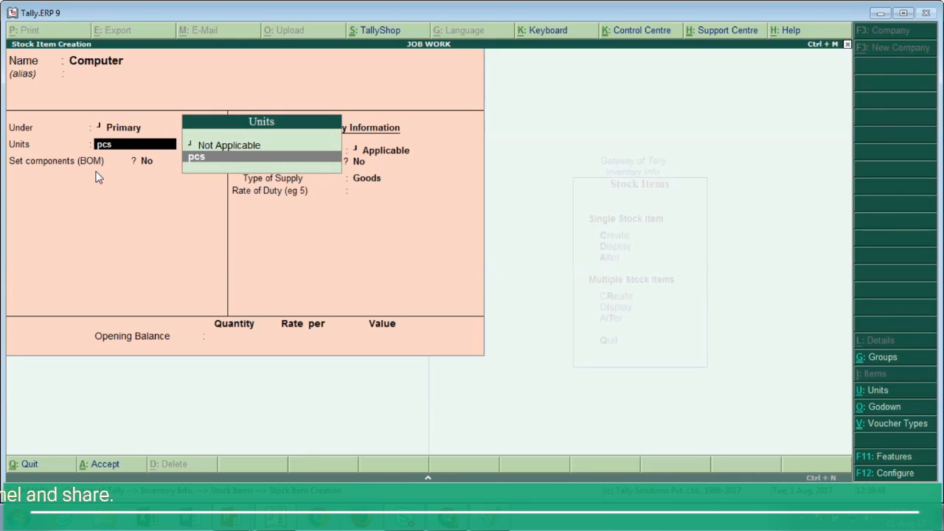
key("Return")
type("y")
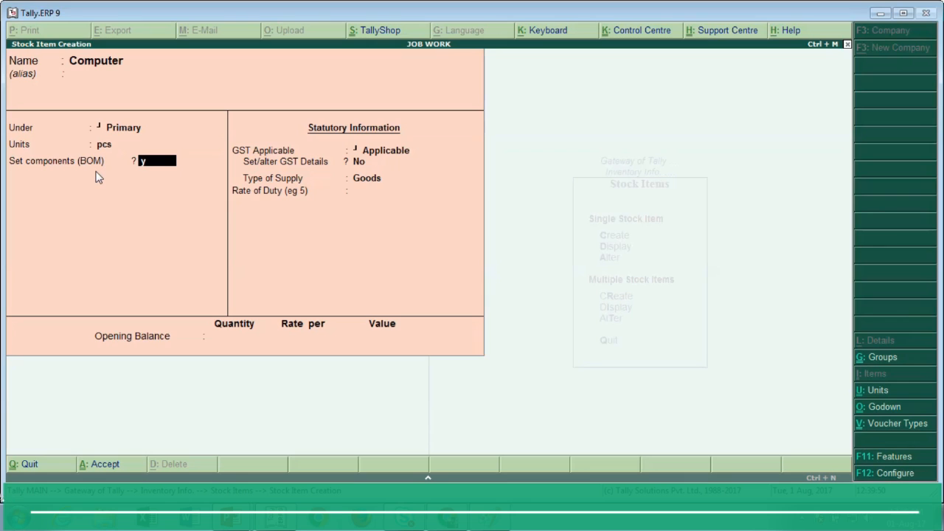
key("Return")
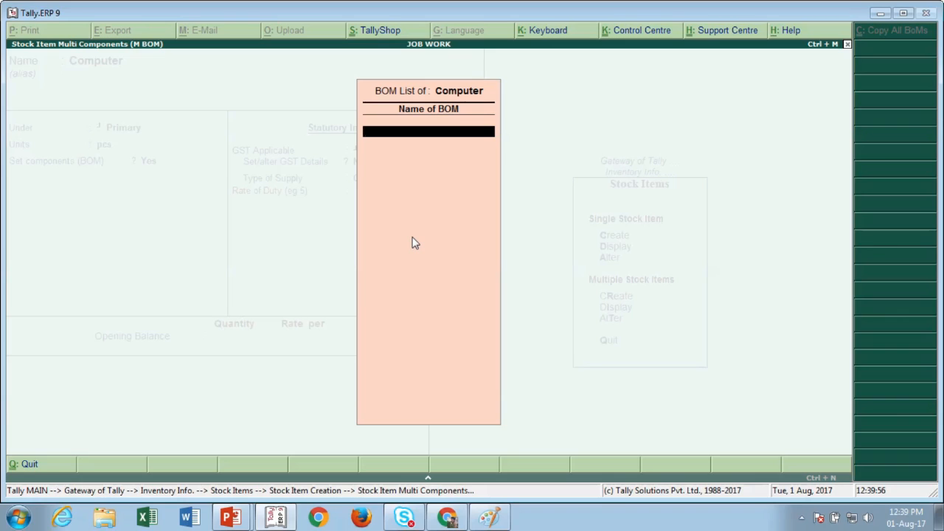
type("Computer")
key("Return")
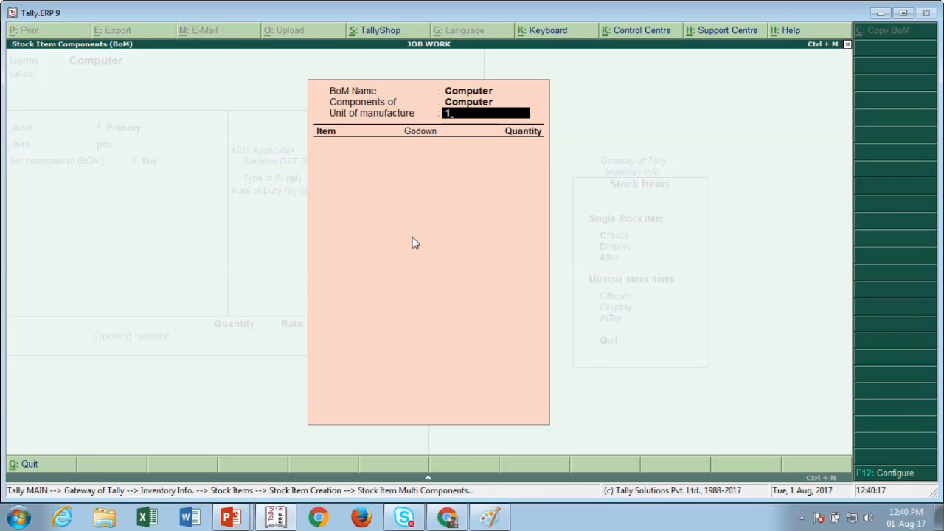
Add 1 pcs Keyboard from Raw Material Godown as the first BOM component.
key("Return")
key("Return")
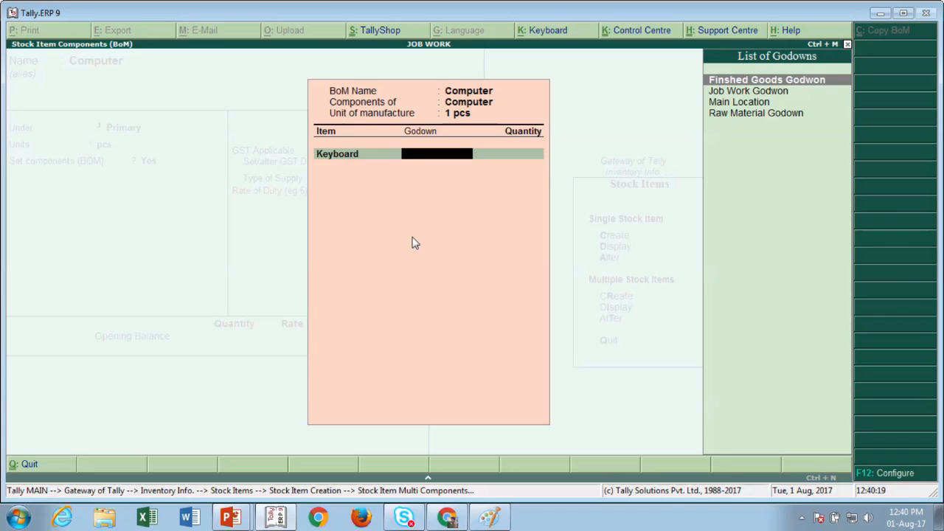
key("Up")
key("Return")
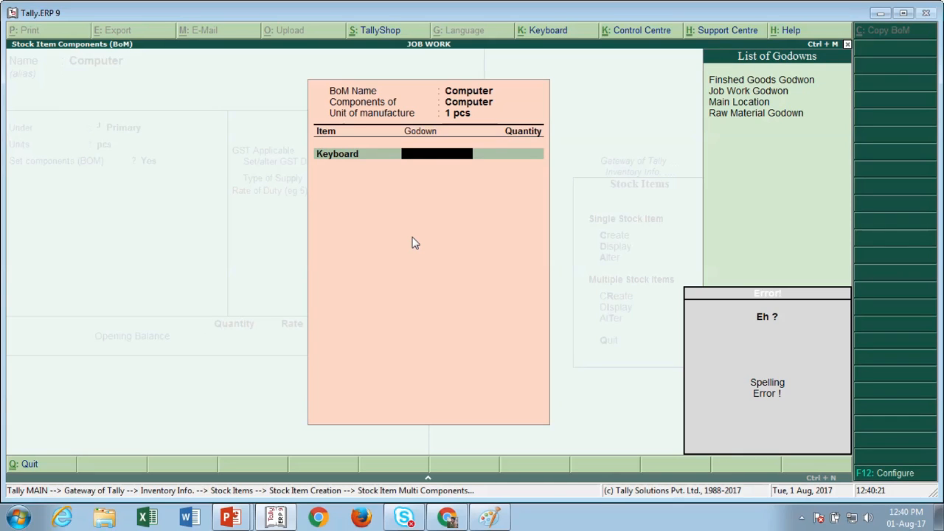
key("Down")
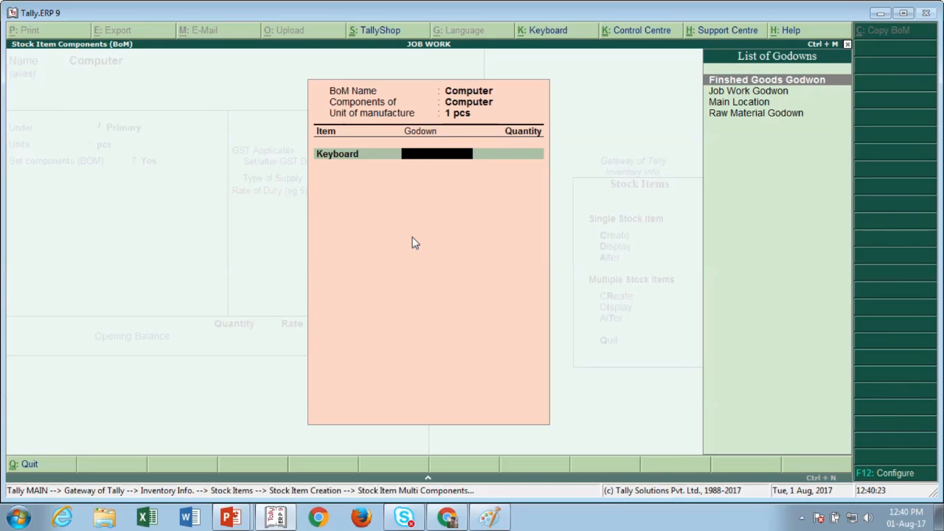
key("Down")
key("Up")
key("Down")
key("Down")
key("Down")
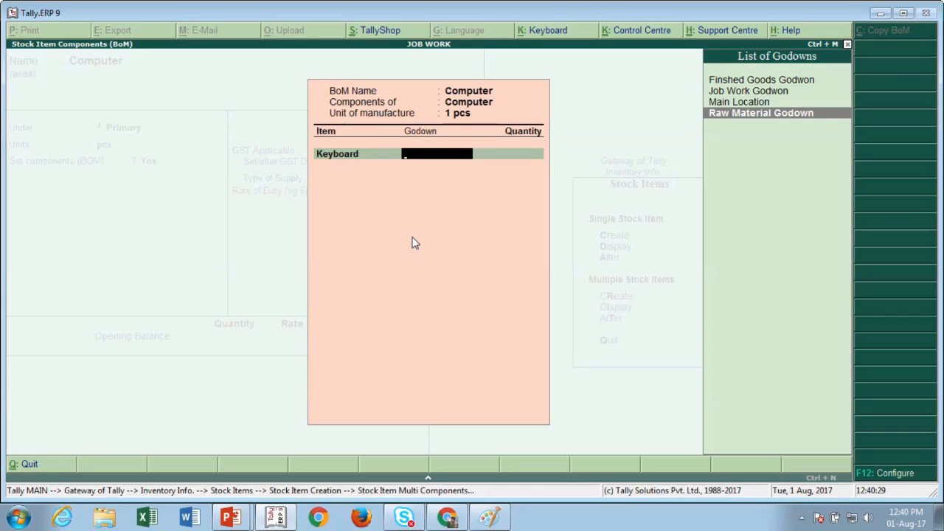
key("Return")
type("1")
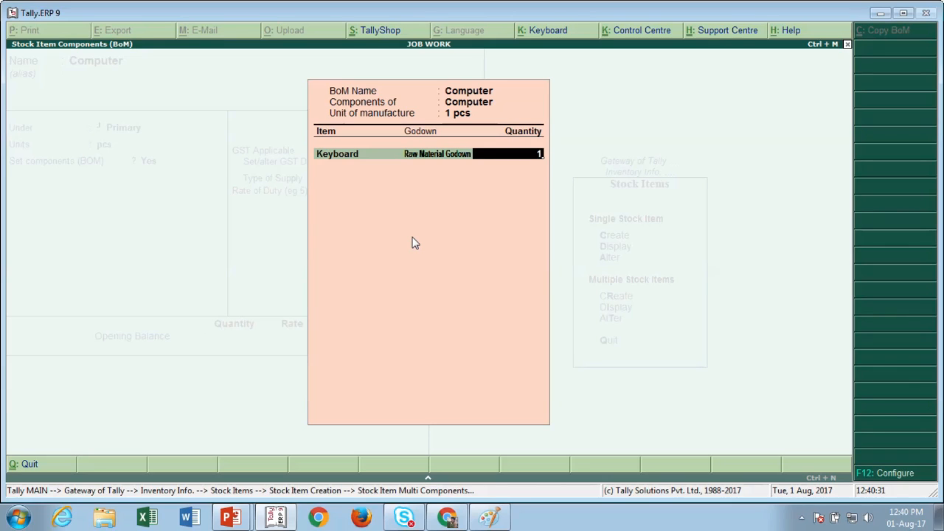
key("Return")
Add 1 pcs Mouse from Raw Material Godown and finish the BOM.
key("Down")
key("Down")
key("Return")
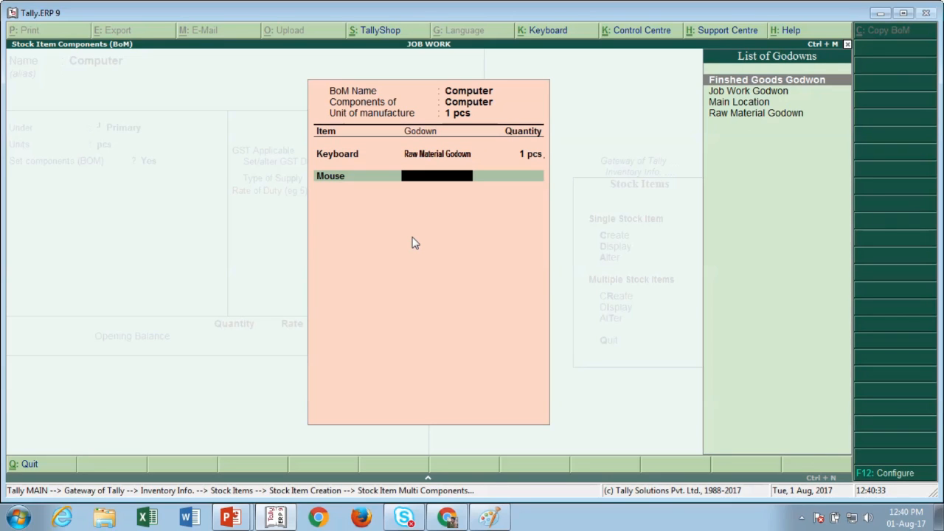
key("Down")
key("Down")
key("Down")
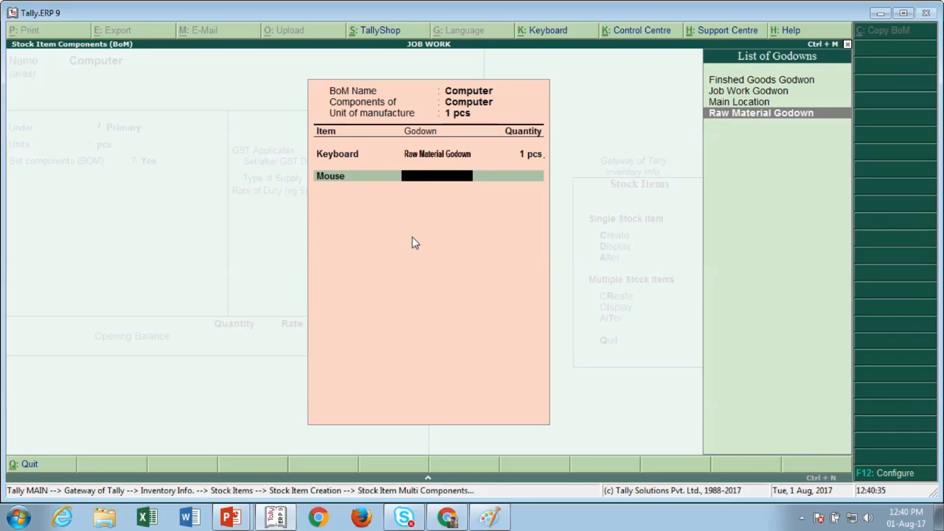
key("Return")
type("1")
key("Return")
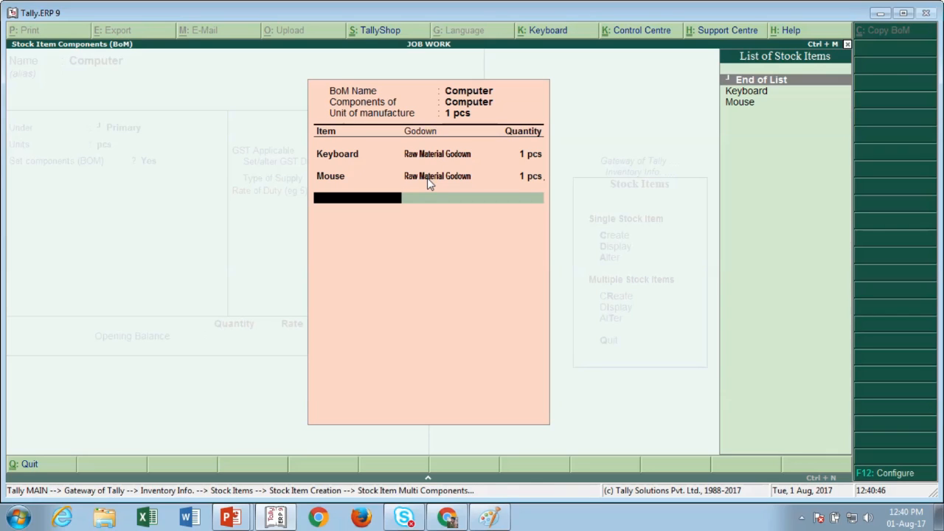
key("Return")
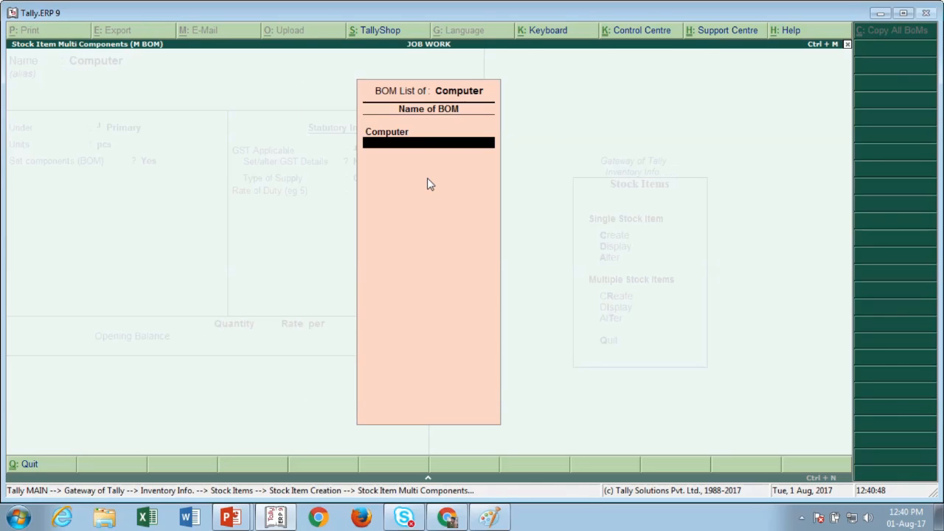
key("Return")
Give Computer GST details: description Computer, HSN 5678, Taxable at 28%, Goods; save it.
key("Return")
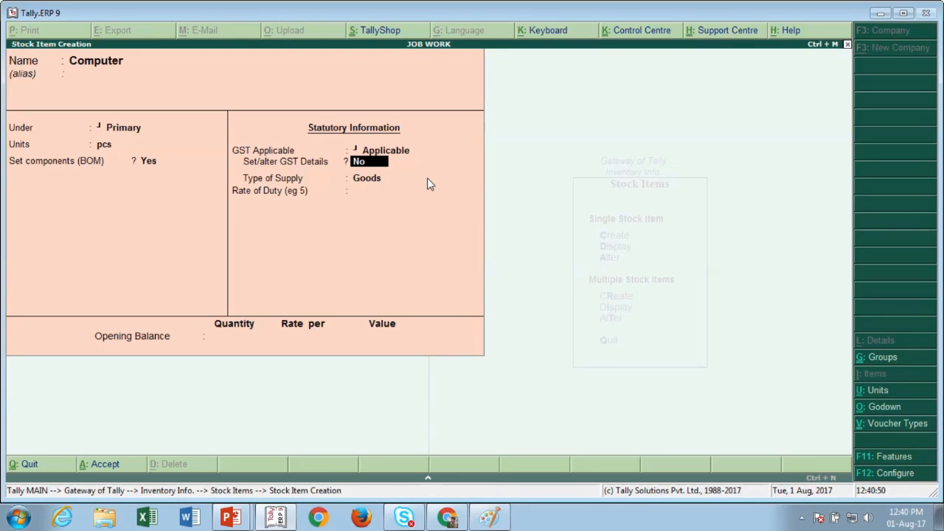
type("y")
key("Return")
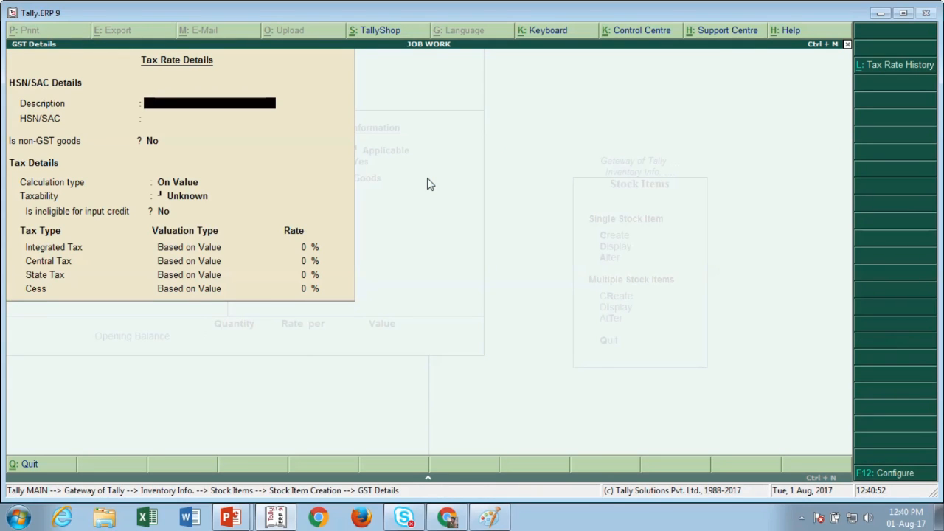
type("Computer")
key("Return")
type("5678")
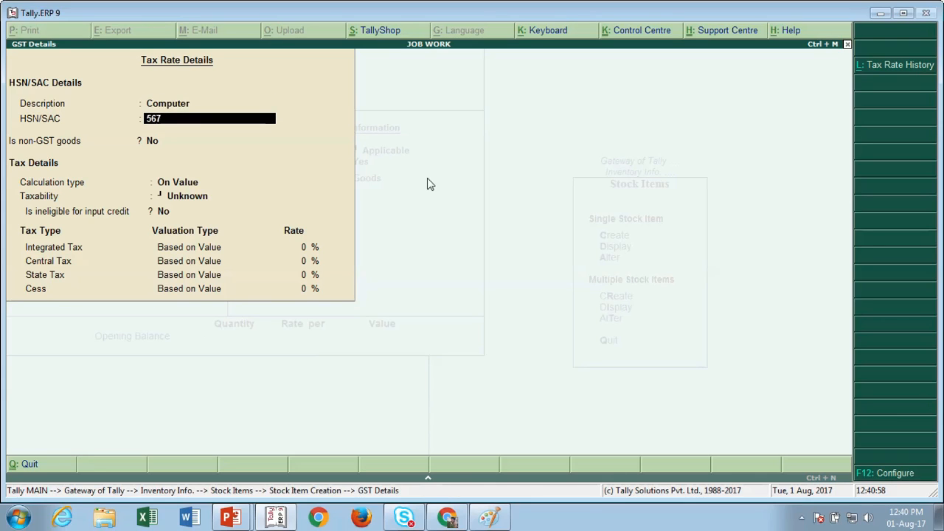
key("Return")
key("Return")
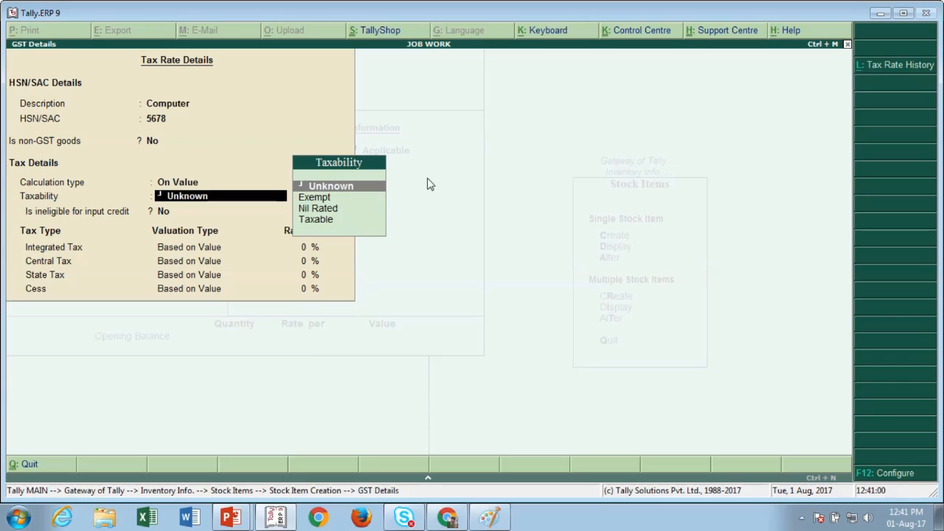
key("Down")
key("Down")
key("Down")
key("Return")
key("Return")
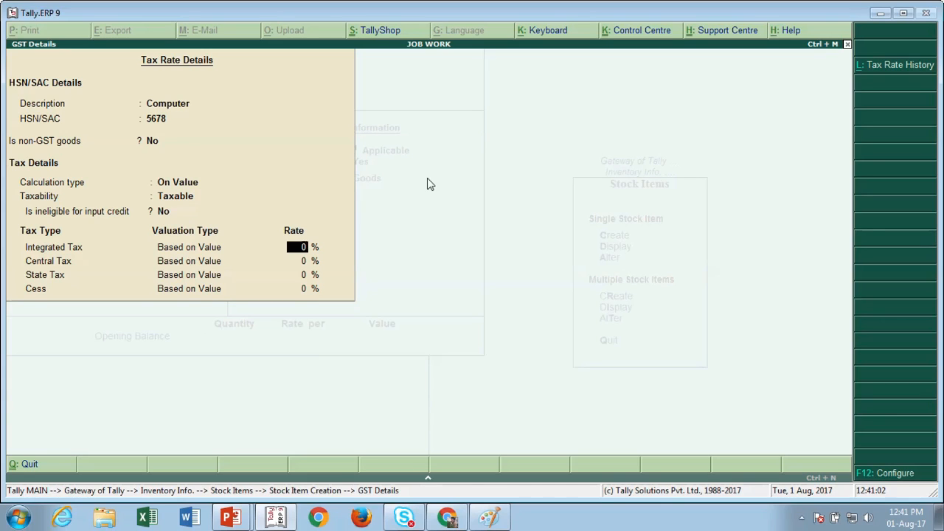
type("28")
key("Return")
key("Return")
key("Return")
key("Return")
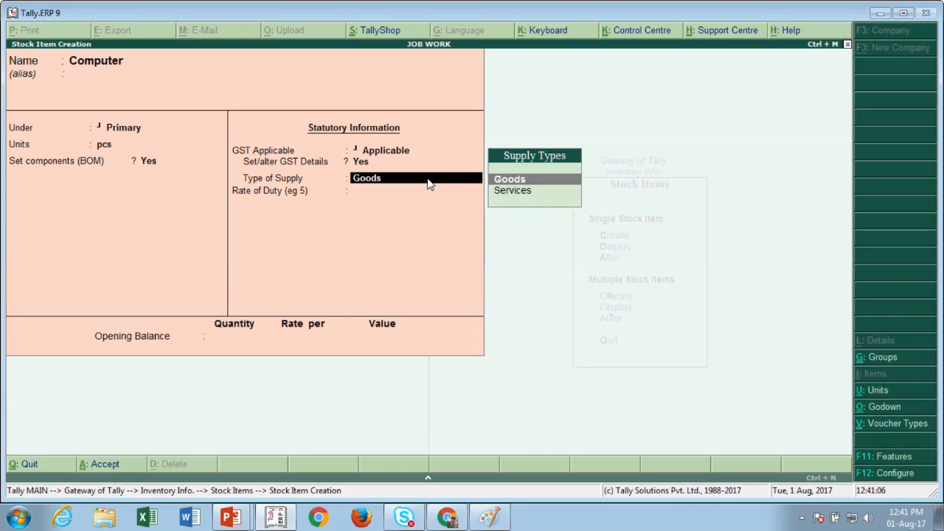
key("Return")
key("Return")
key("Return")
key("Return")
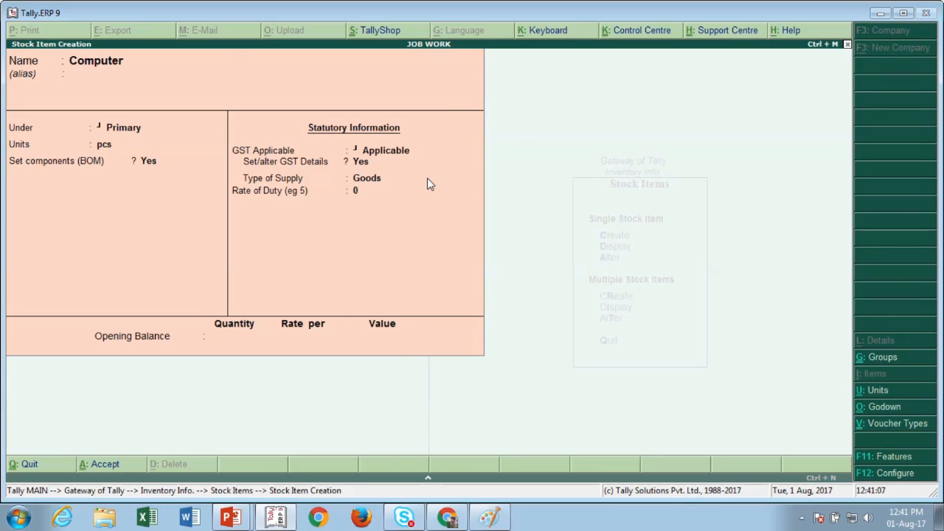
key("Escape")
Leave the item form and switch Accounting Vouchers to a Purchase voucher.
key("n")
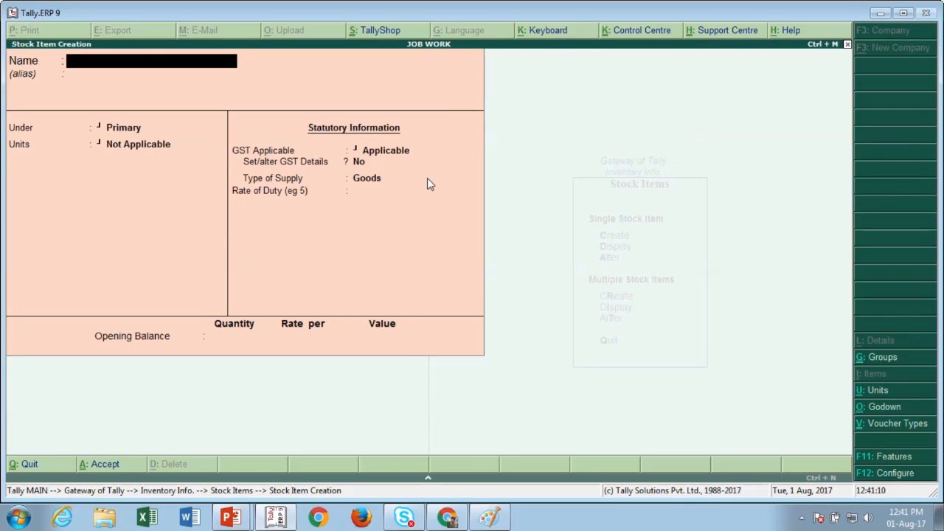
key("Escape")
key("Escape")
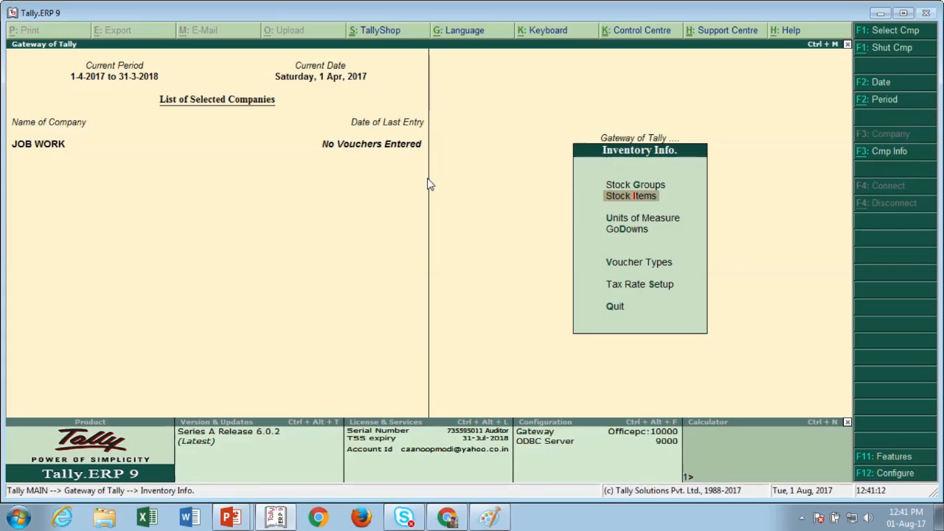
key("Escape")
key("Down")
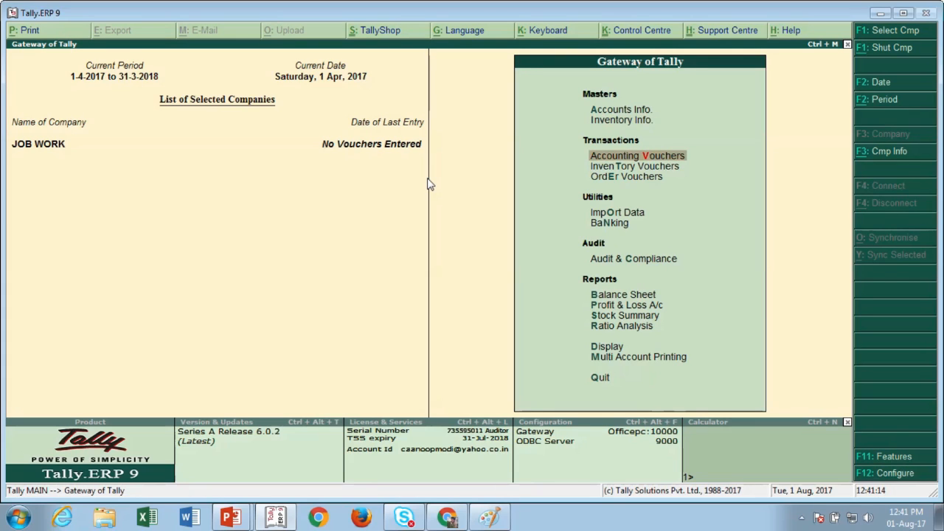
key("Return")
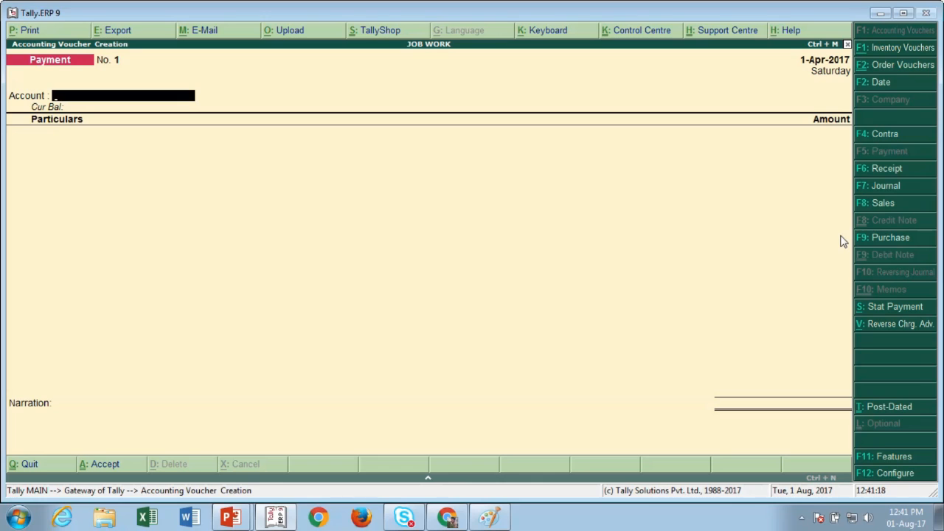
left_click(877, 239)
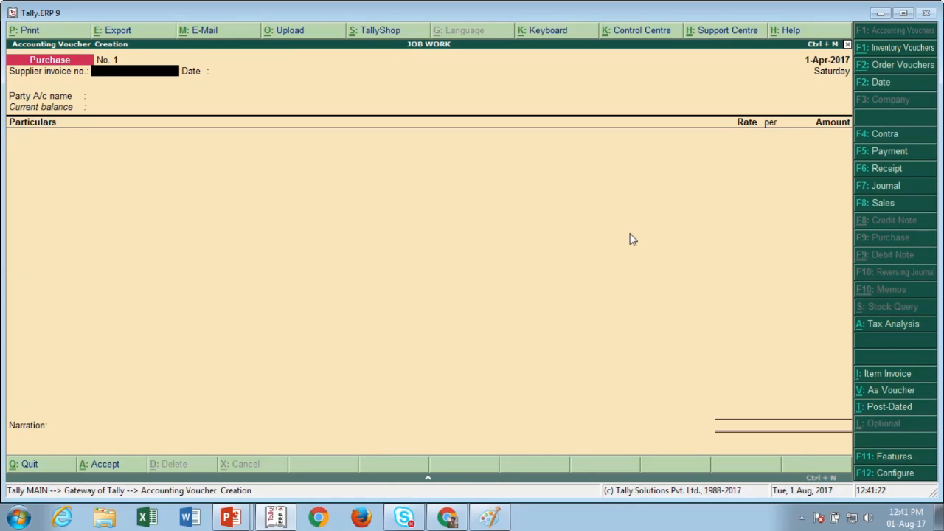
Date the voucher 1-Jul-2017 and enter the supplier invoice number.
key("F2")
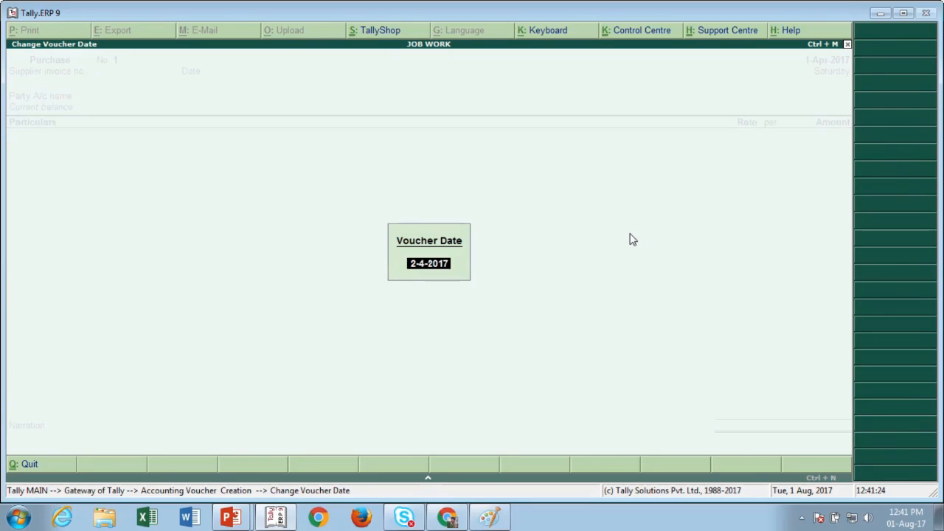
key("BackSpace")
type("1.7.17")
key("Return")
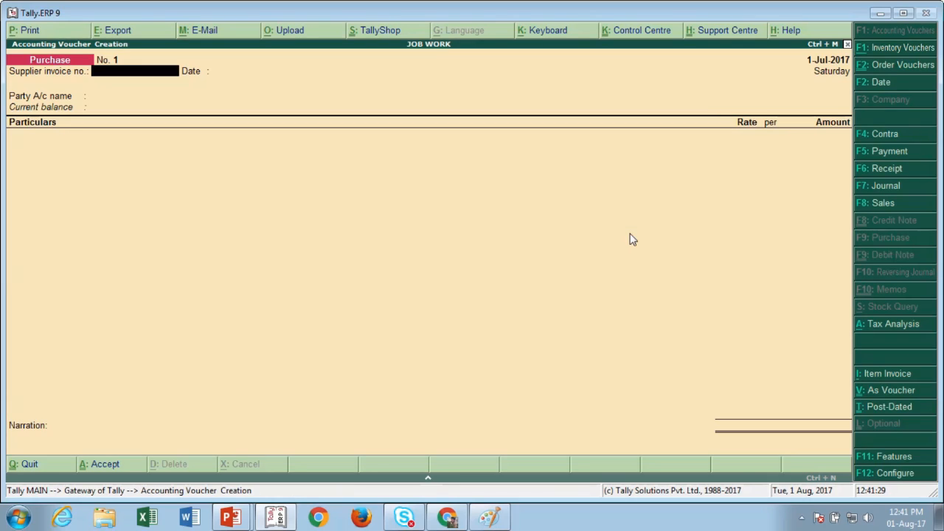
type("12345")
key("Return")
key("Return")
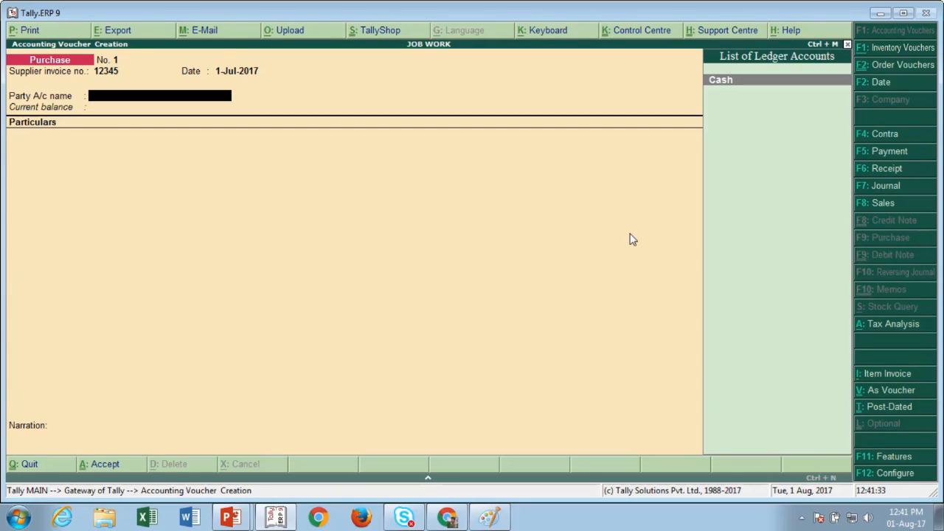
Create a new party ledger with the supplier's name under Sundry Creditors.
key("alt+c")
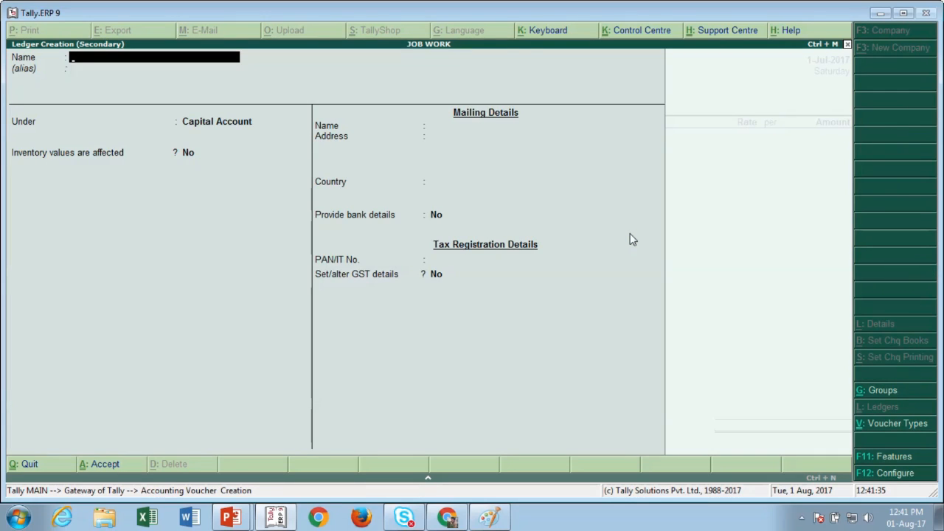
type("P")
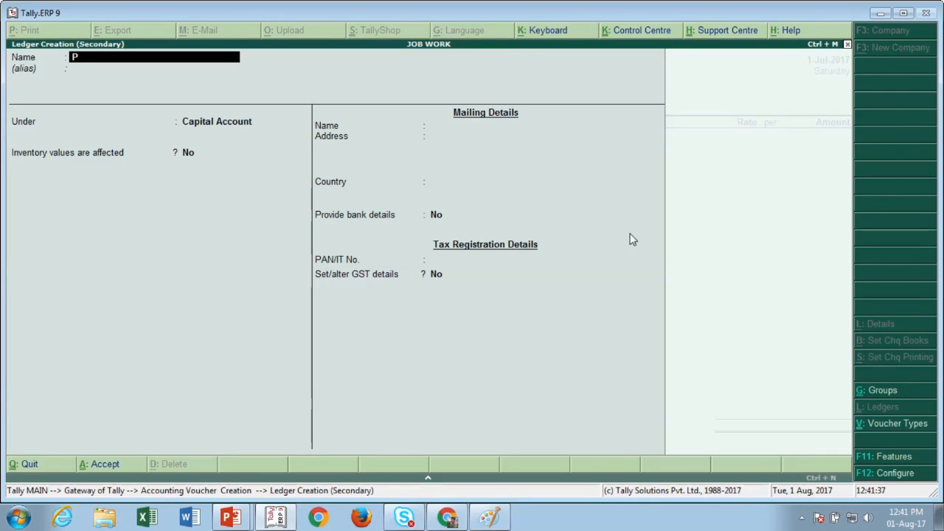
type("rakash Chauhan Trader")
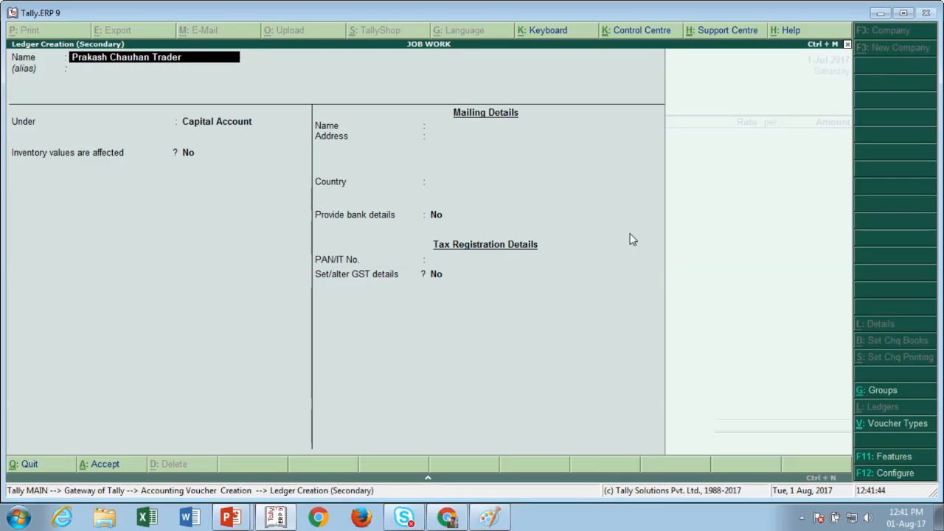
key("Return")
key("Return")
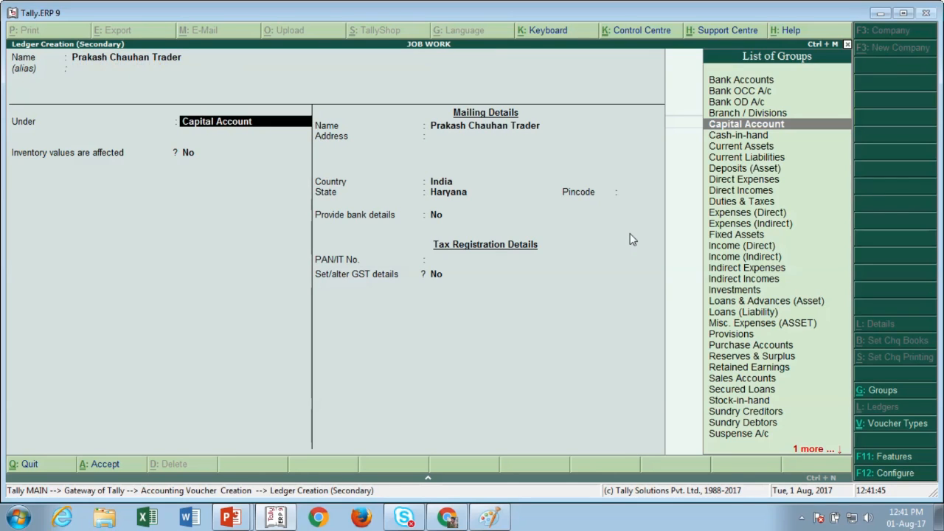
type("Sun")
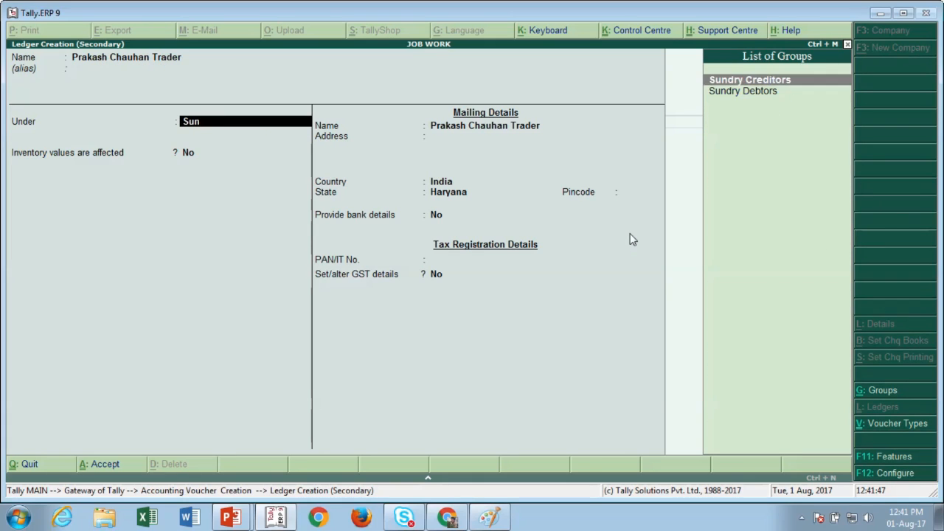
key("Down")
key("Up")
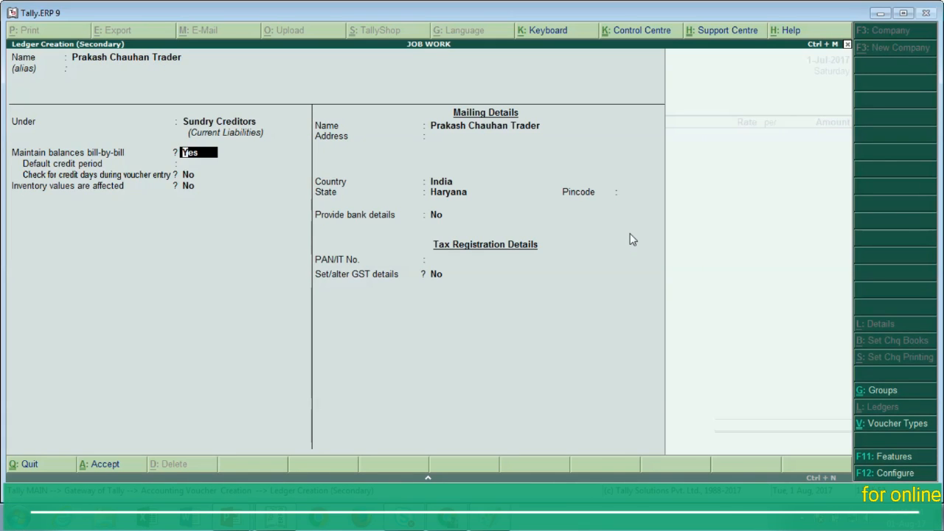
Keep bill-by-bill on and State Haryana, enter the pincode, and enable GST details.
key("Return")
key("Return")
key("Return")
key("Return")
key("Return")
key("Return")
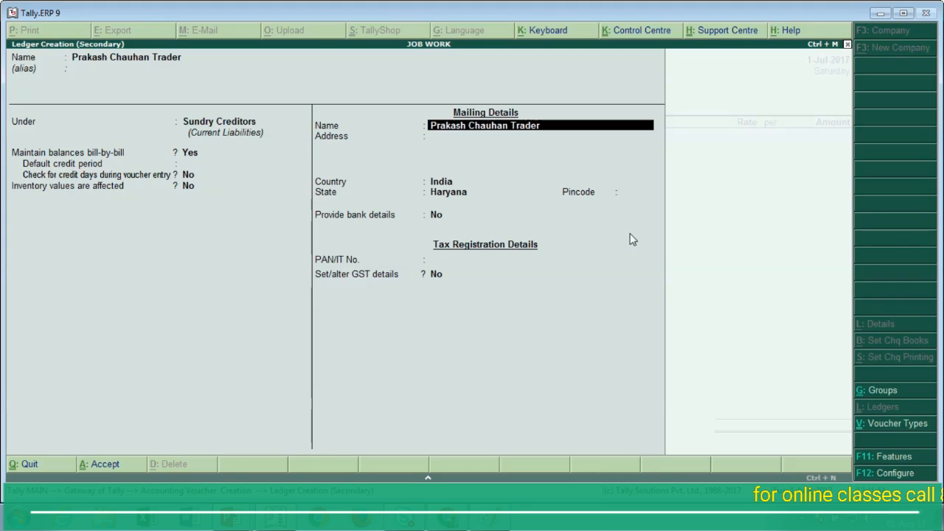
key("Return")
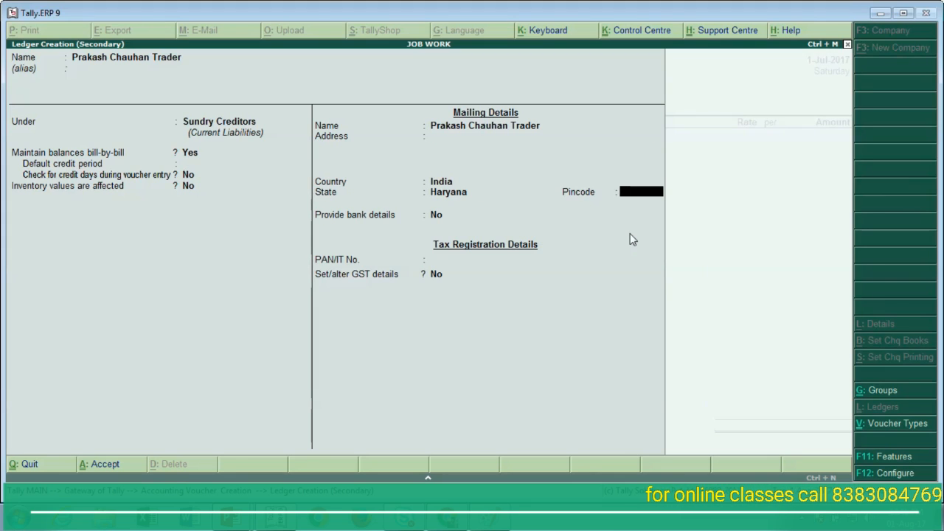
type("12100")
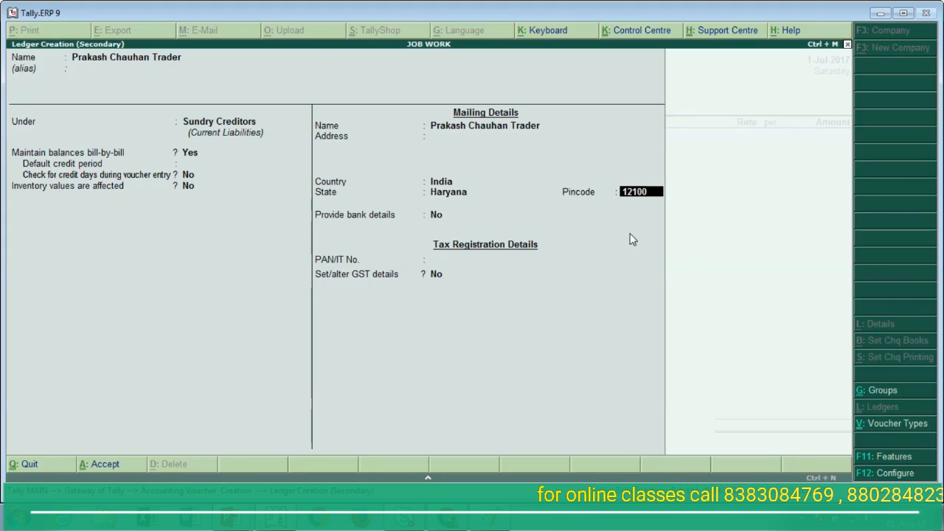
key("Return")
key("Return")
key("Return")
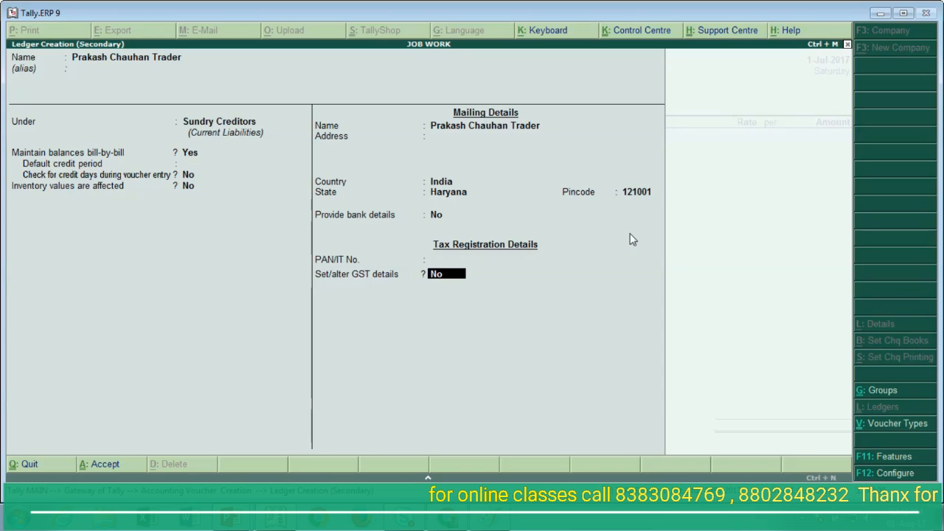
type("y")
key("Return")
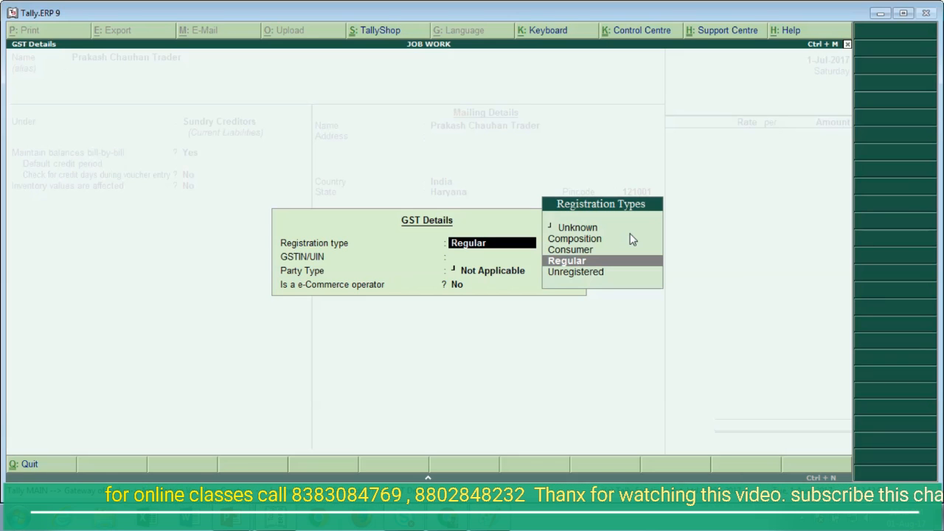
Register the supplier as Regular with its GSTIN and save the ledger.
key("Return")
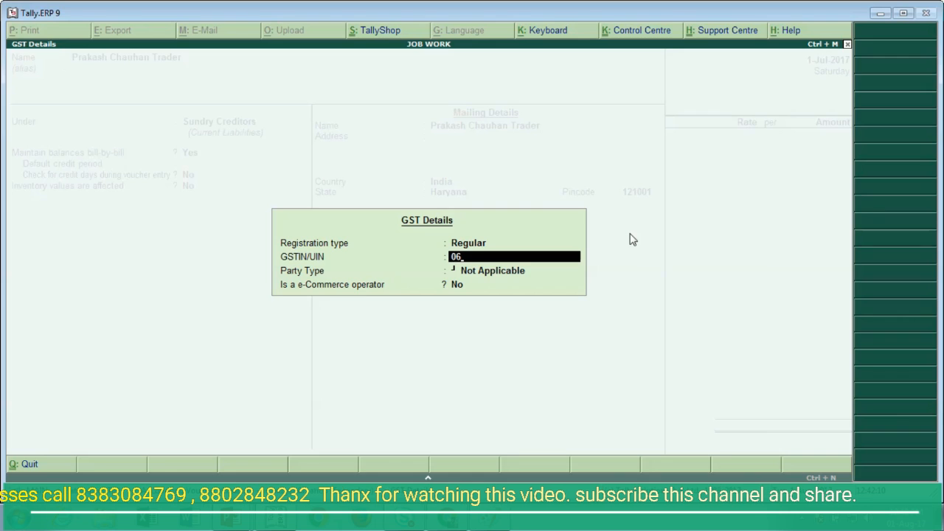
type("06BG")
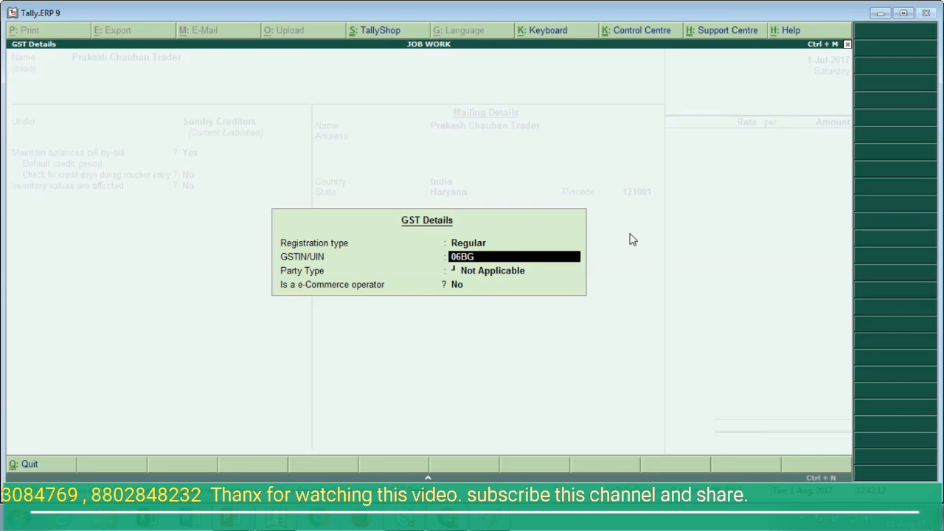
type("M")
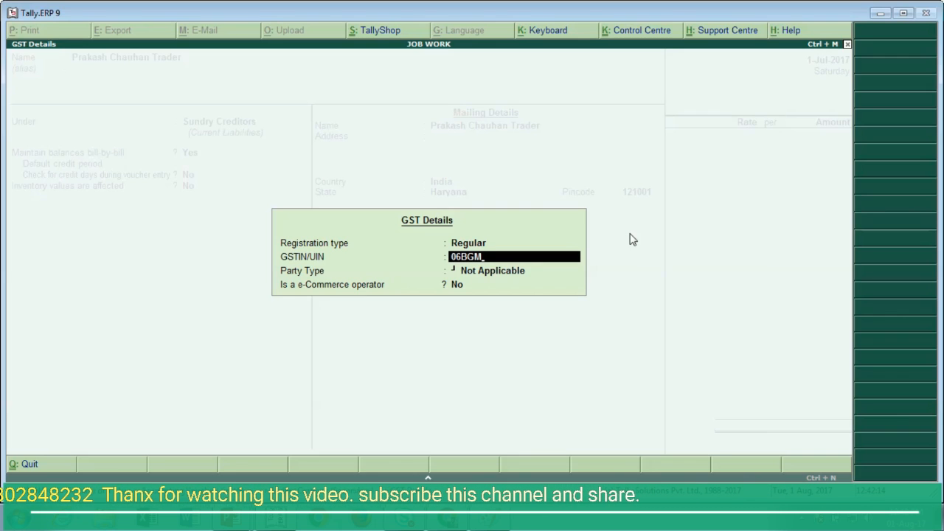
type("PK4")
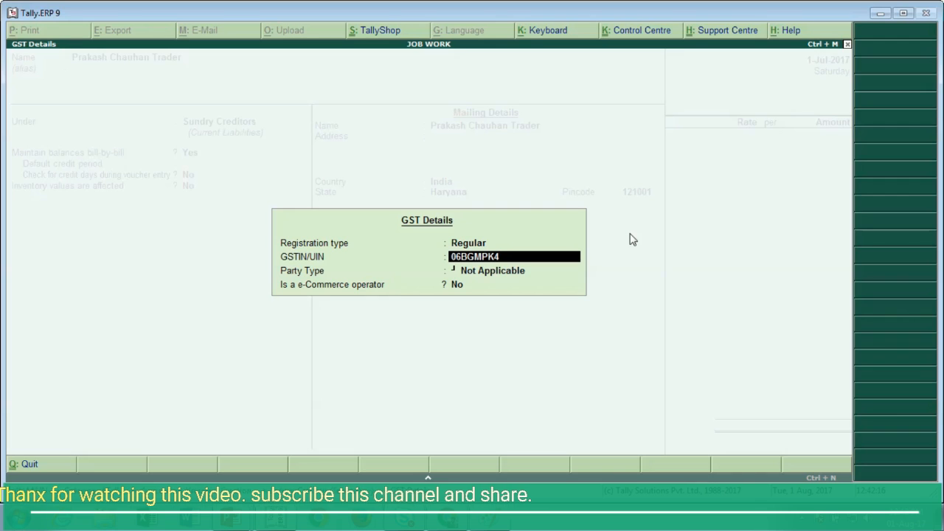
type("321N")
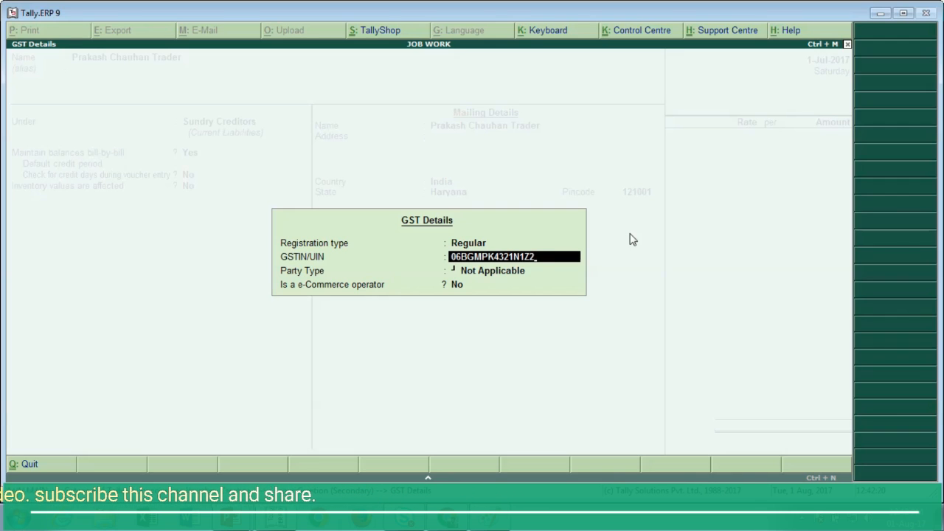
type("1Z2")
key("Return")
key("Return")
key("Return")
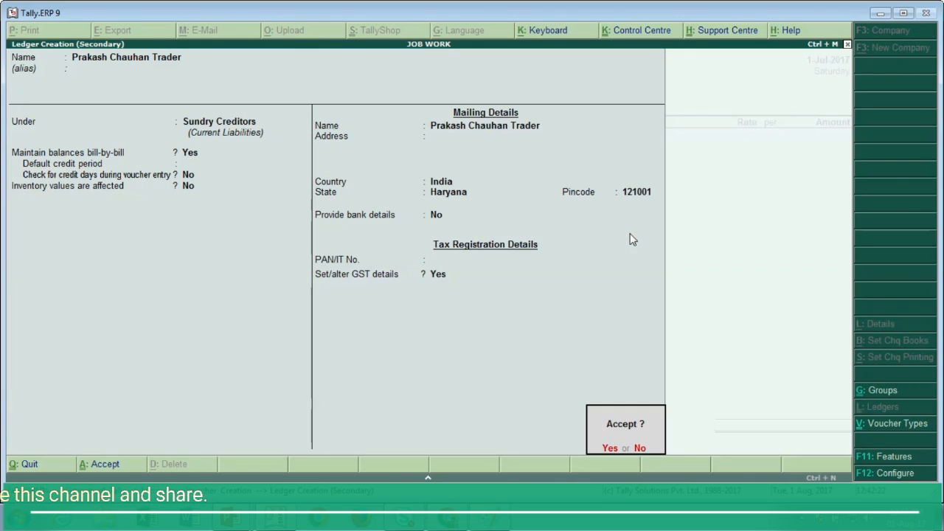
key("Return")
key("Return")
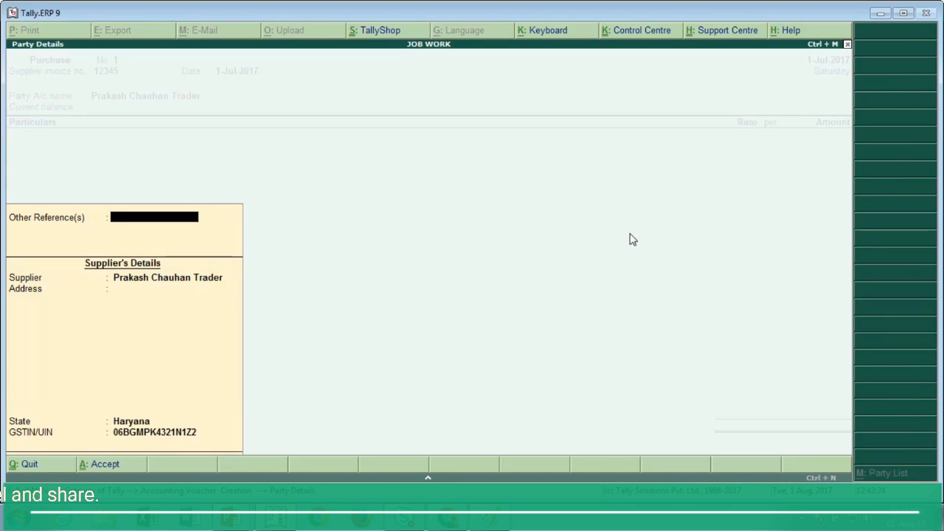
key("Return")
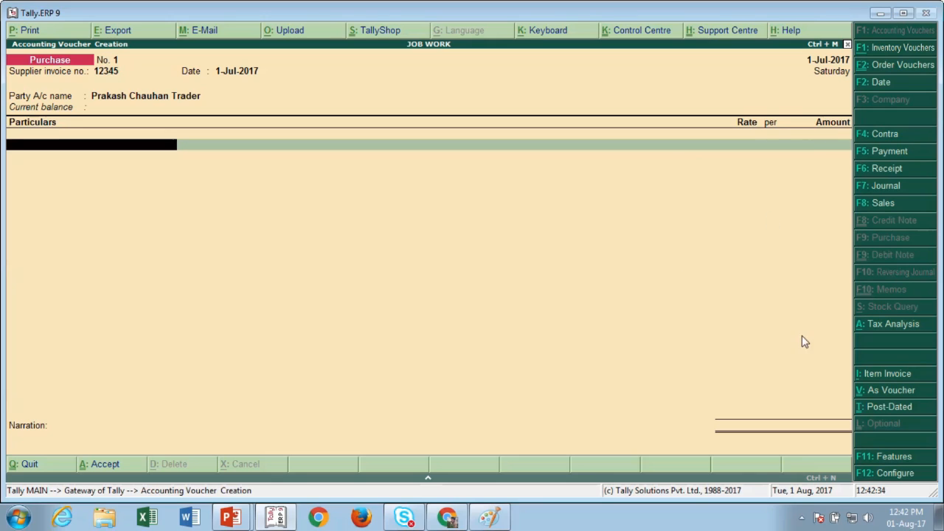
Switch the voucher to Item Invoice and keep Haryana as the supplier's state.
left_click(883, 382)
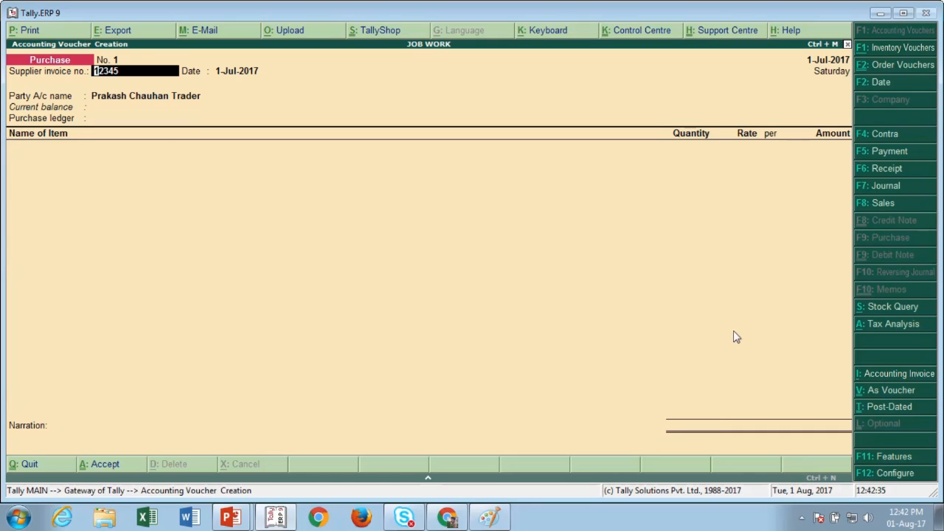
key("Return")
key("Return")
key("Return")
key("Return")
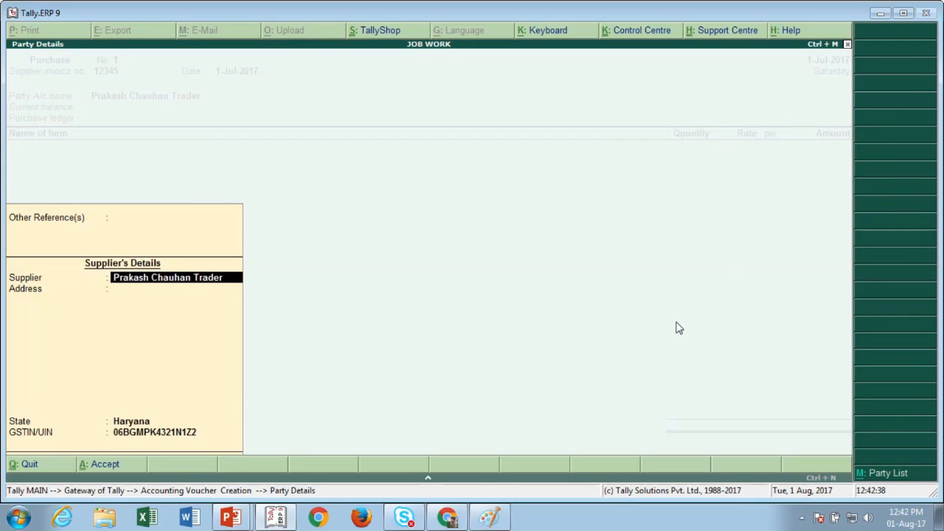
key("Return")
key("Return")
mouse_move(368, 11)
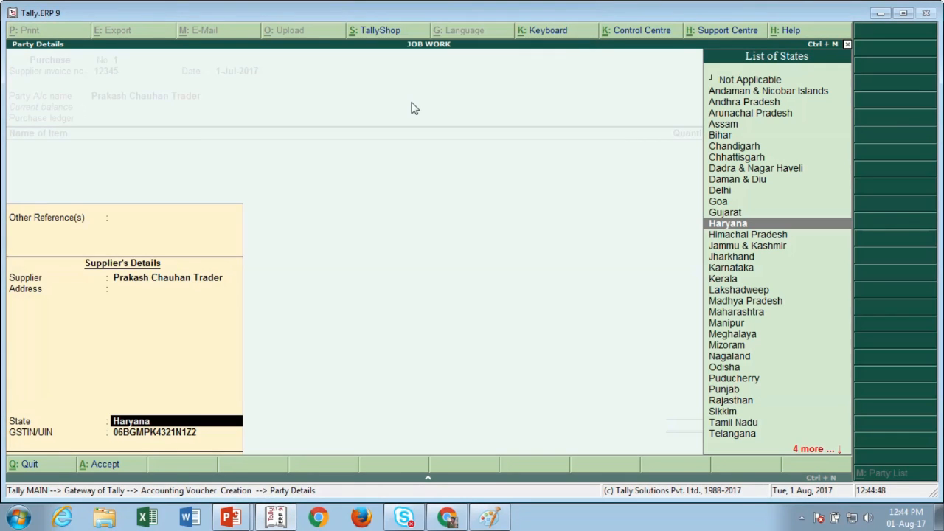
key("Return")
key("Return")
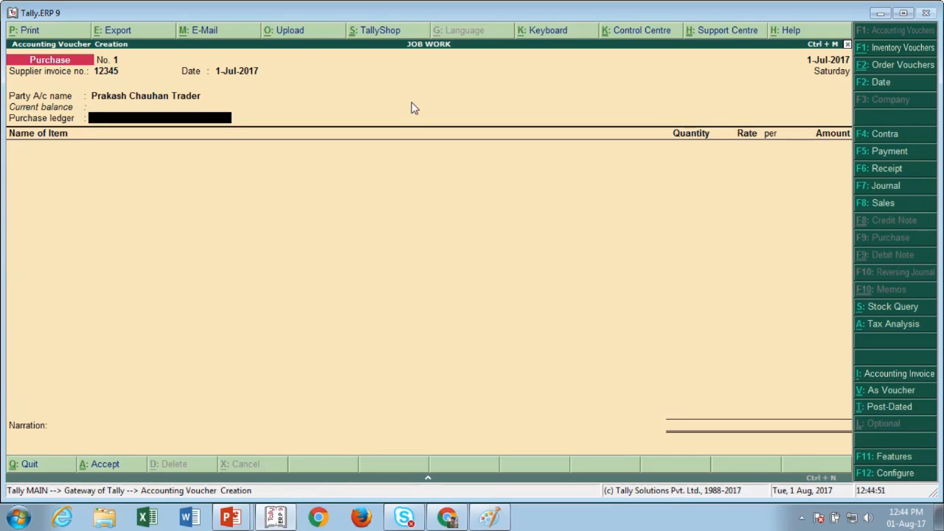
key("alt+c")
Create a ledger named Purchase under Purchase Accounts and save it.
type("P")
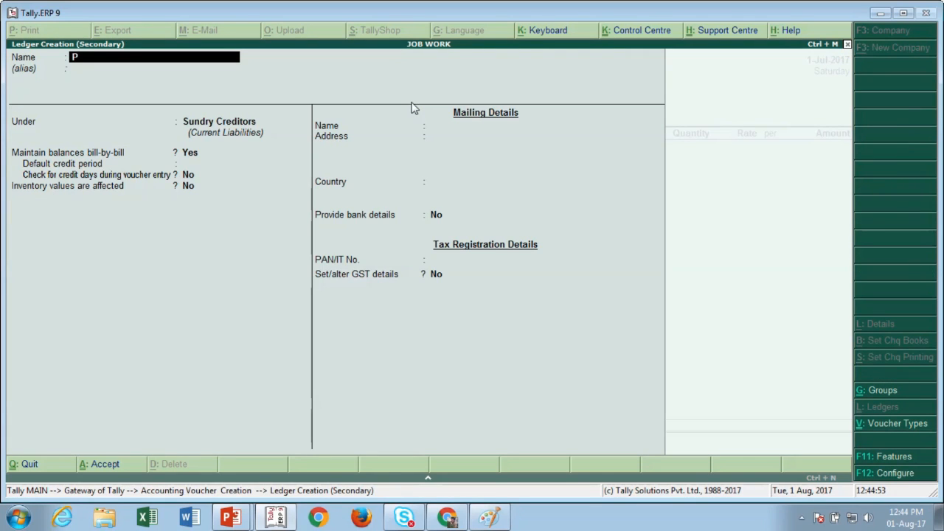
type("urchase")
key("Return")
key("Return")
type("P")
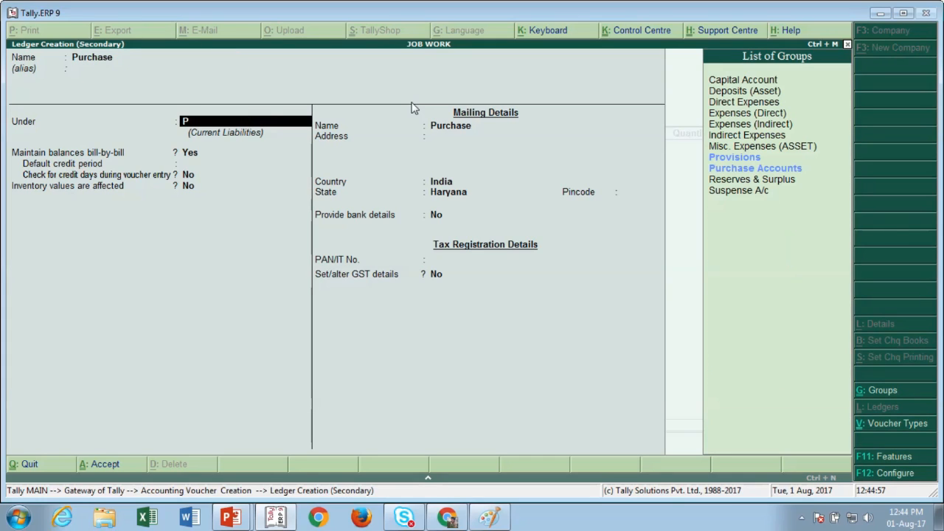
key("Down")
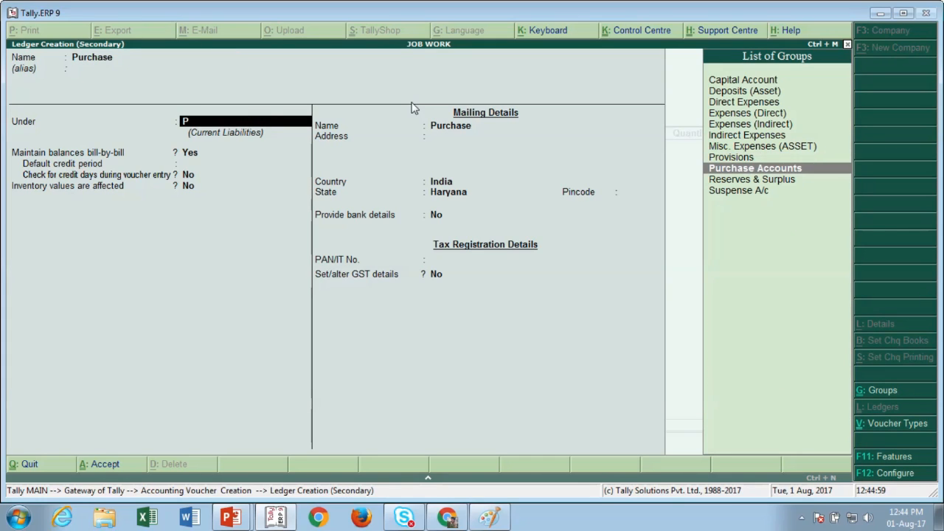
key("Return")
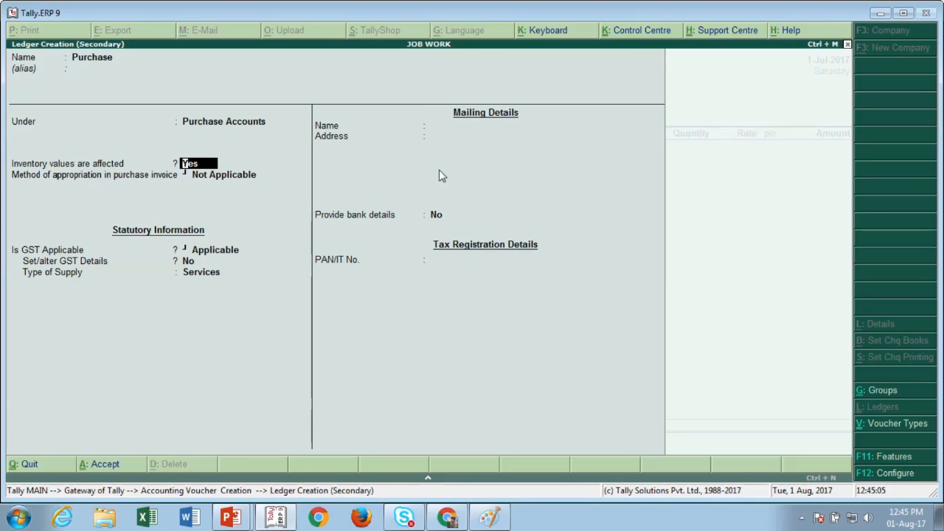
key("ctrl+a")
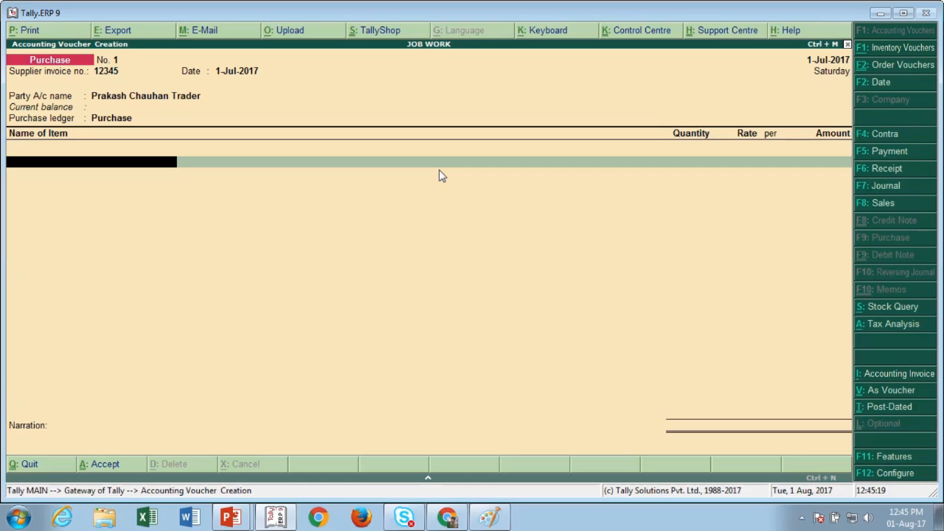
Add 10 pcs Mouse at 500 from Raw Material Godown.
type("Mo")
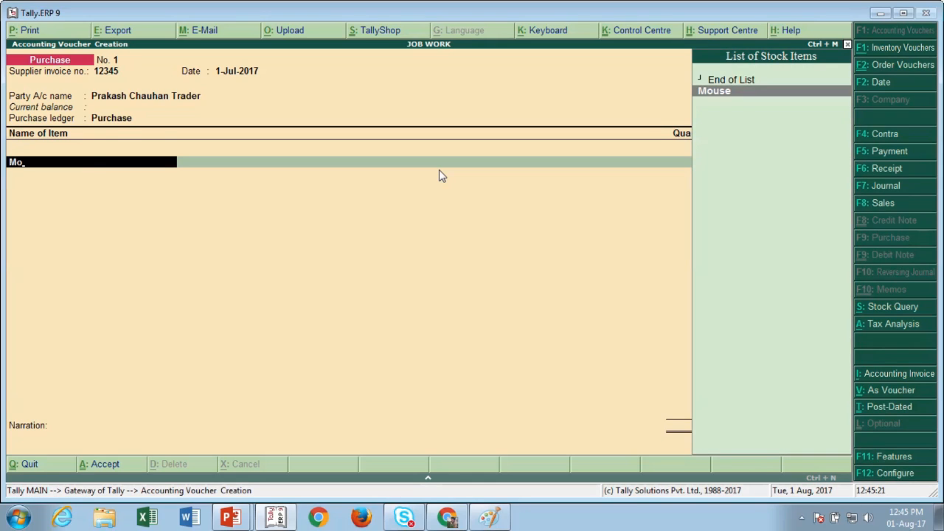
key("Return")
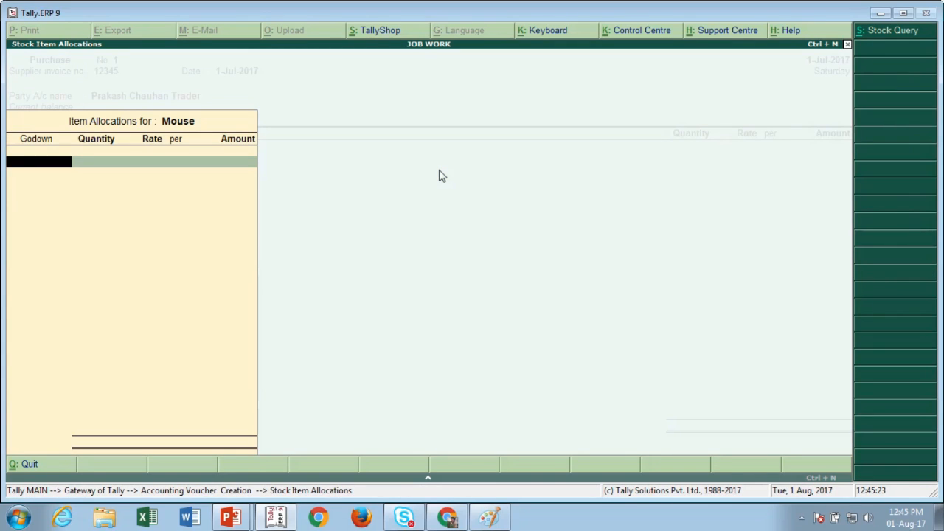
type("R")
key("Return")
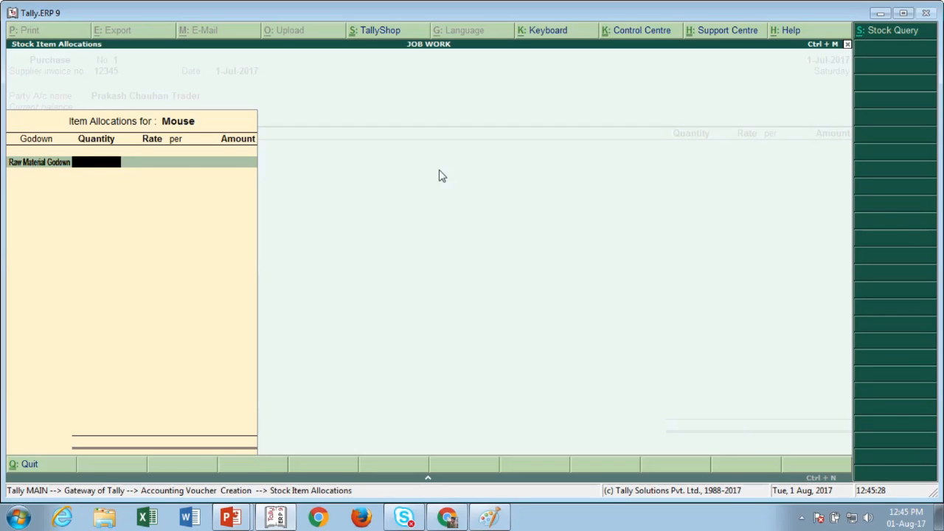
type("10")
key("Return")
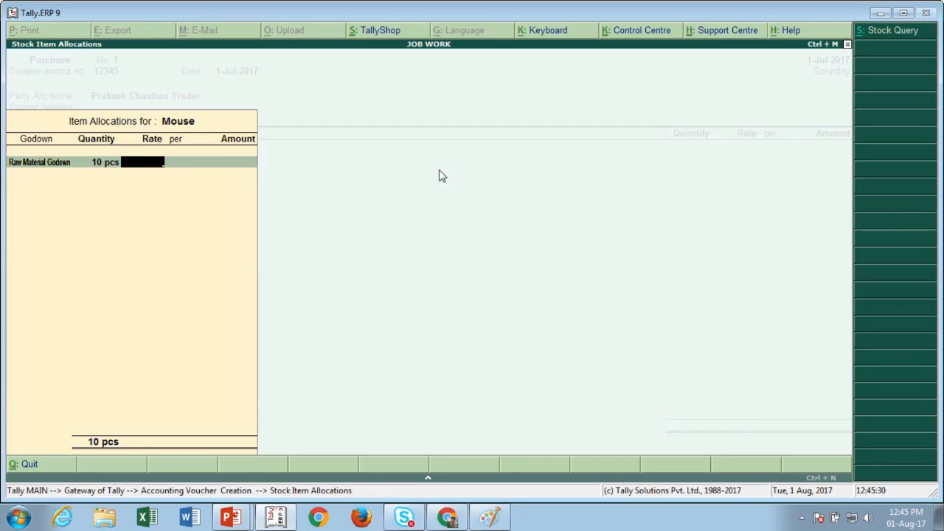
type("500")
key("Return")
Add 10 pcs Keyboard at 250 from Raw Material Godown.
key("Return")
key("Return")
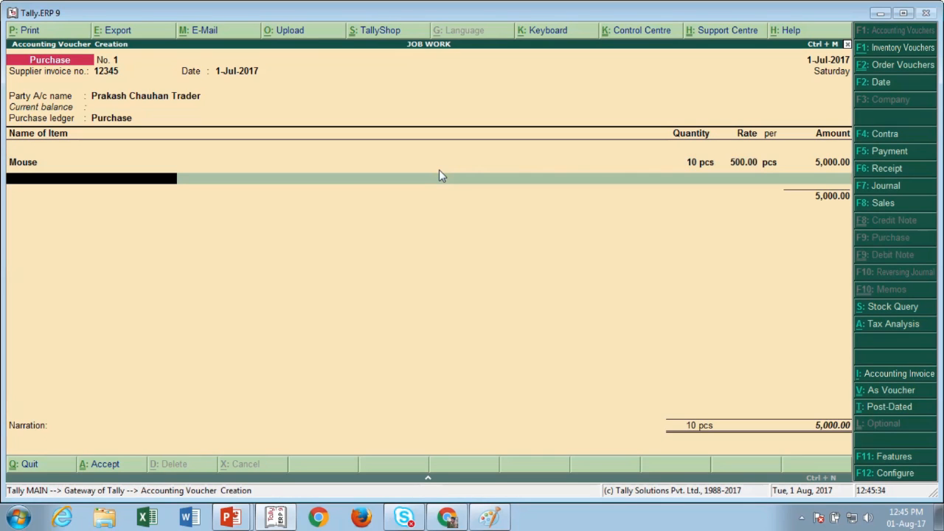
type("K")
key("Return")
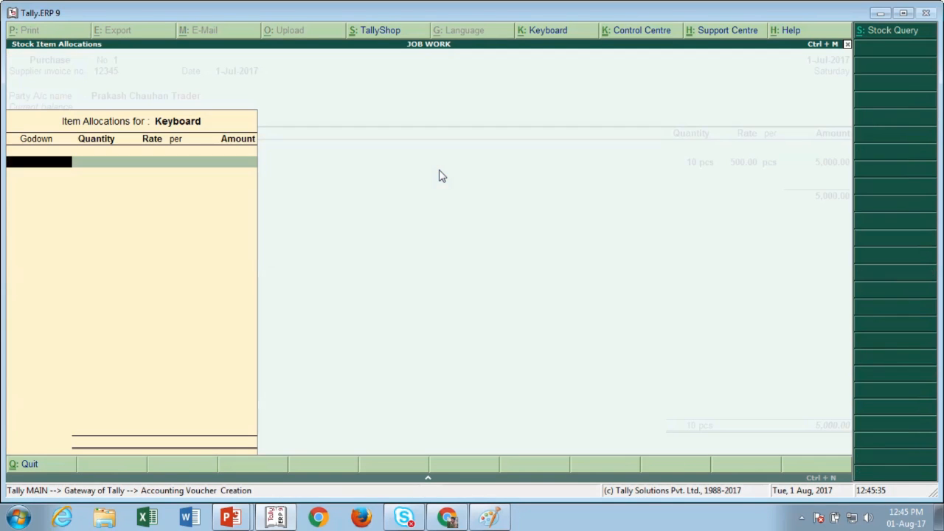
type("Ra")
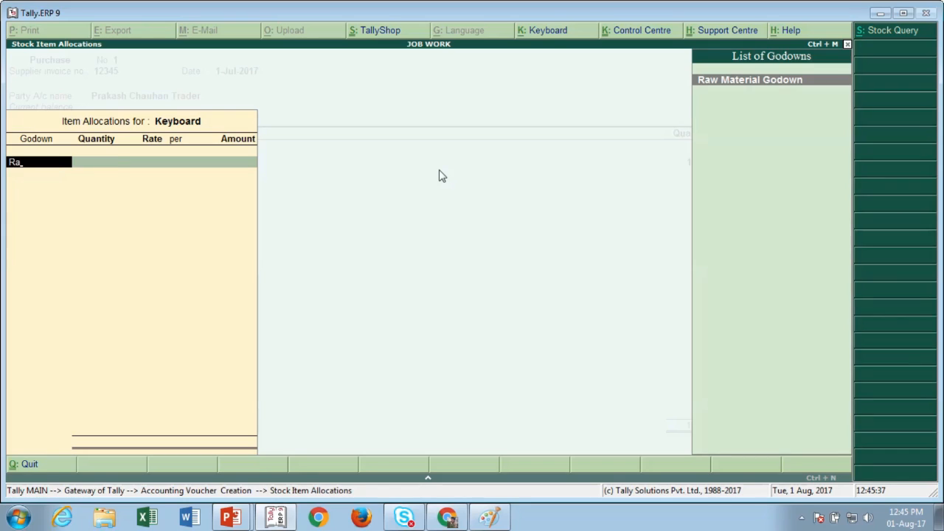
key("Return")
type("1")
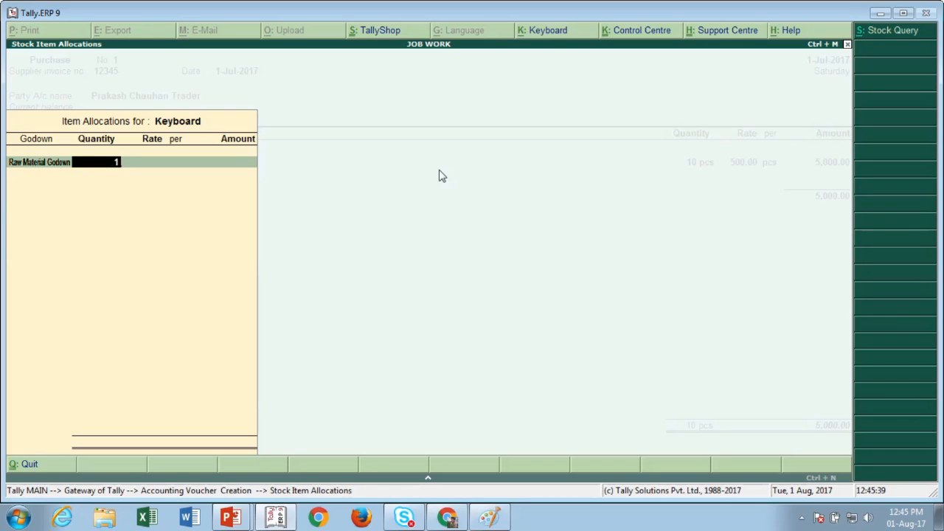
type("0")
key("Return")
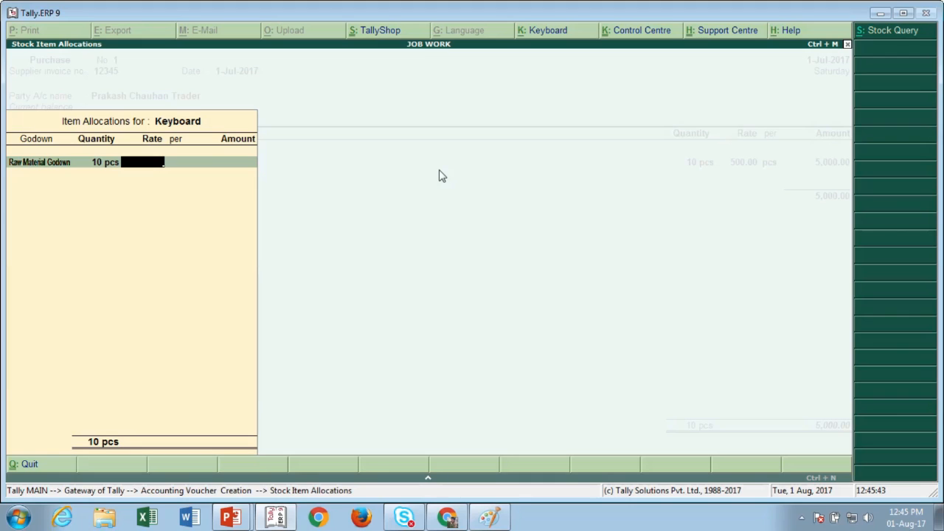
type("250")
key("Return")
key("Return")
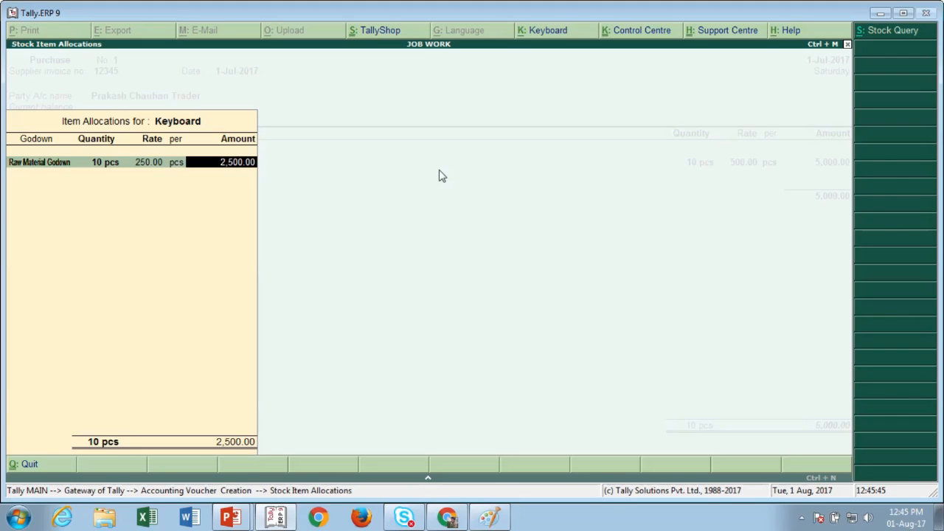
key("Return")
key("Return")
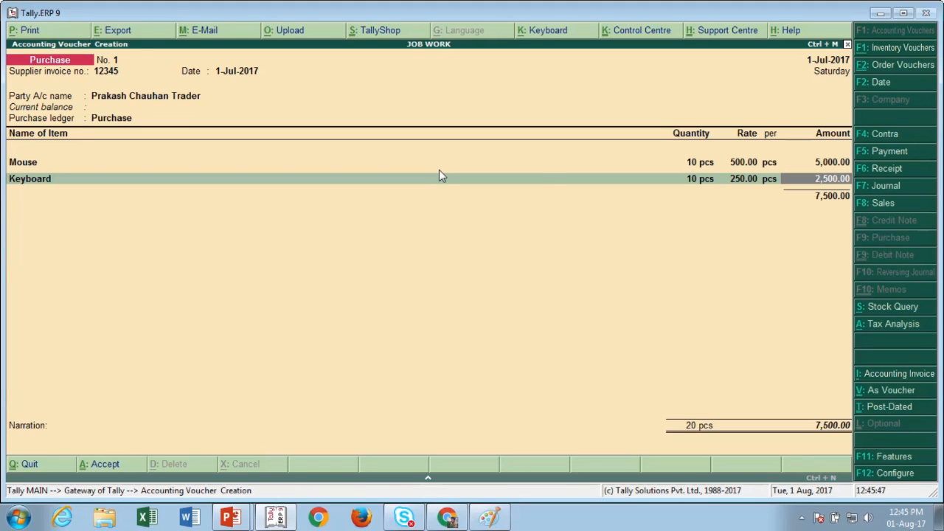
key("Return")
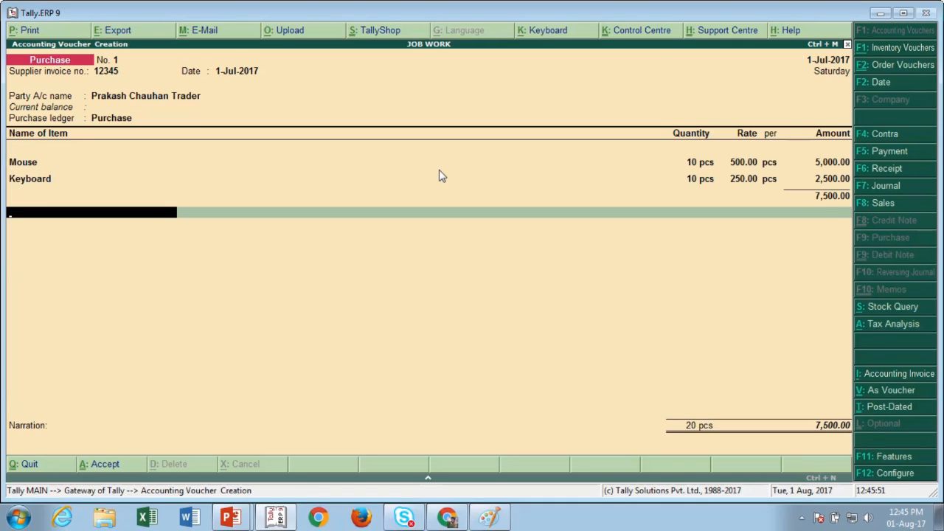
Create a new ledger named CGST under Duties & Taxes.
key("alt+c")
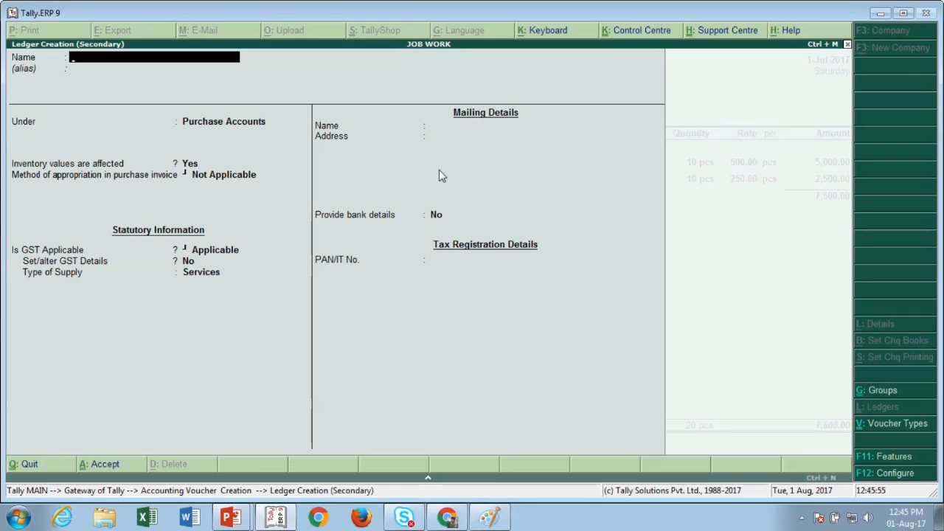
type("CGST")
key("Return")
key("Return")
type("Du")
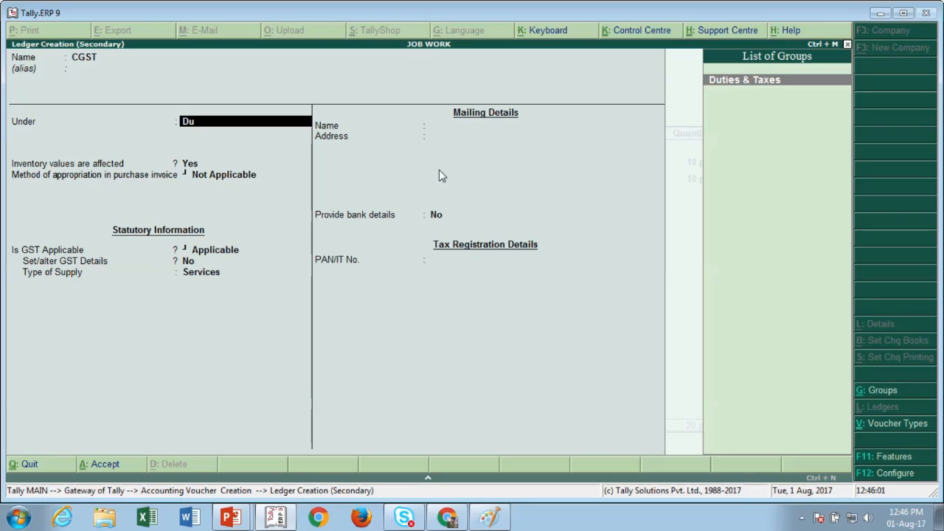
key("Return")
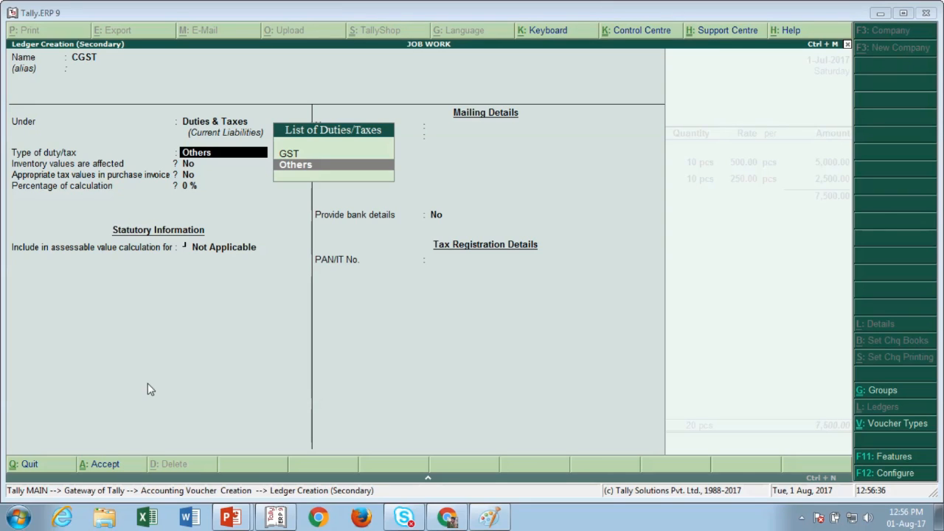
Set CGST's duty type to GST and tax type to Central Tax, accepting 675.00.
key("Up")
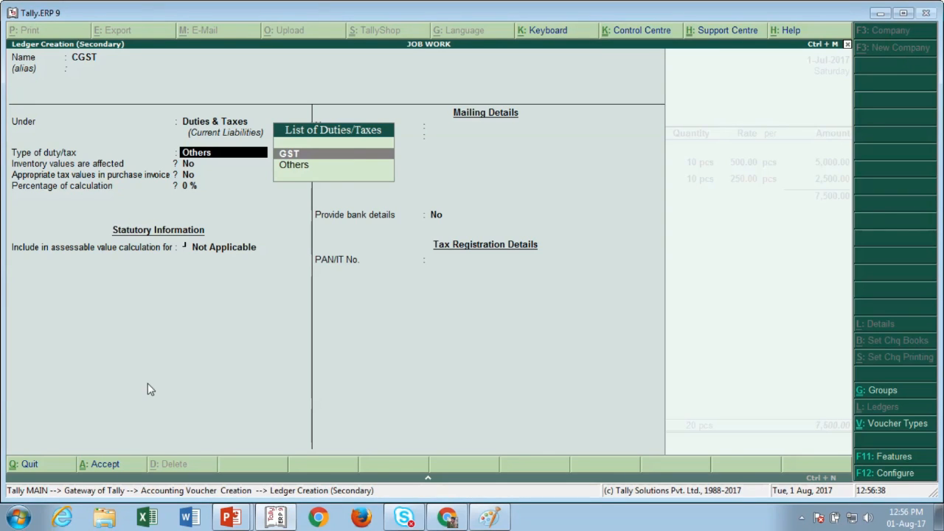
key("Return")
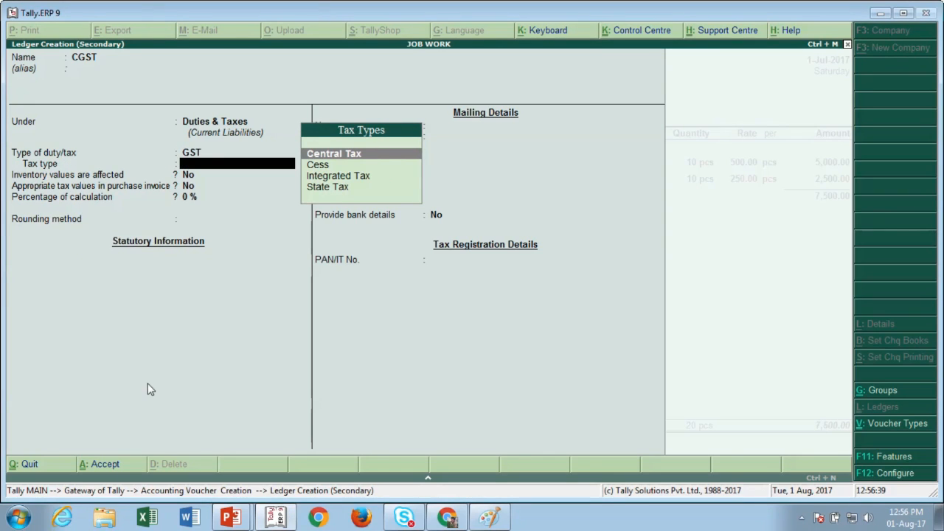
key("Down")
key("Down")
key("Up")
key("Up")
key("Return")
key("Return")
key("Return")
key("Return")
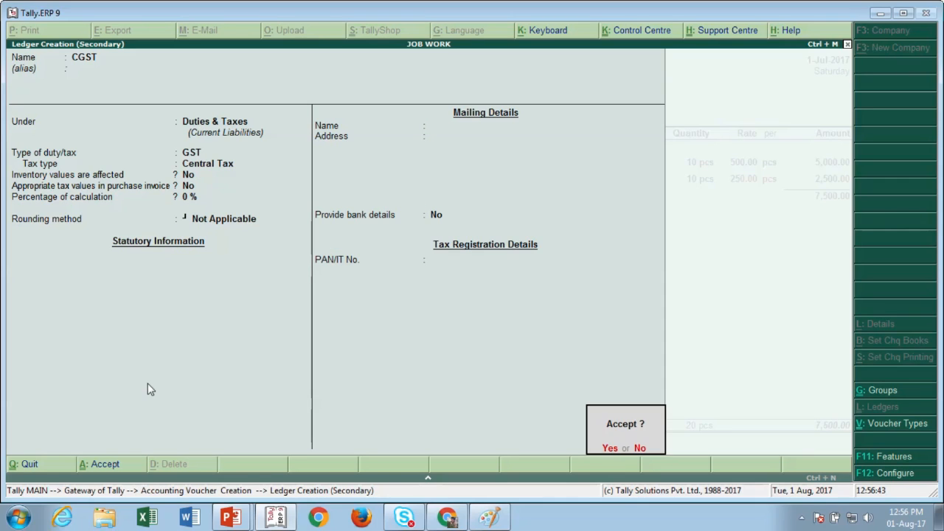
key("Return")
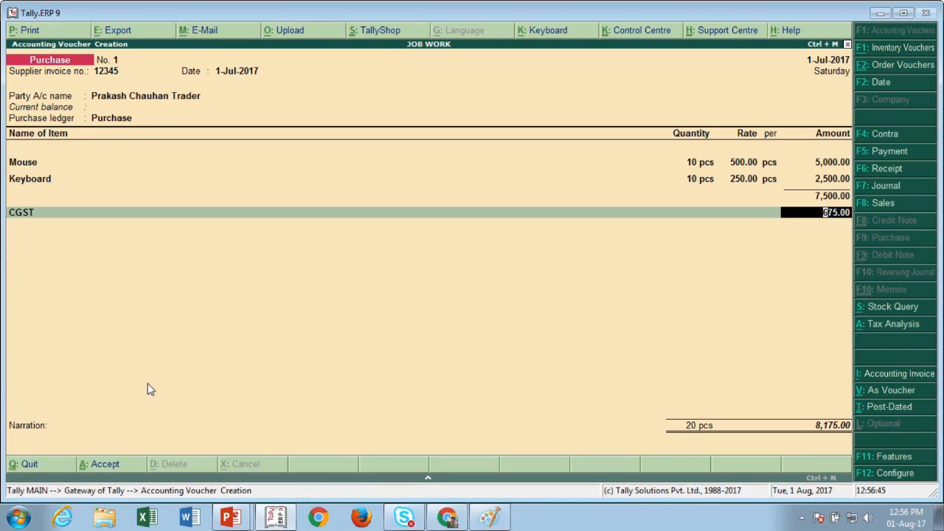
key("Return")
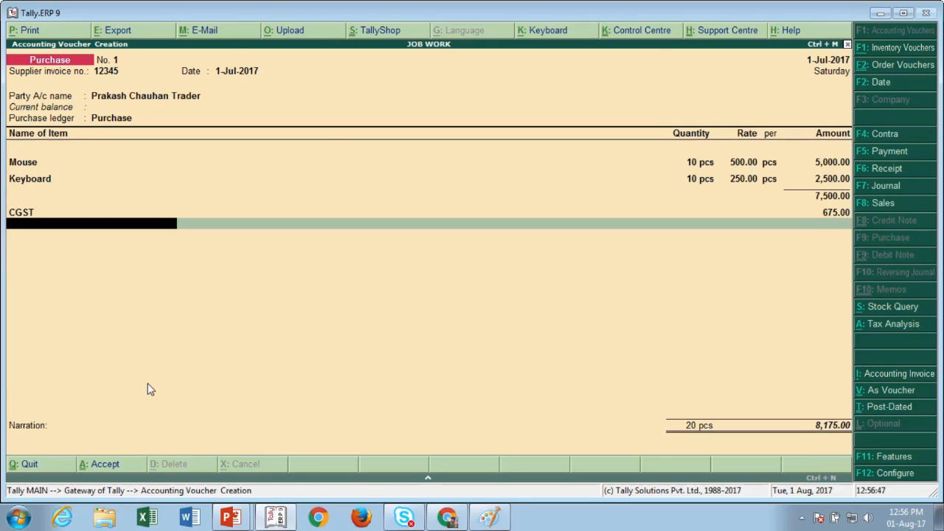
key("alt+c")
Create ledger SGST under Duties & Taxes as GST State Tax and post its 675.00.
type("SGST")
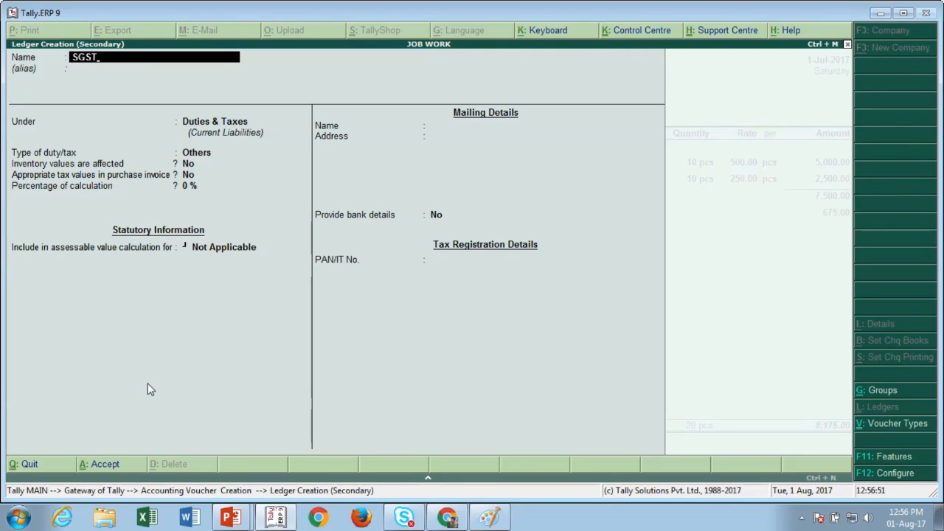
key("Return")
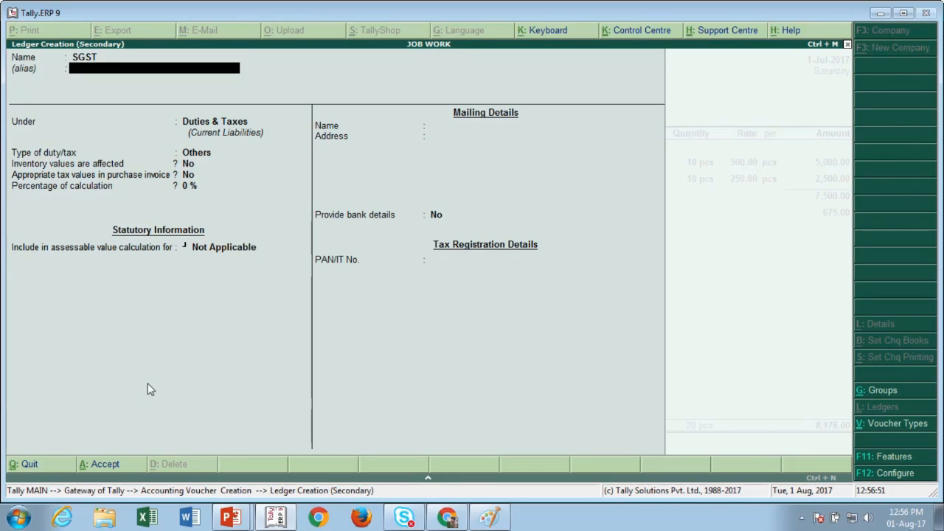
key("Return")
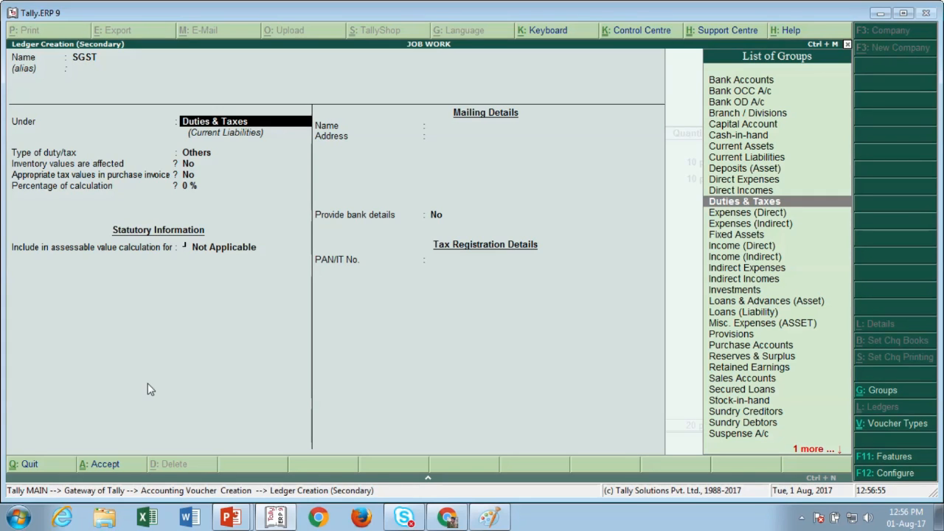
type("Du")
key("Return")
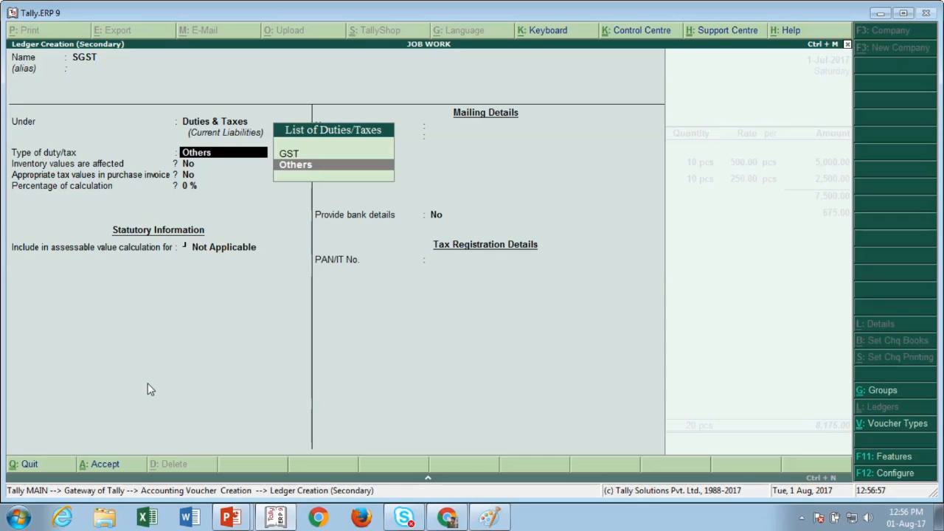
key("Up")
key("Return")
key("Down")
key("Down")
key("Down")
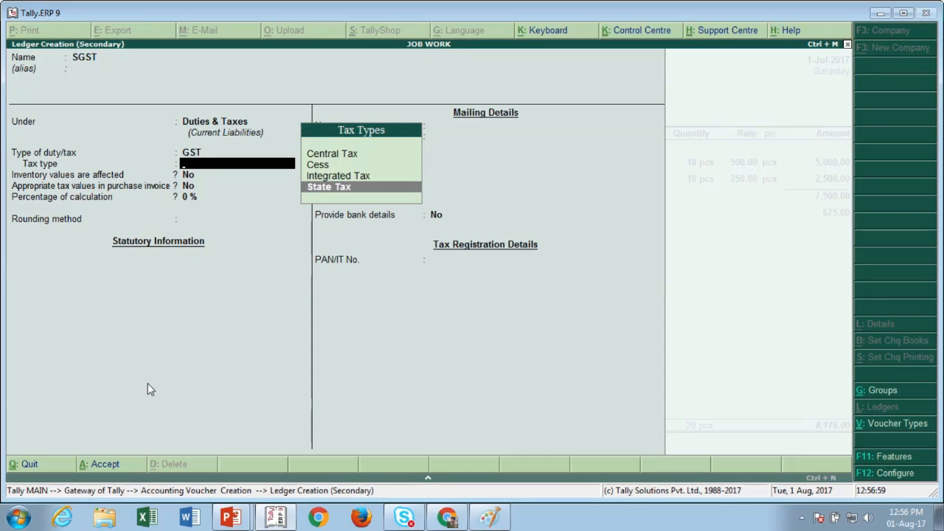
key("Return")
key("ctrl+a")
key("Return")
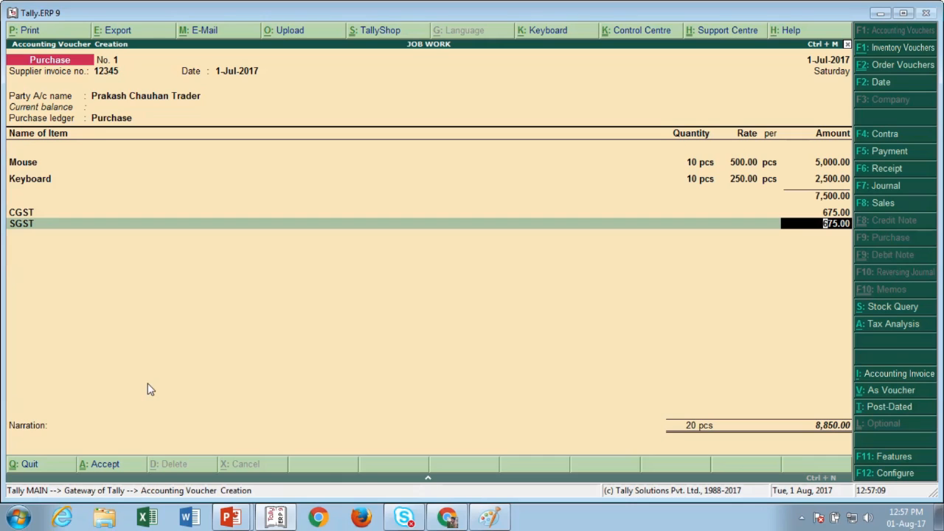
Save purchase voucher 1 with a new bill reference for 8,850.00 Cr and return to Gateway of Tally.
key("Return")
key("Return")
key("Return")
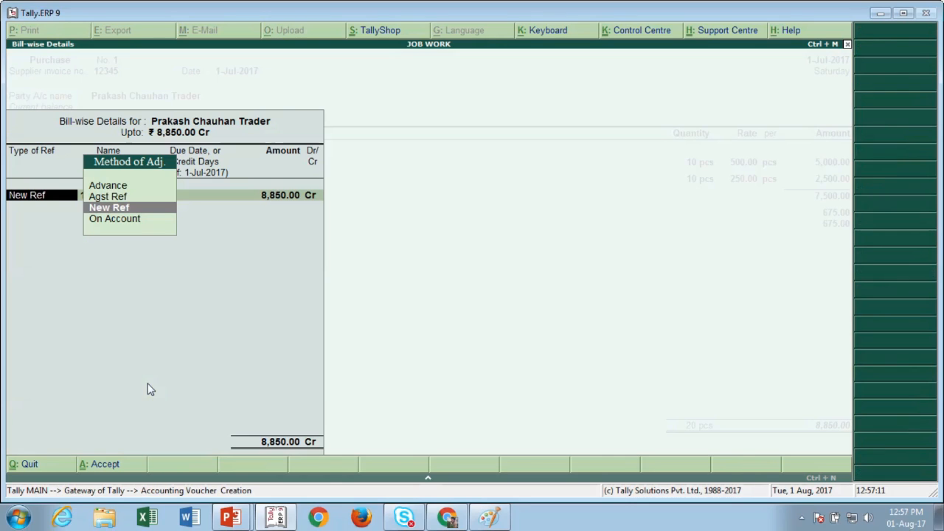
key("Return")
key("Return")
key("Return")
key("Return")
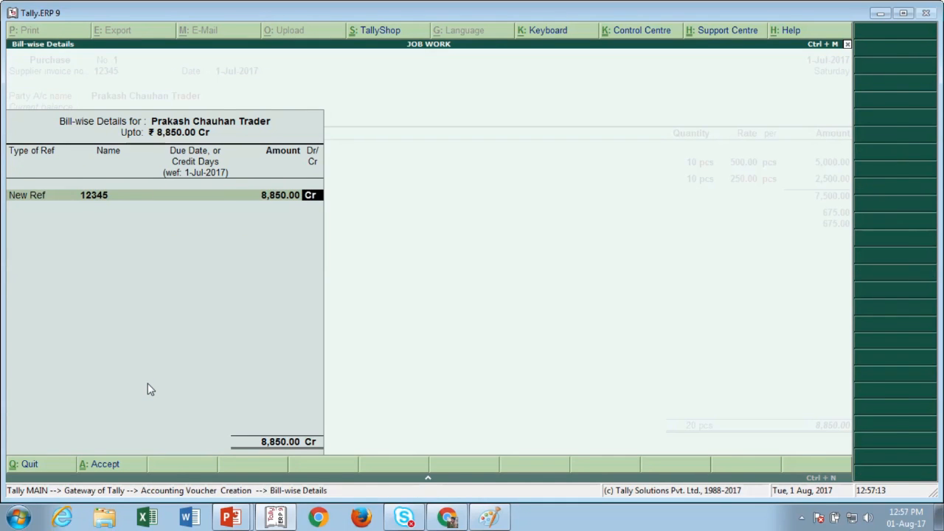
key("Return")
key("Return")
key("Return")
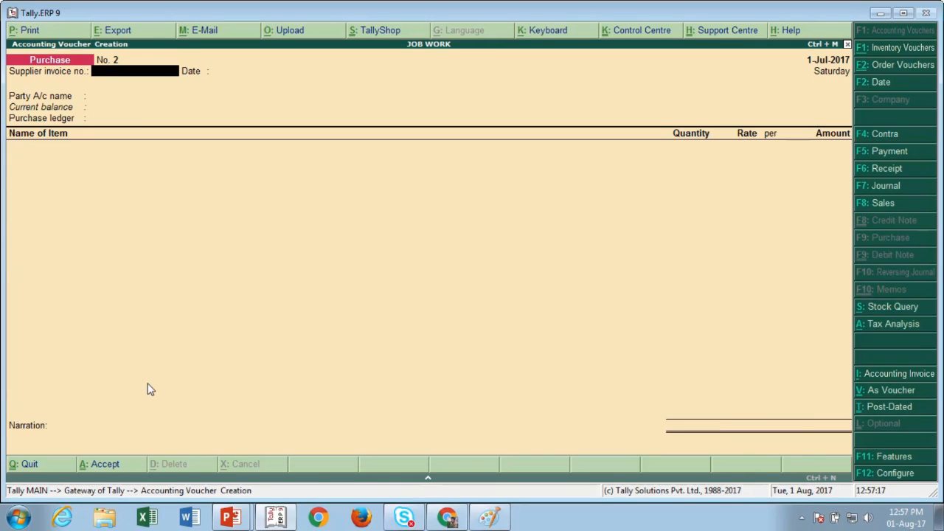
key("Escape")
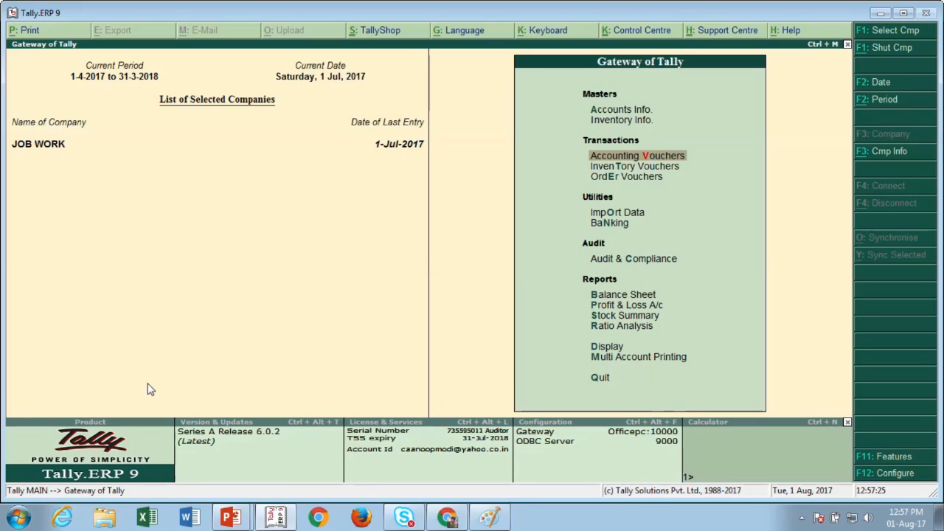
key("Down")
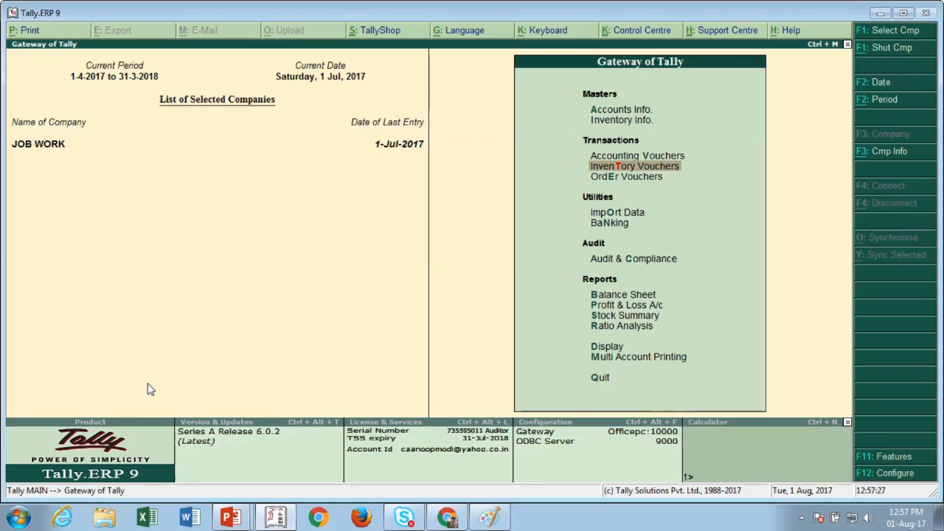
Open Order Vouchers and set voucher No. 1 to Job Work Out Order after trying Job Work In Order.
key("Down")
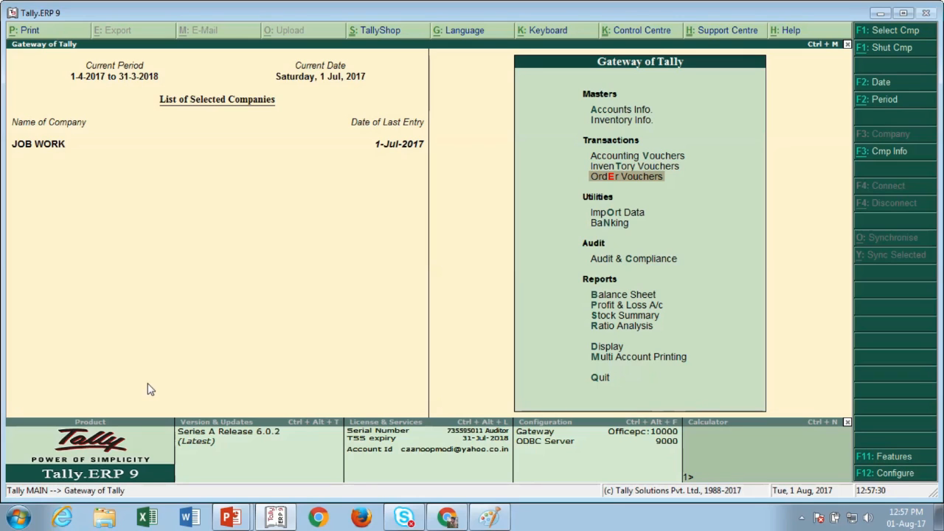
key("Return")
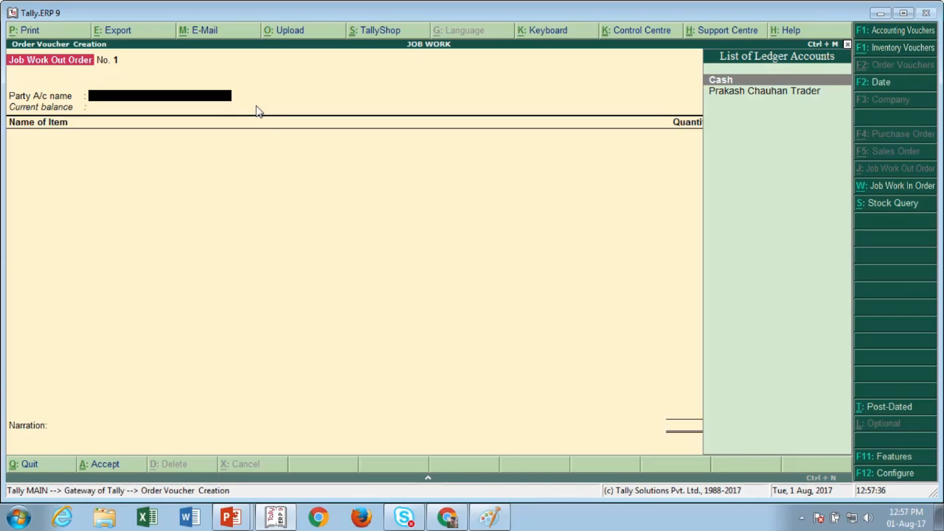
left_click(889, 190)
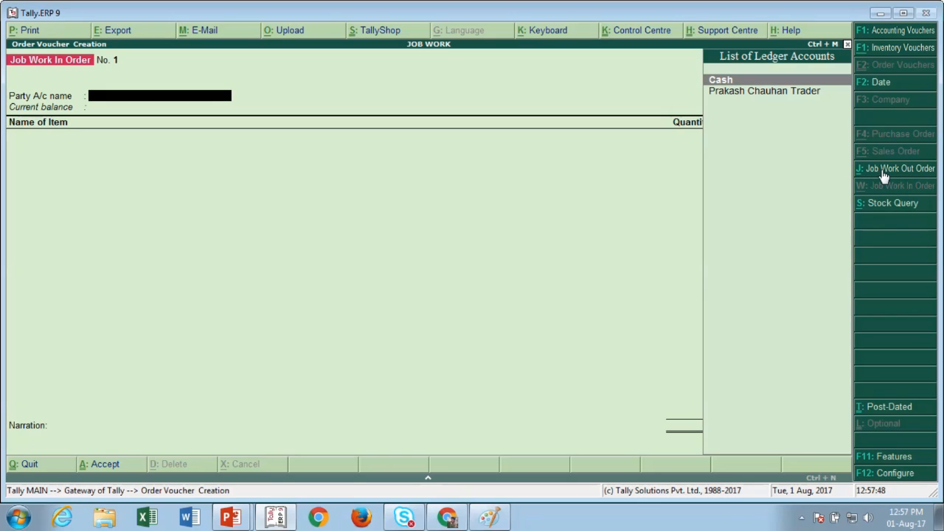
left_click(884, 174)
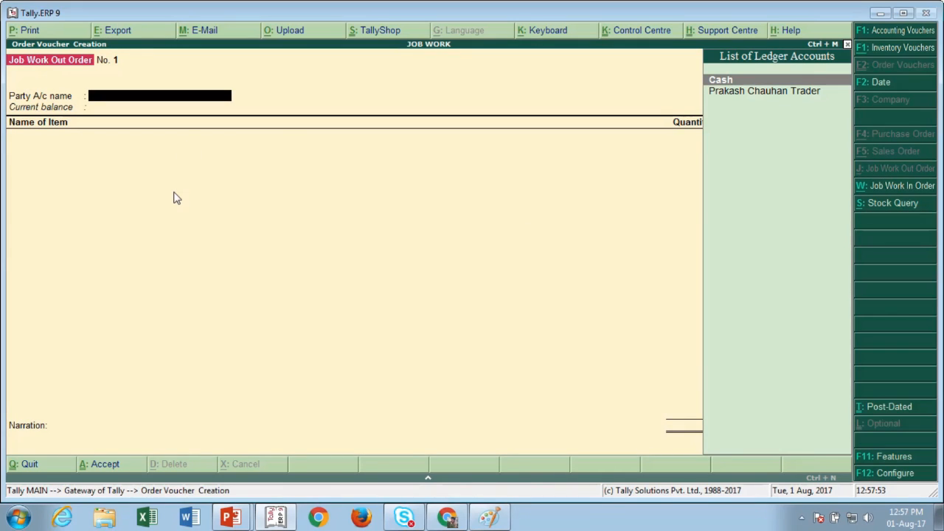
key("Down")
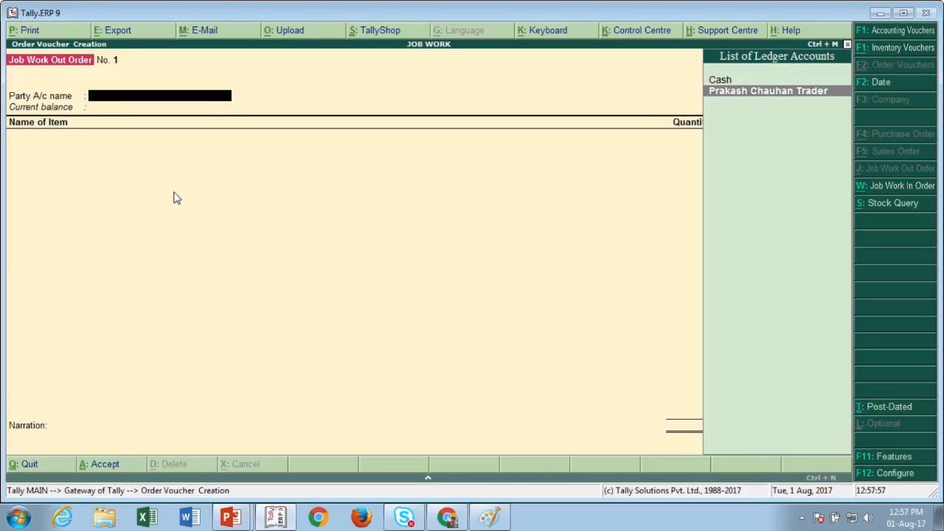
Create a new party ledger named M.K Job Worker under Sundry Debtors.
key("alt+c")
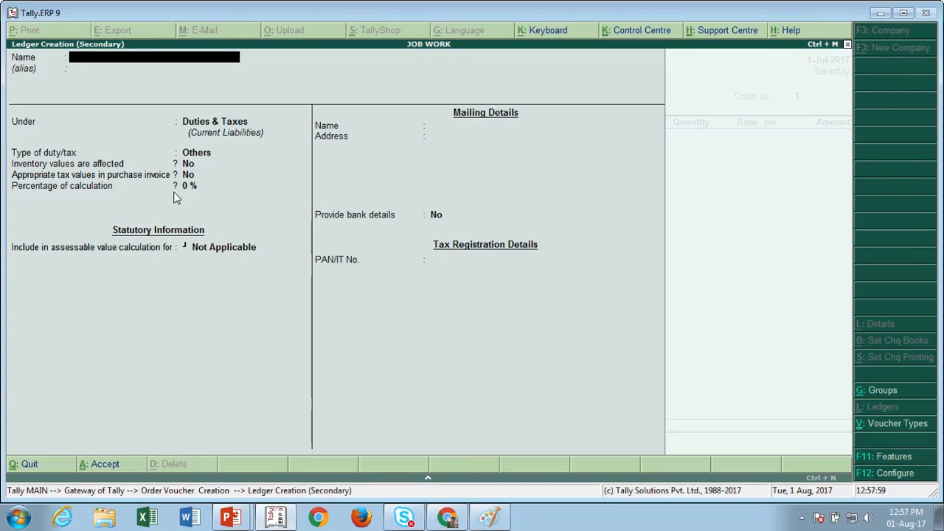
type("M.K Job Wor")
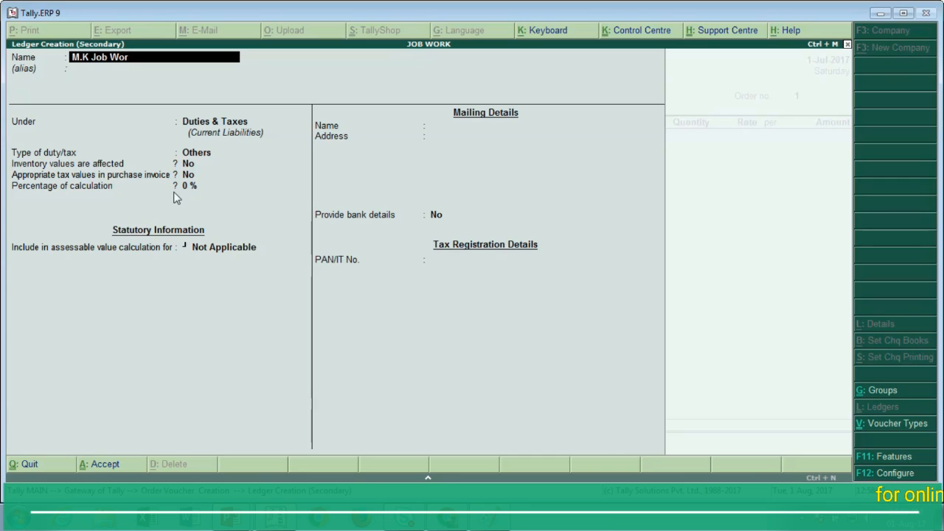
type("ker")
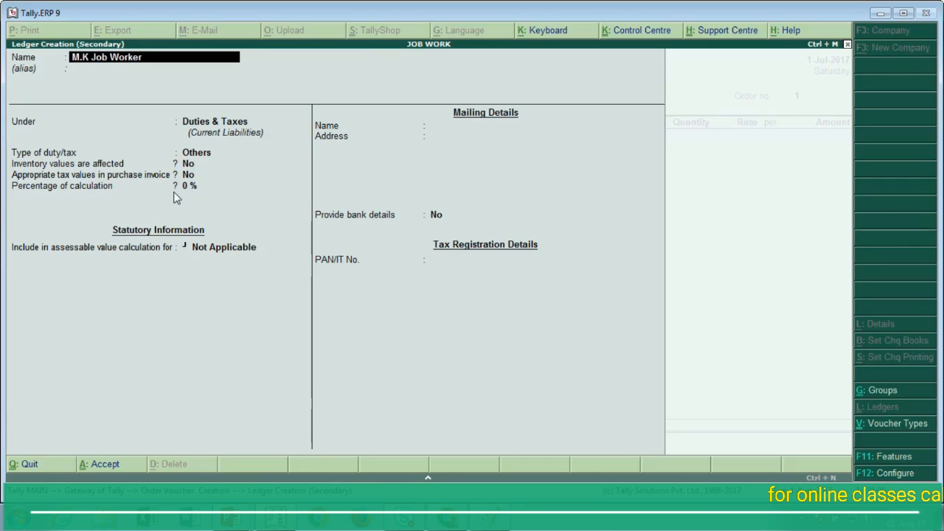
key("Return")
key("Return")
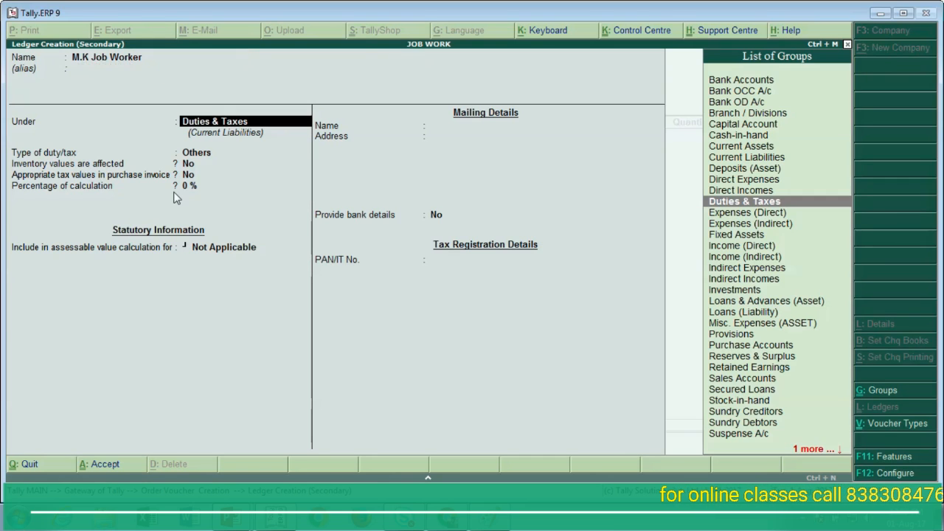
type("Sun")
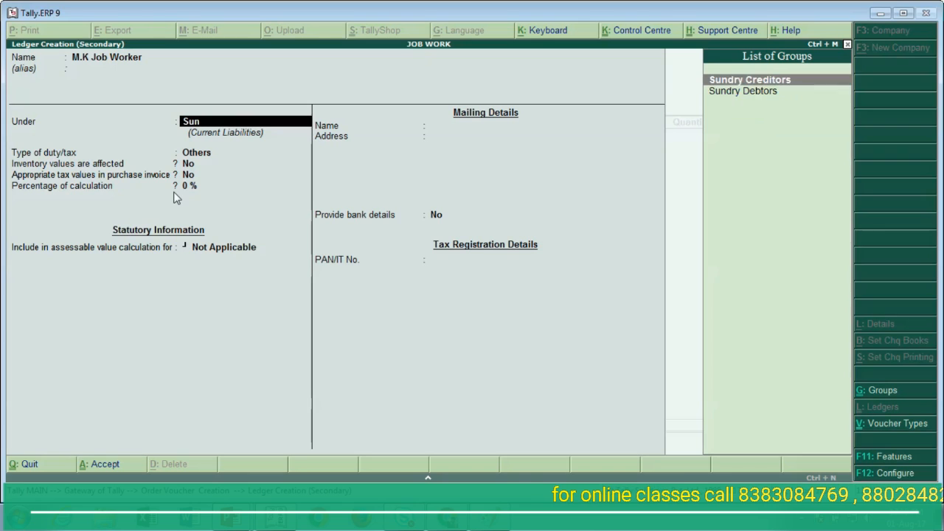
key("Down")
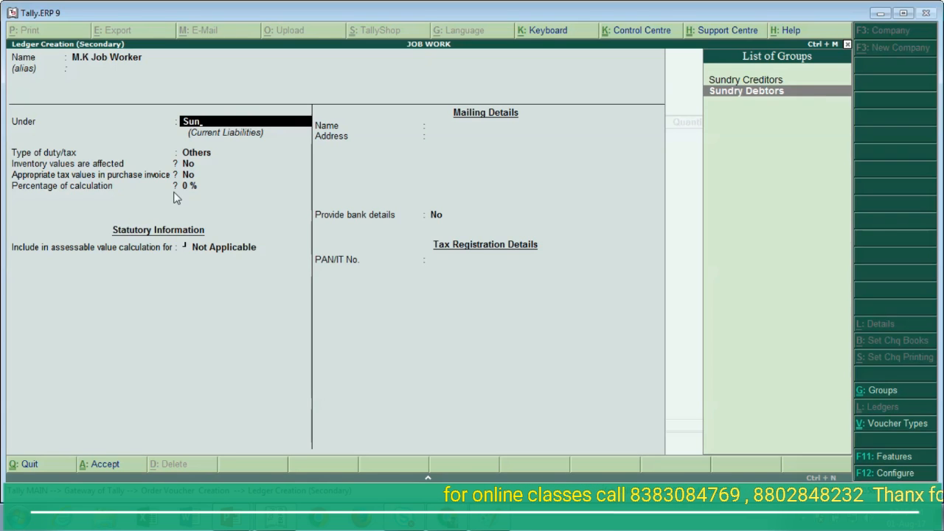
key("Return")
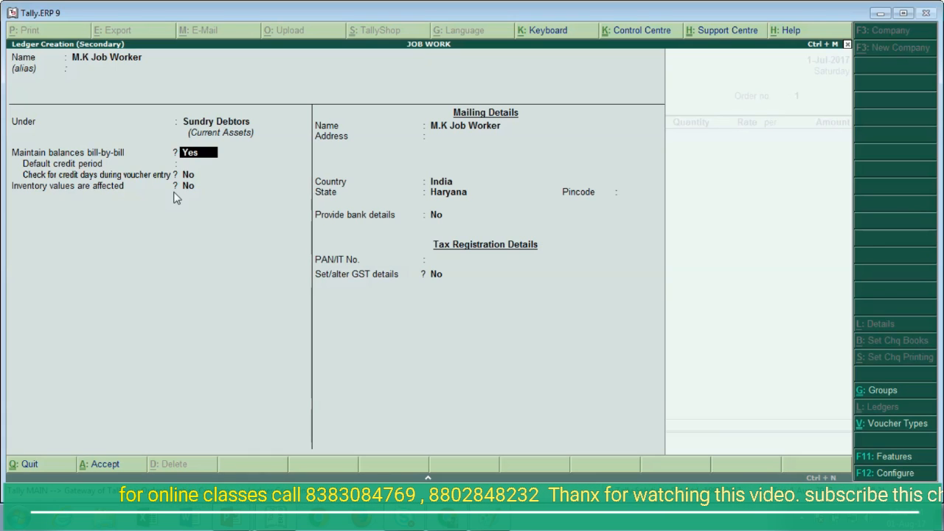
Keep bill-by-bill balances on Yes, set state Haryana and enter the pincode.
key("Return")
key("Return")
key("Return")
key("Return")
key("Return")
key("Return")
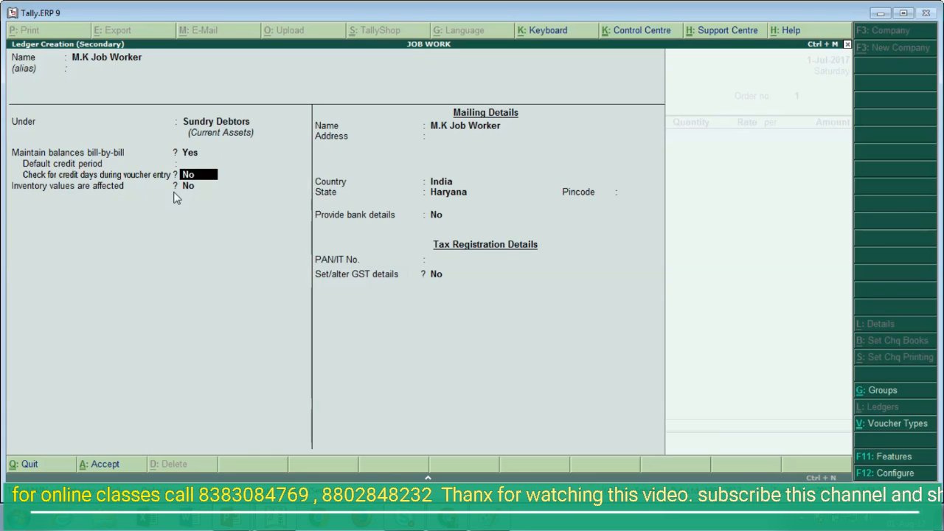
key("Return")
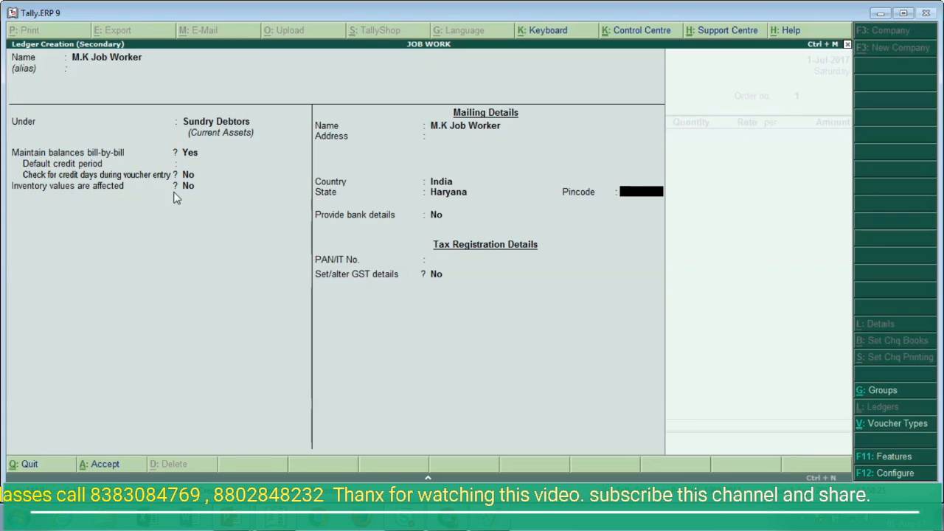
type("121001")
key("Return")
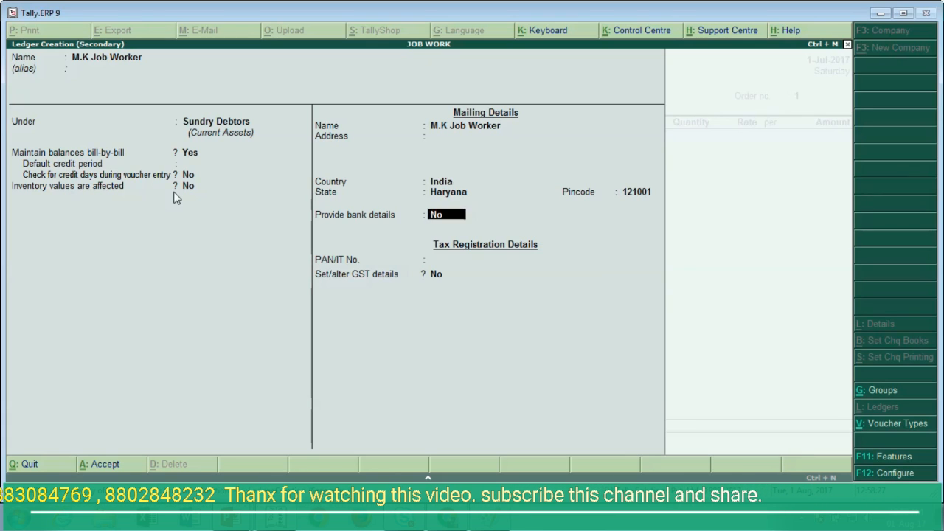
key("Return")
key("Return")
Turn on GST details for M.K Job Worker as Regular, enter its GSTIN, and save the ledger.
key("y")
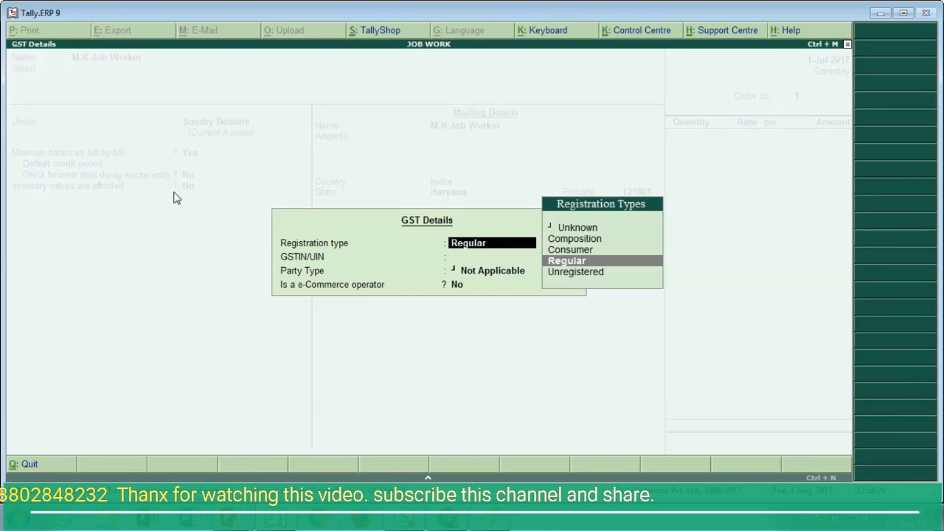
key("Return")
type("06")
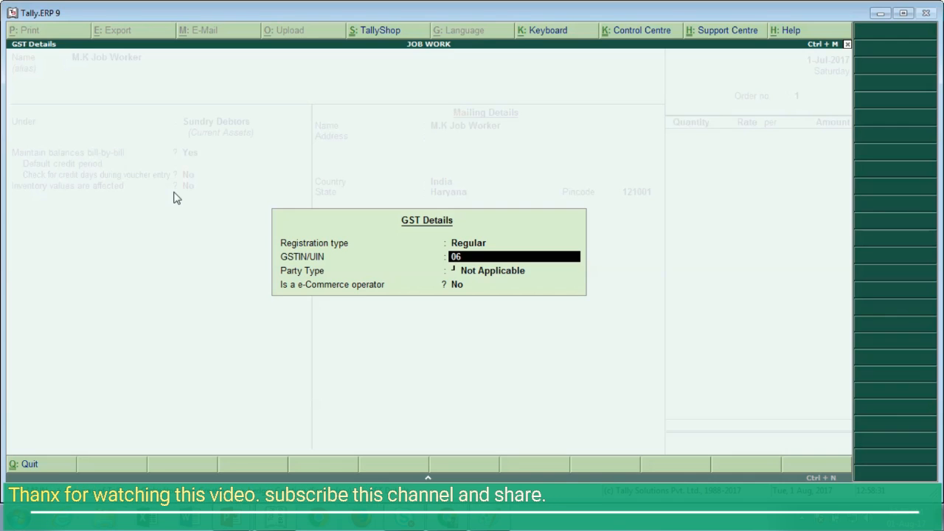
type("BGM")
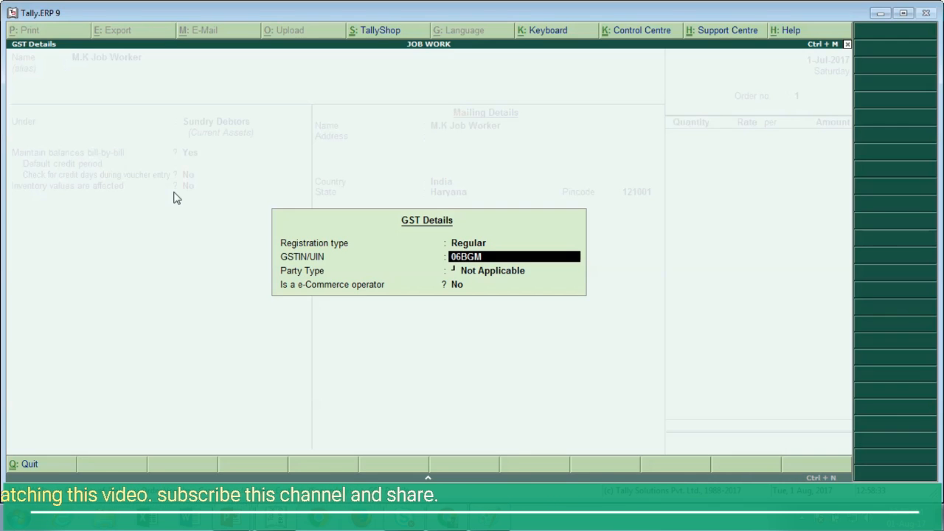
type("P")
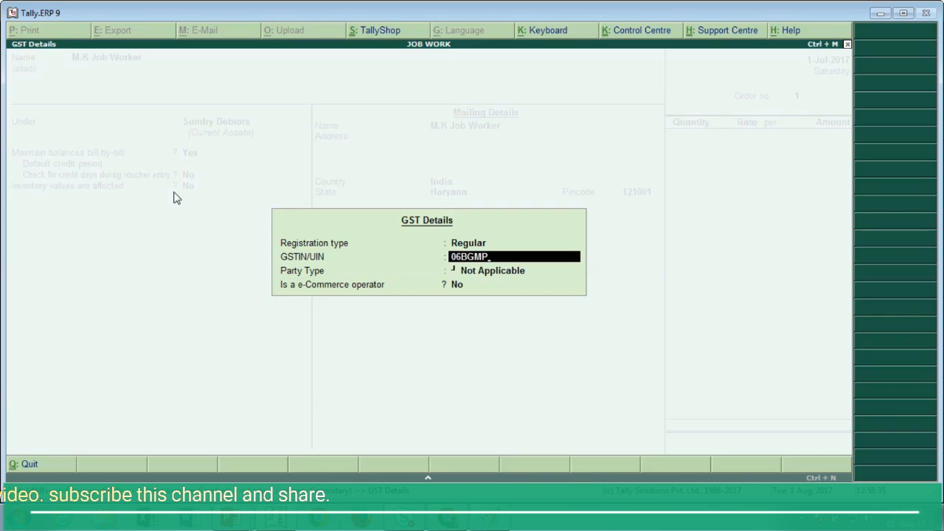
type("S1")
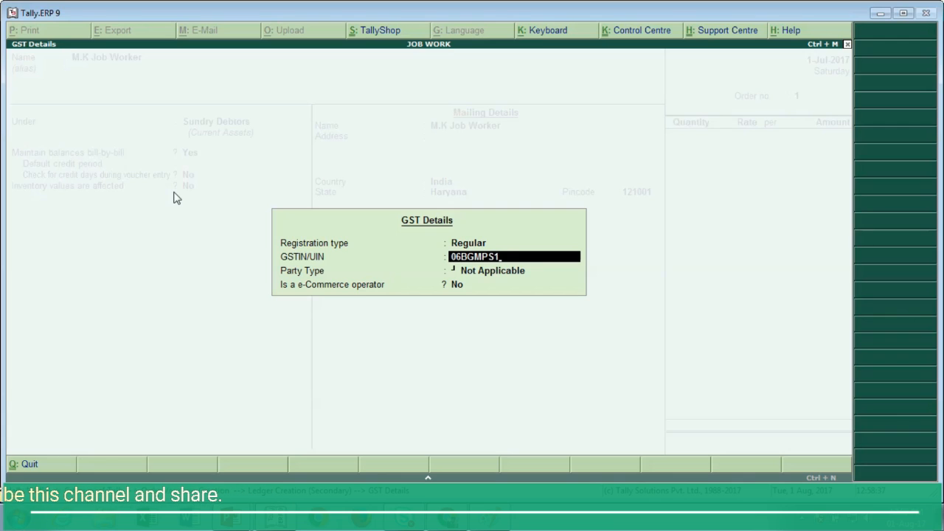
type("567")
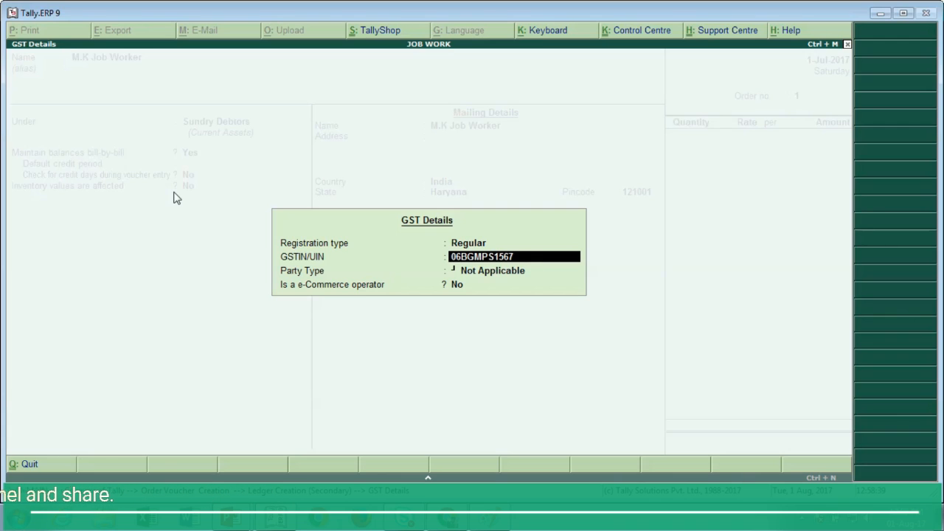
type("N1Z2")
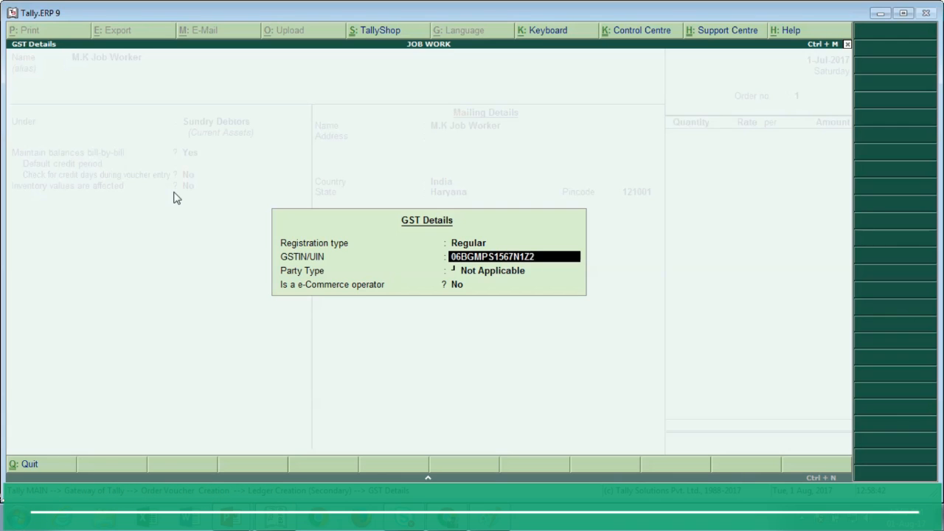
key("Return")
key("Return")
key("Return")
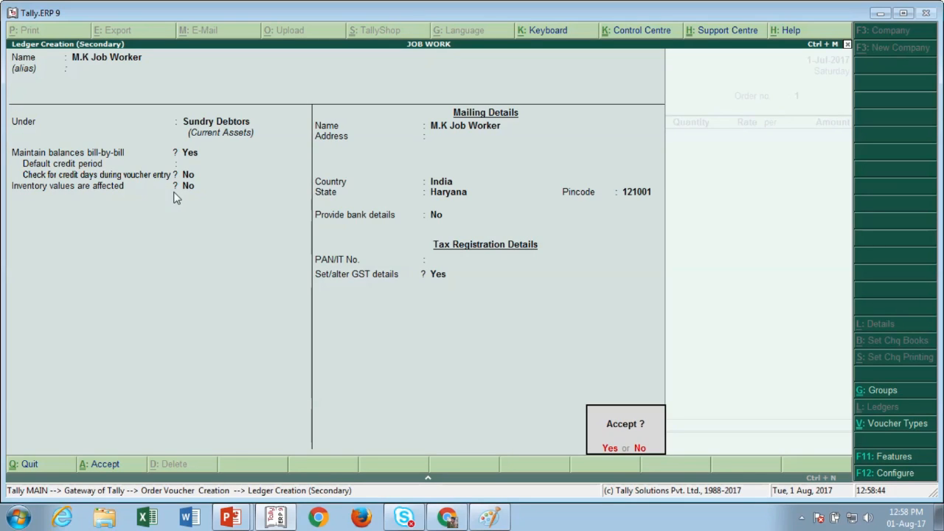
key("Return")
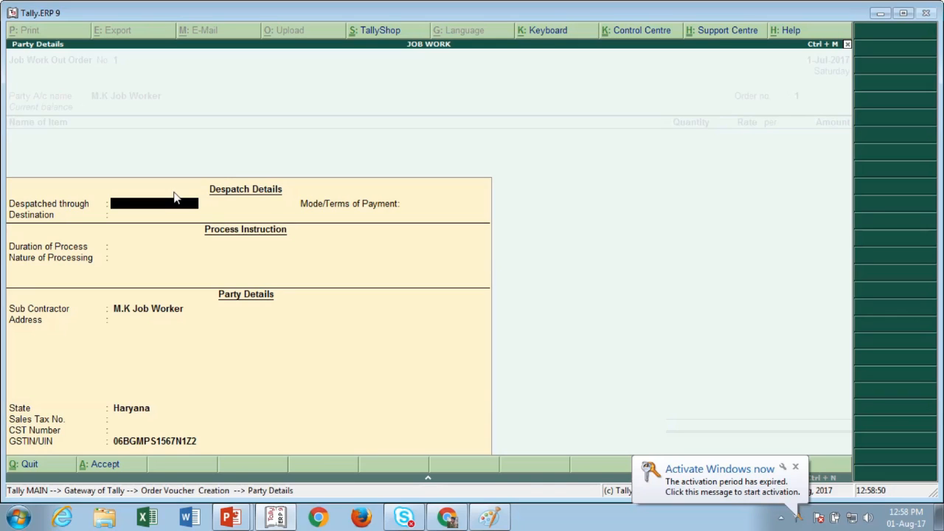
Fill party details with despatch through Transport, destination Fraidabad, payment terms 10, and accept them.
type("Tran")
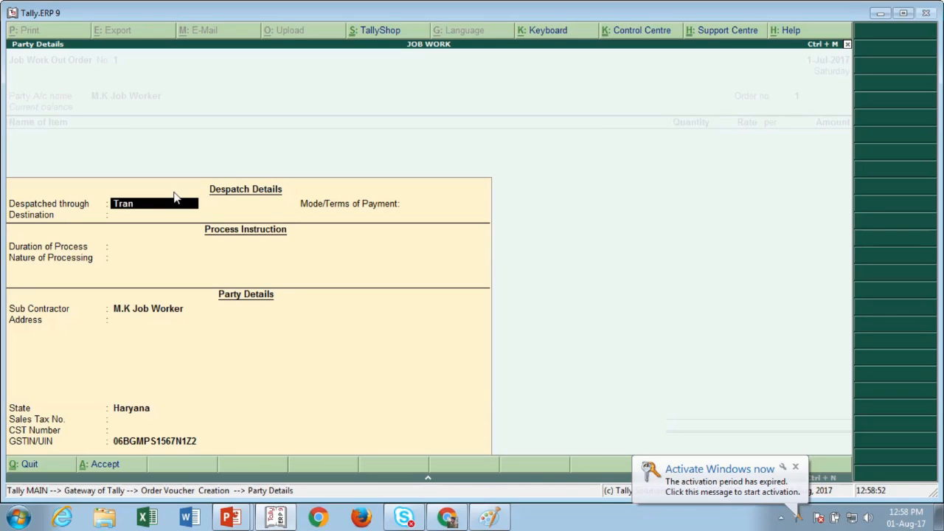
type("sport")
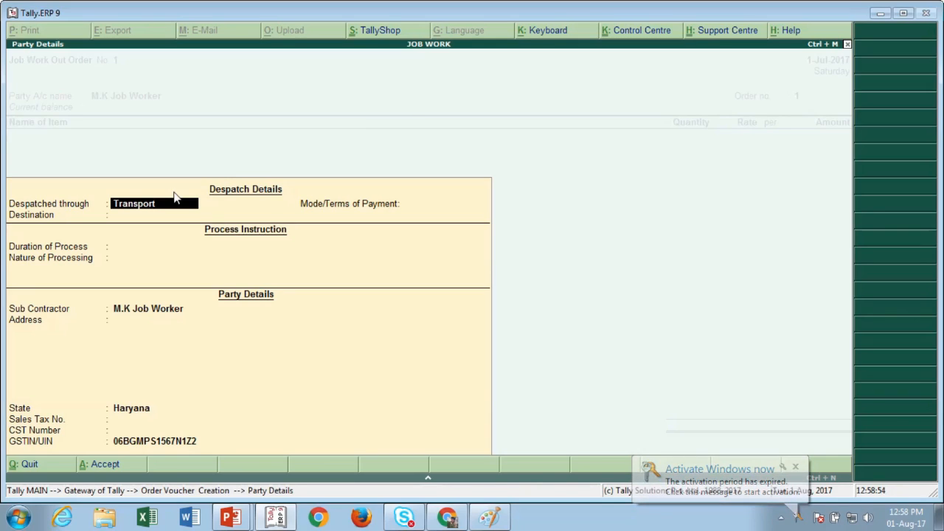
key("Return")
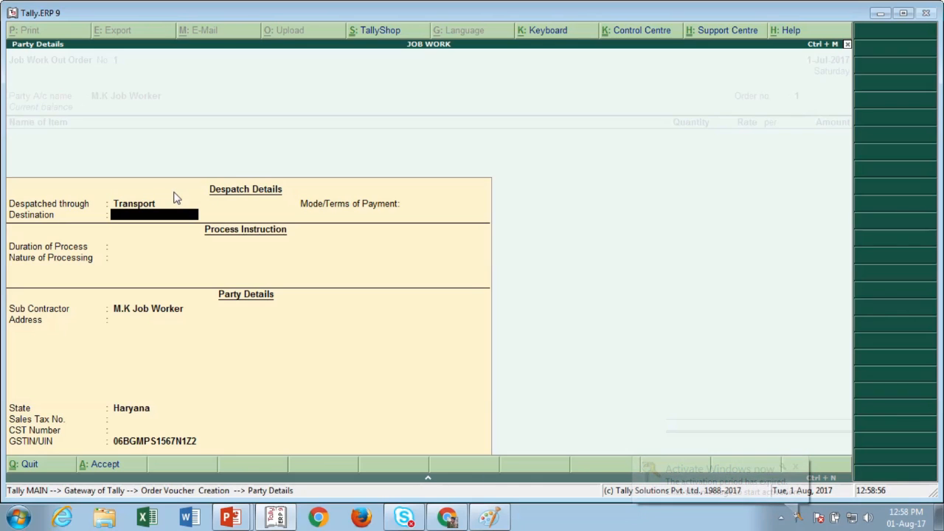
type("Frai")
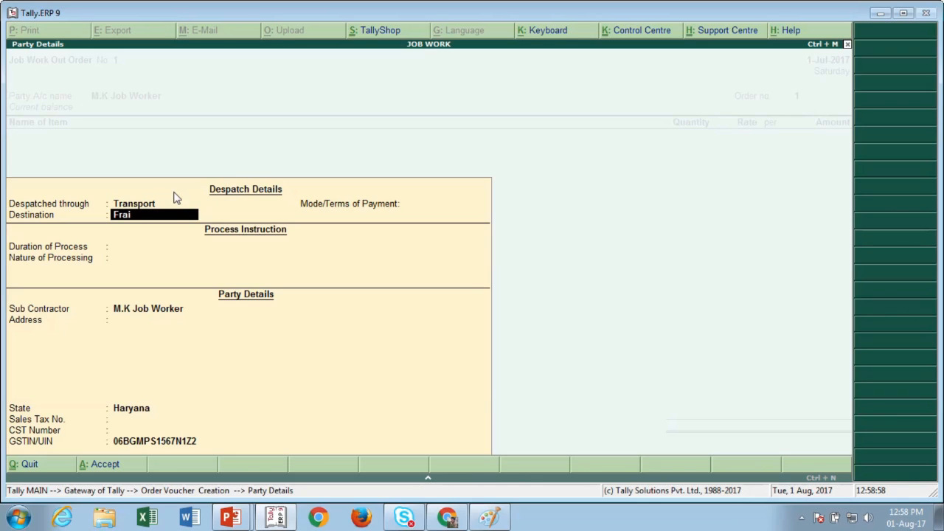
type("dabad")
key("Return")
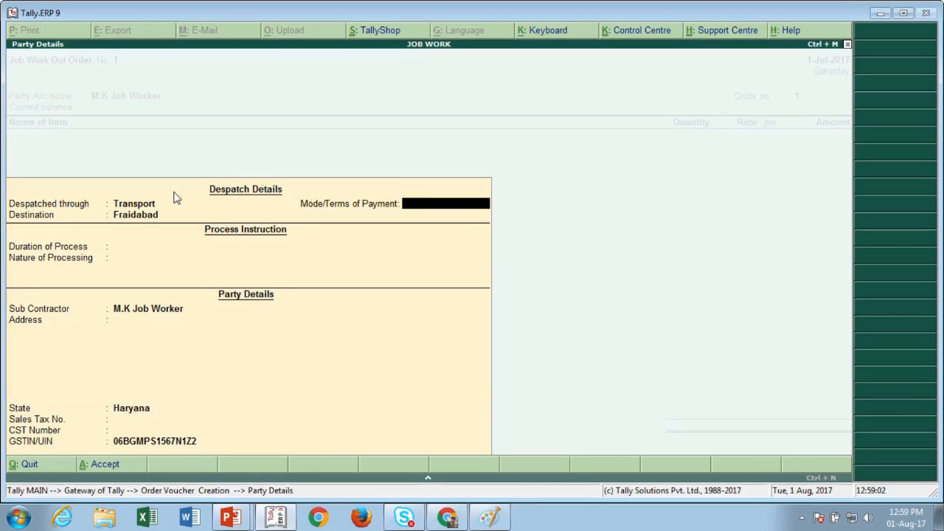
type("10")
key("Return")
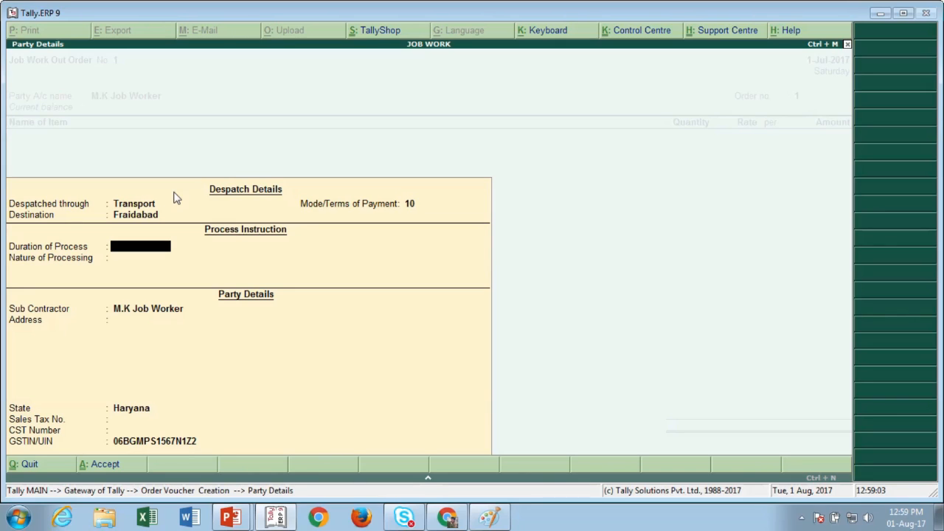
key("Return")
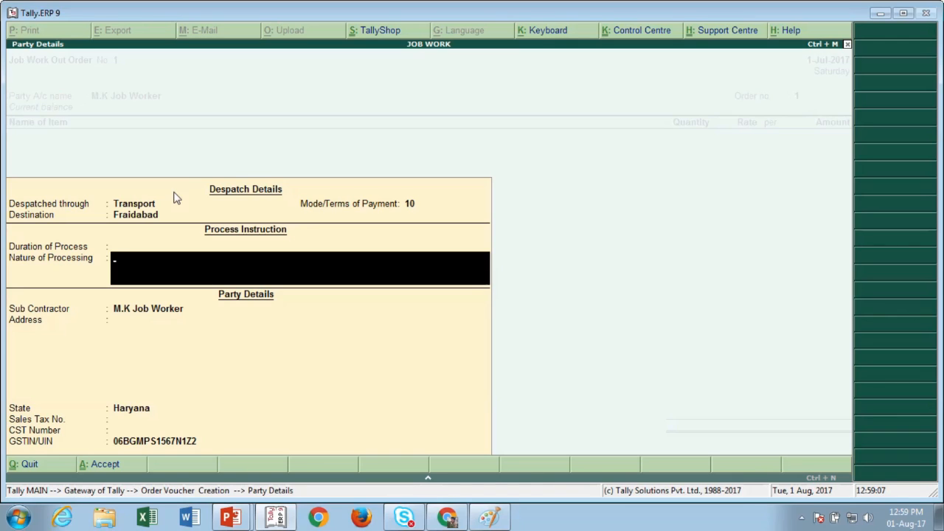
key("Return")
key("Return")
key("Return")
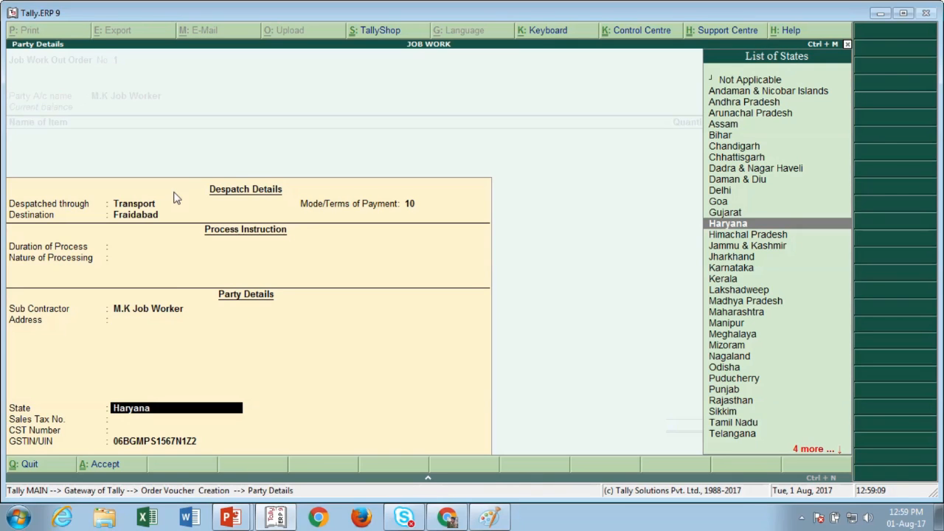
key("ctrl+a")
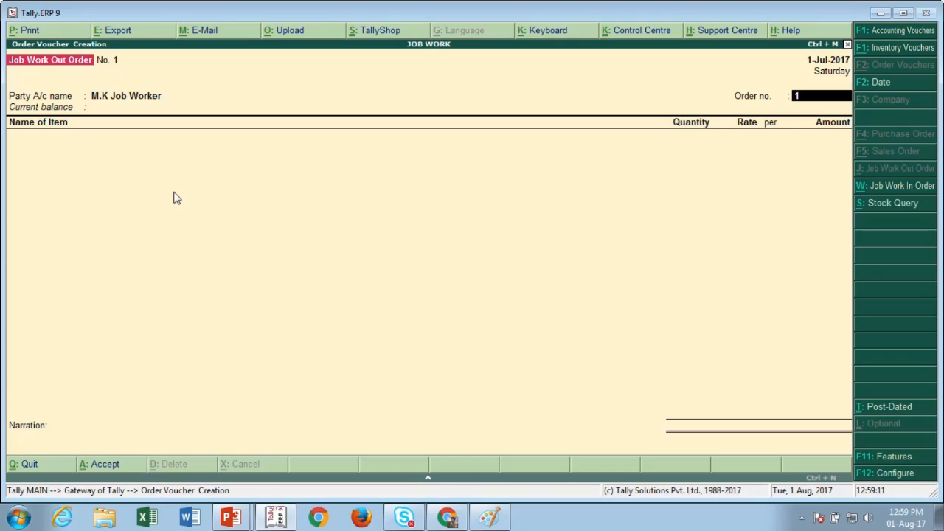
Enter order number Job/001 and choose Computer as the ordered item.
type("Job/001")
key("Return")
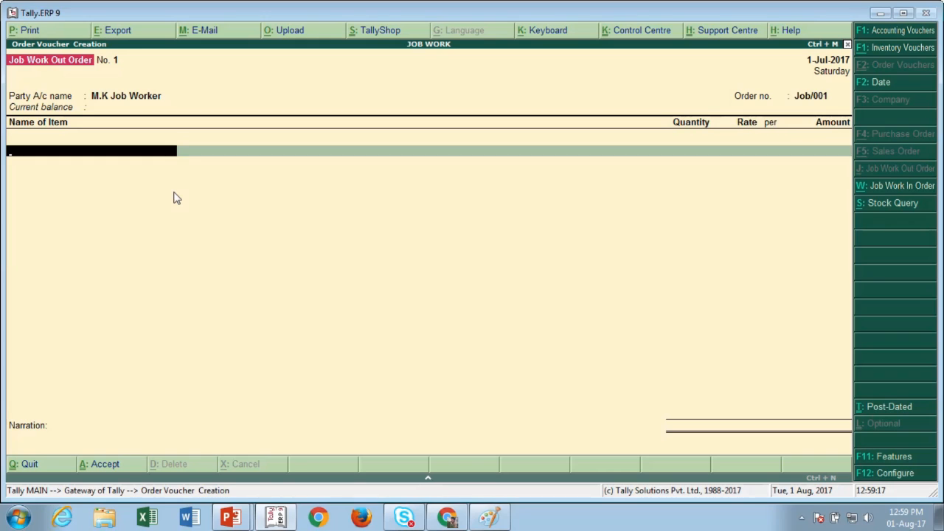
type("Co")
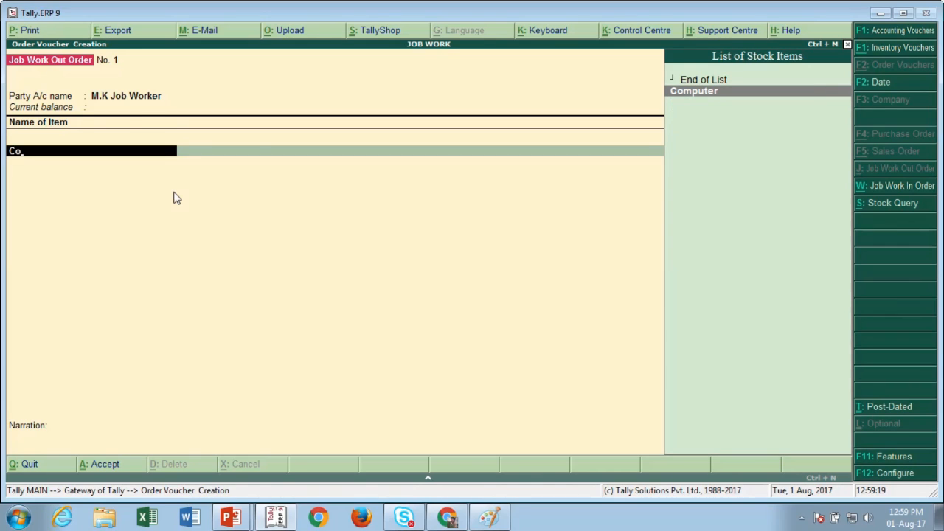
key("Return")
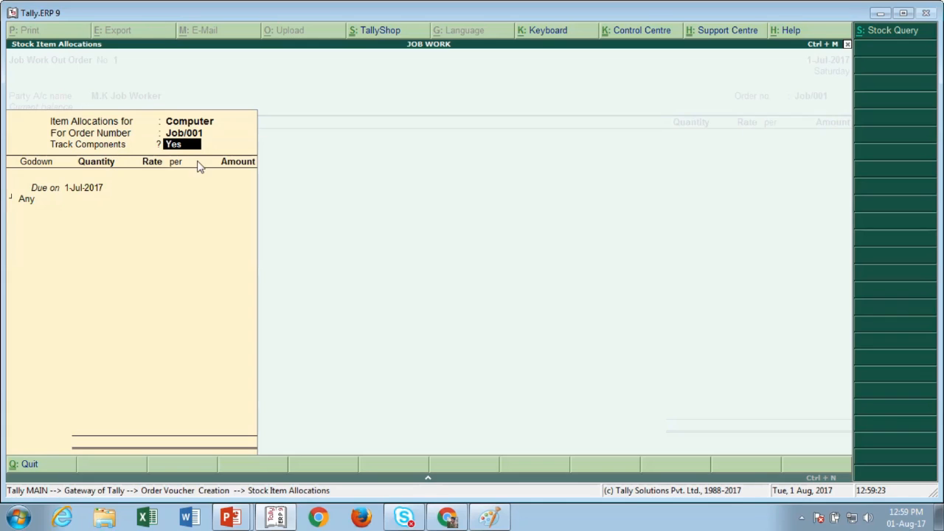
Keep Track Components Yes and the 1-Jul-2017 due date, then list godowns starting with J.
key("Return")
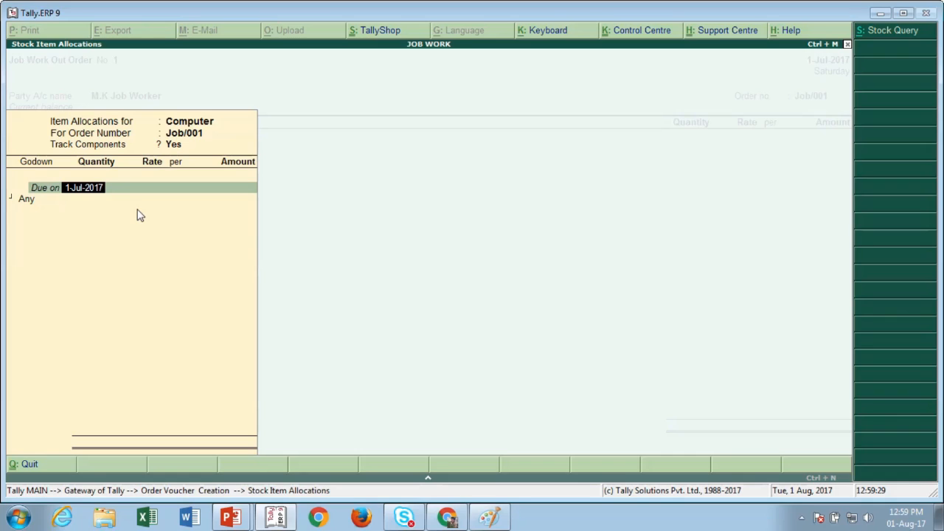
key("Return")
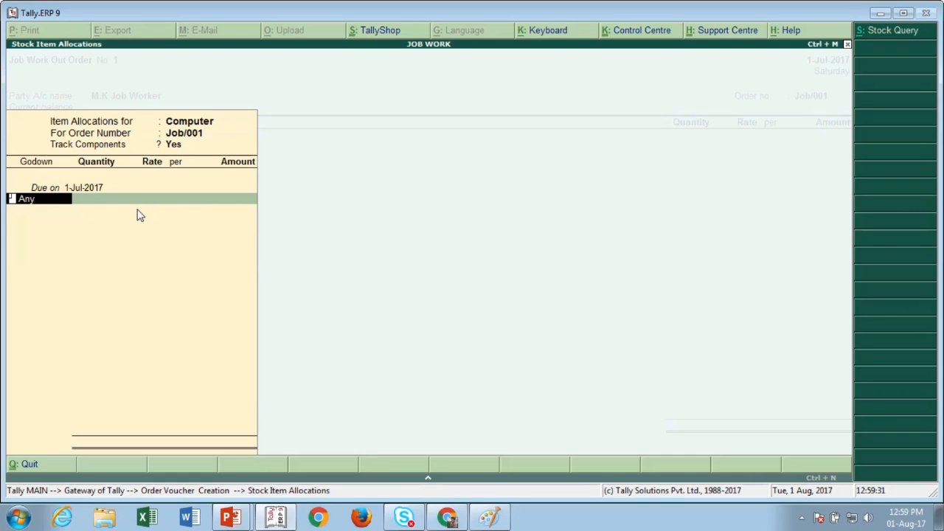
type("Jo")
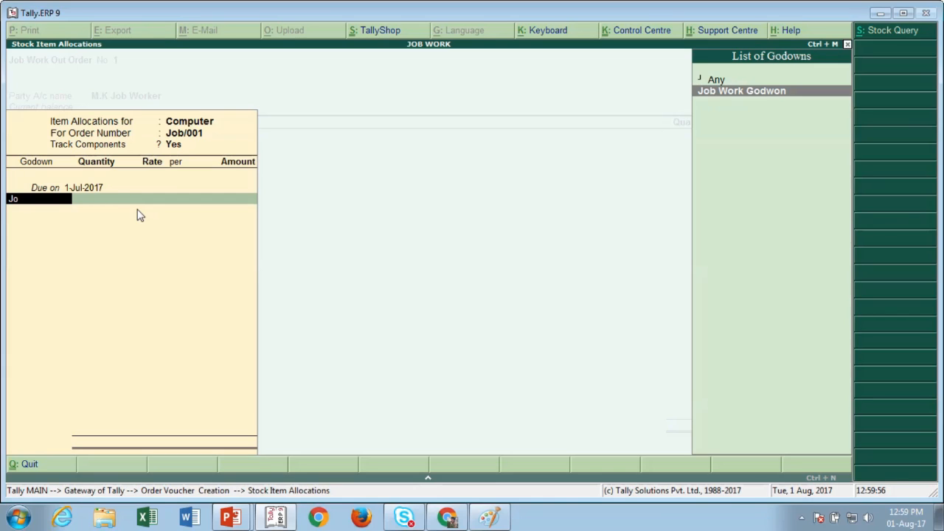
Allocate 5 pcs of Computer to Job Work Godwon and bring up its component allocation.
key("Return")
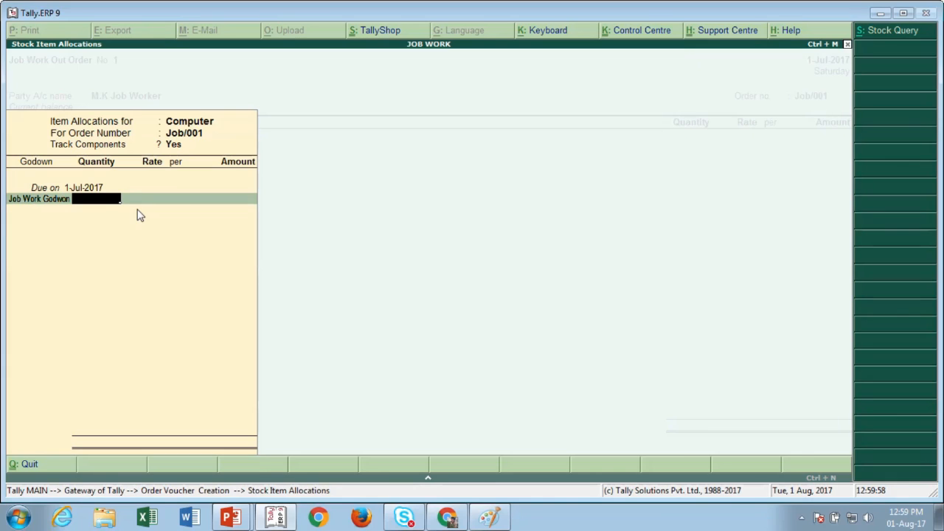
type("5")
key("Return")
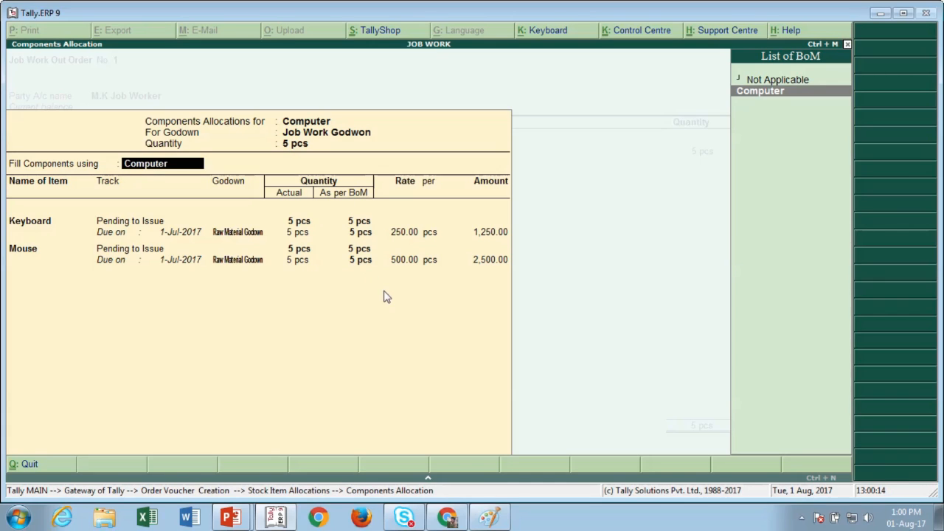
Fill components from the Computer BoM, accepting the Keyboard and Mouse lines.
key("Return")
key("Return")
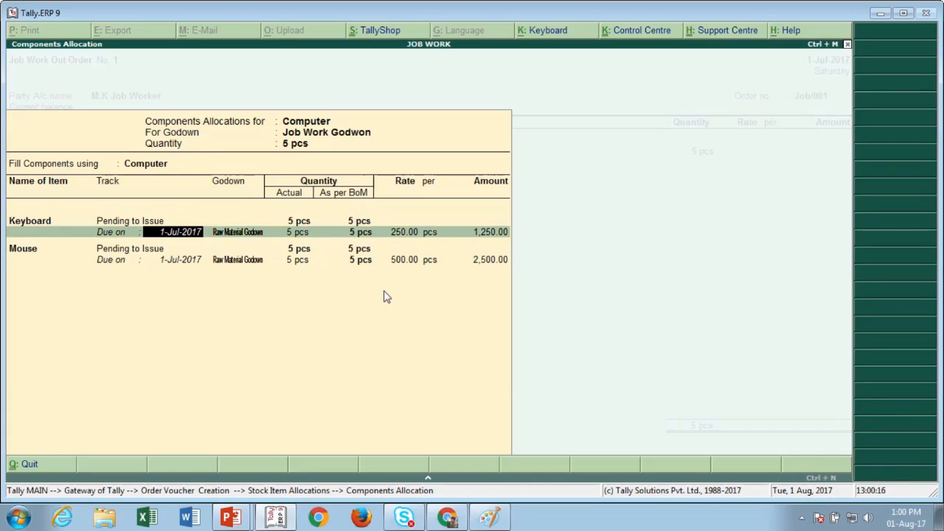
key("Return")
key("Return")
key("Return")
key("Return")
key("Return")
key("Return")
key("Return")
key("Return")
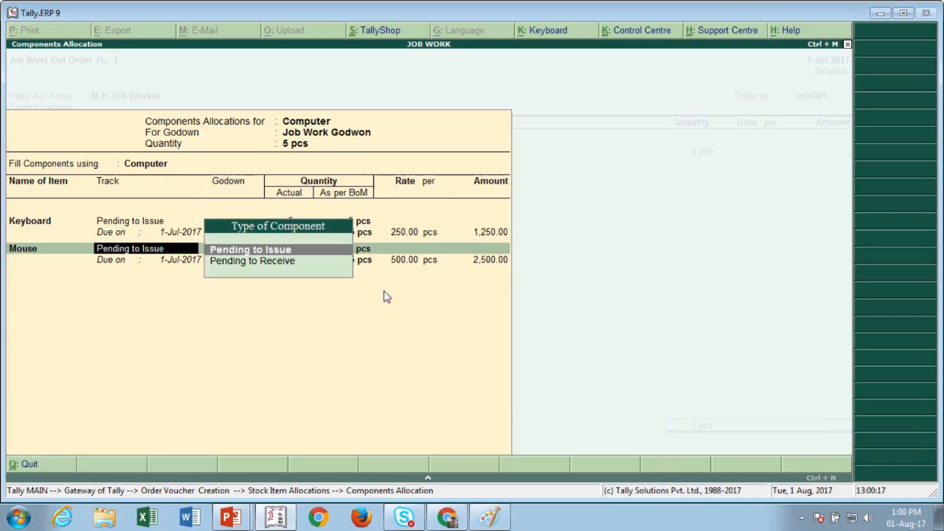
key("Return")
key("Return")
key("Return")
key("Return")
key("Return")
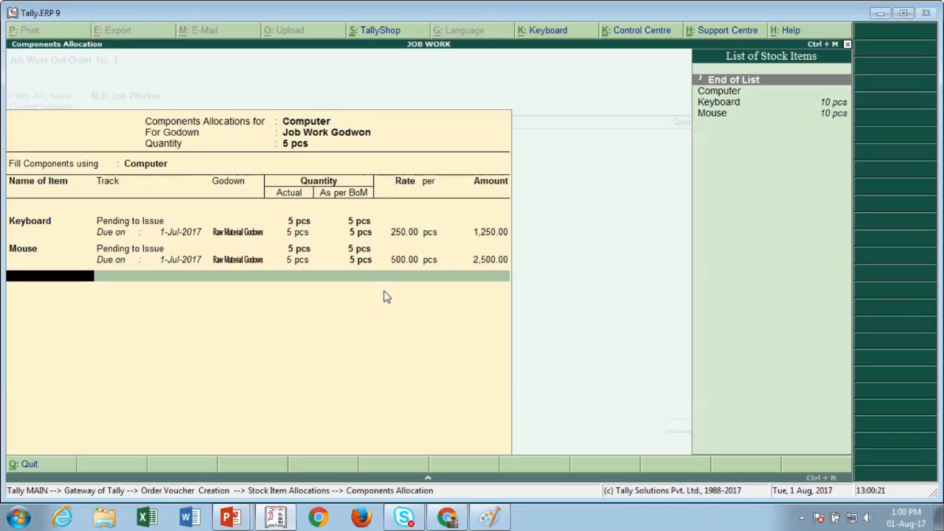
key("Return")
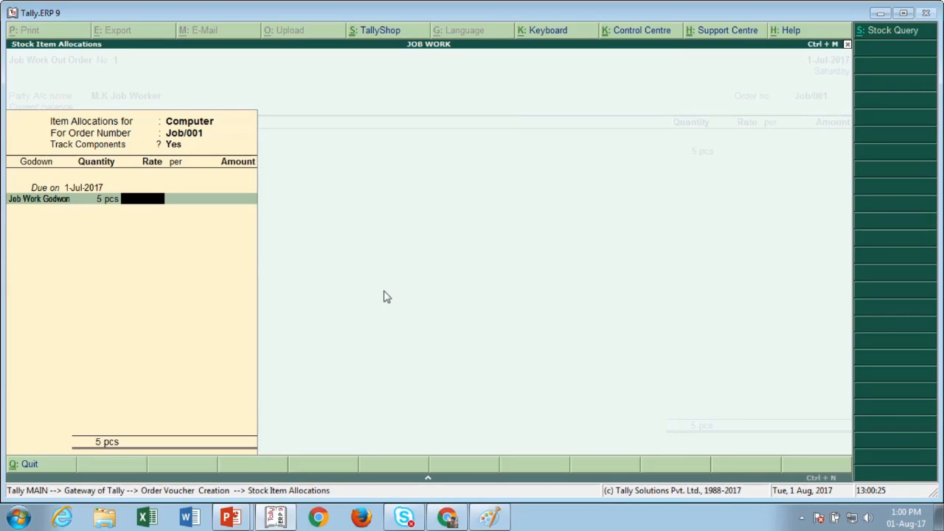
Price the Computer line at 10,000.00 per pcs for a 50,000.00 amount.
type("10")
key("Return")
key("Return")
key("BackSpace")
type("10,0")
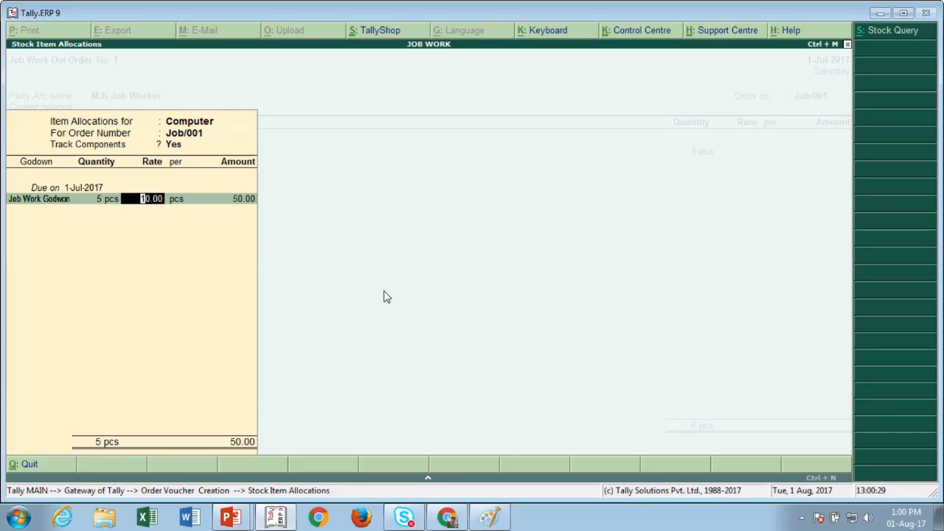
type("00")
key("Return")
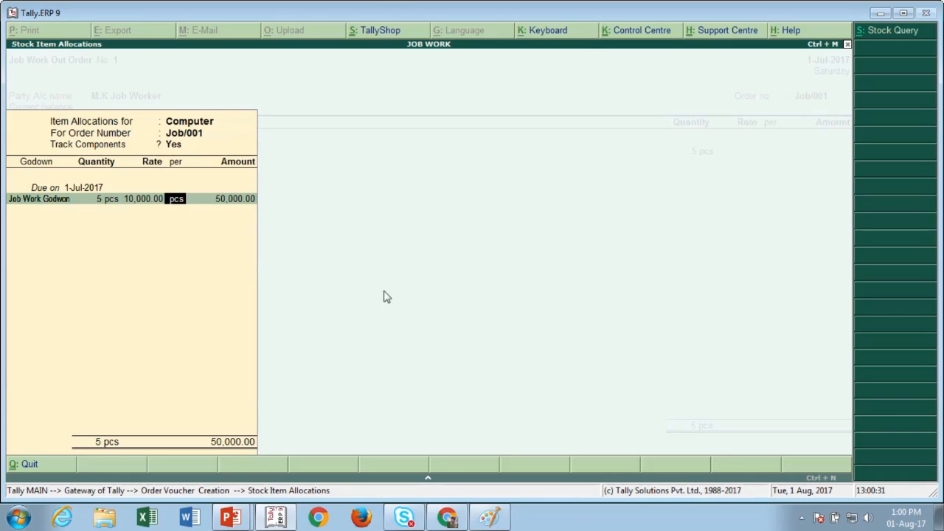
left_click(375, 25)
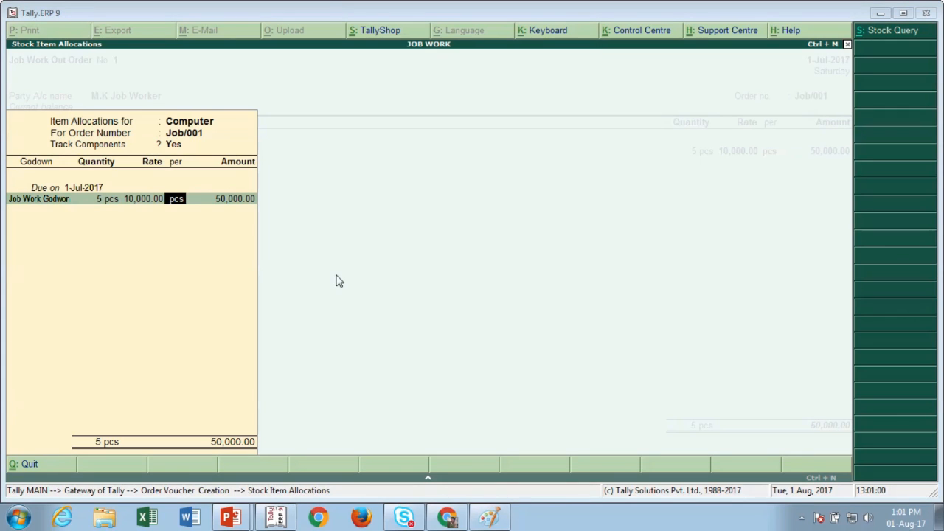
key("Return")
key("Return")
key("Return")
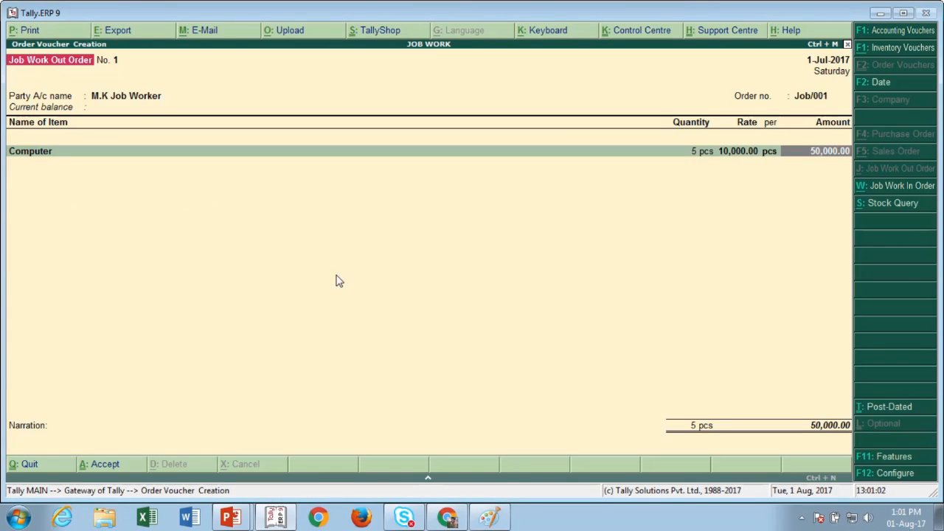
Accept Job Work Out Order No. 1 for 5 Computers, then quit the blank order to the Gateway.
key("Return")
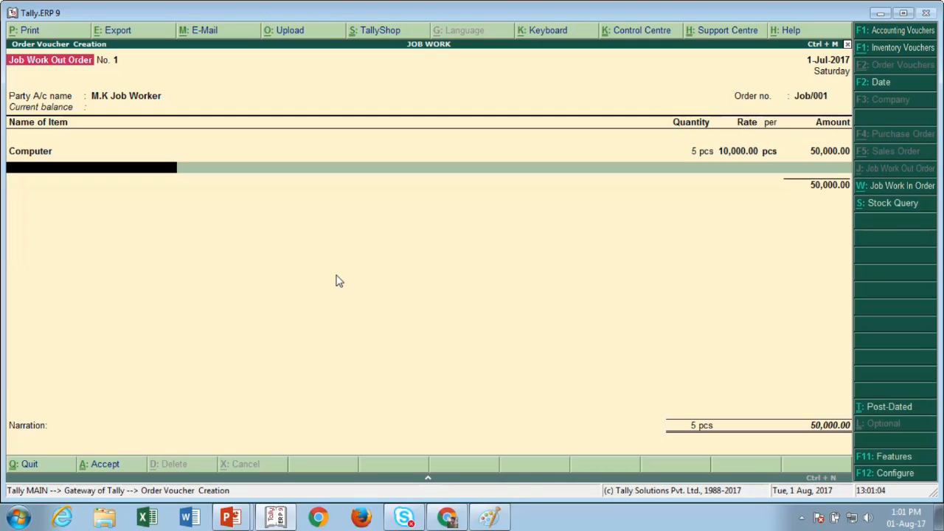
key("Return")
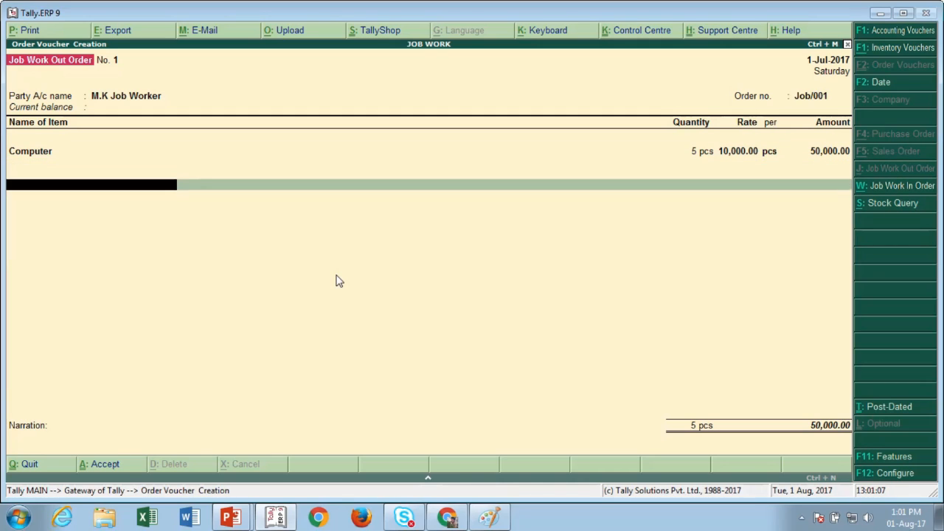
key("Return")
key("Return")
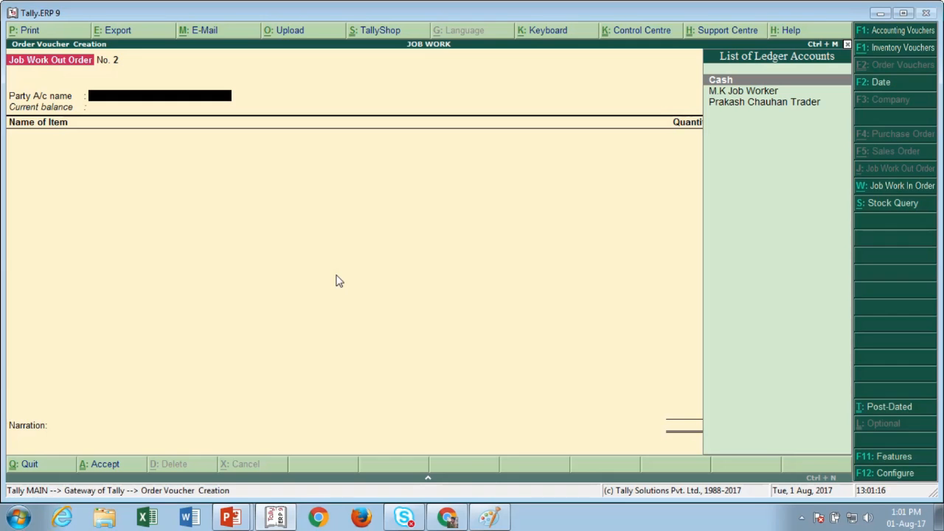
key("Escape")
key("y")
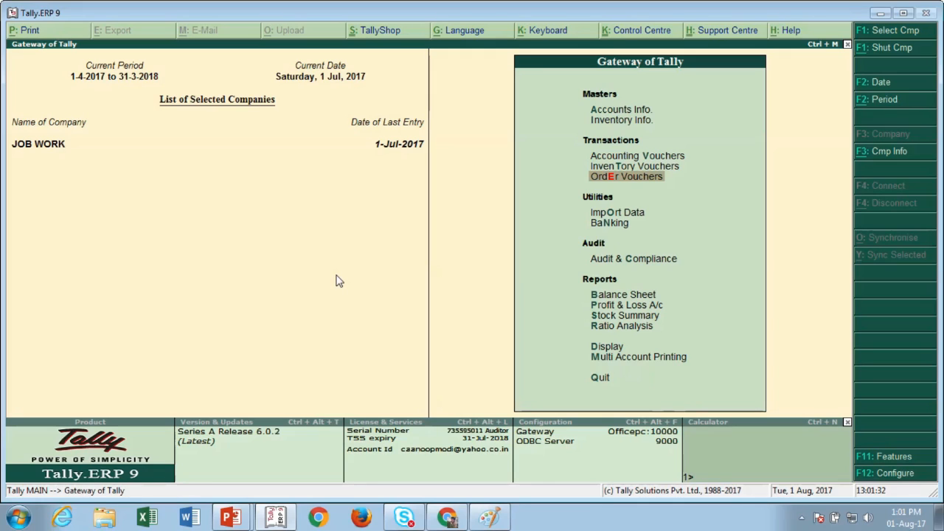
key("Up")
key("Up")
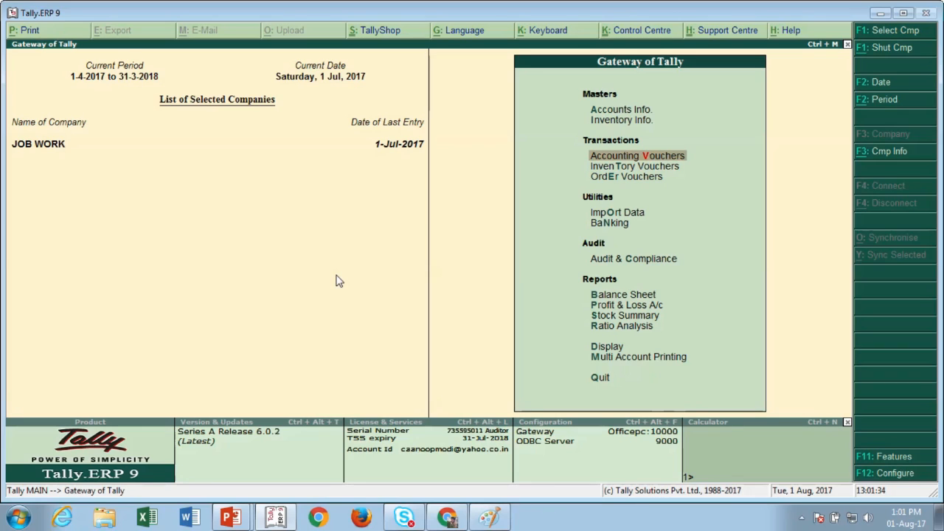
key("Return")
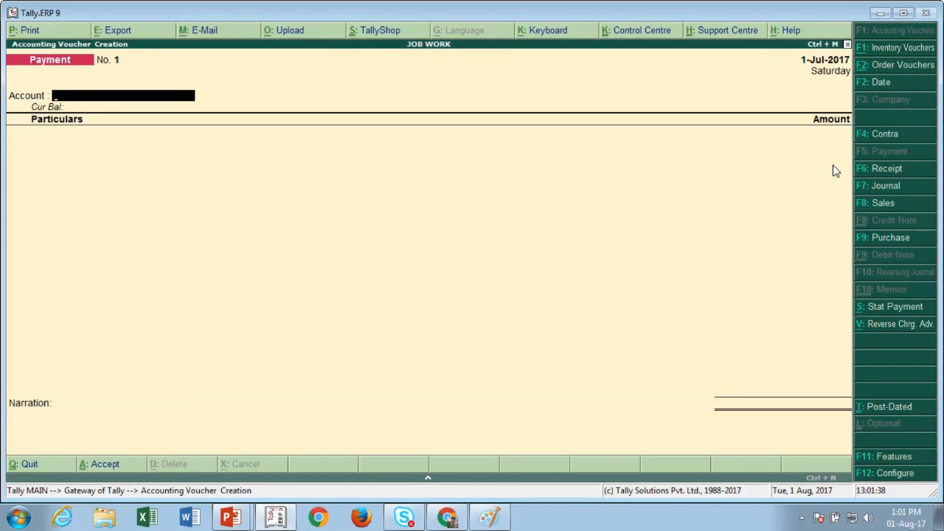
left_click(885, 66)
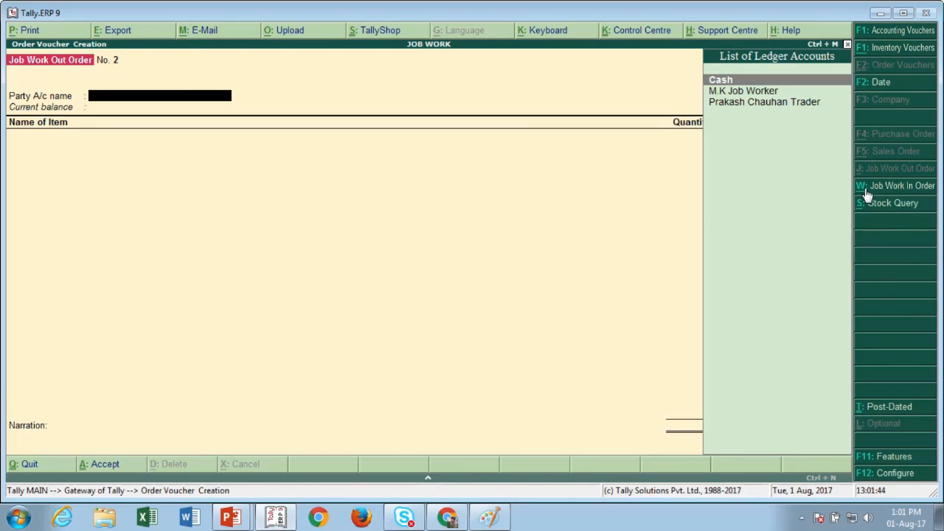
mouse_move(494, 8)
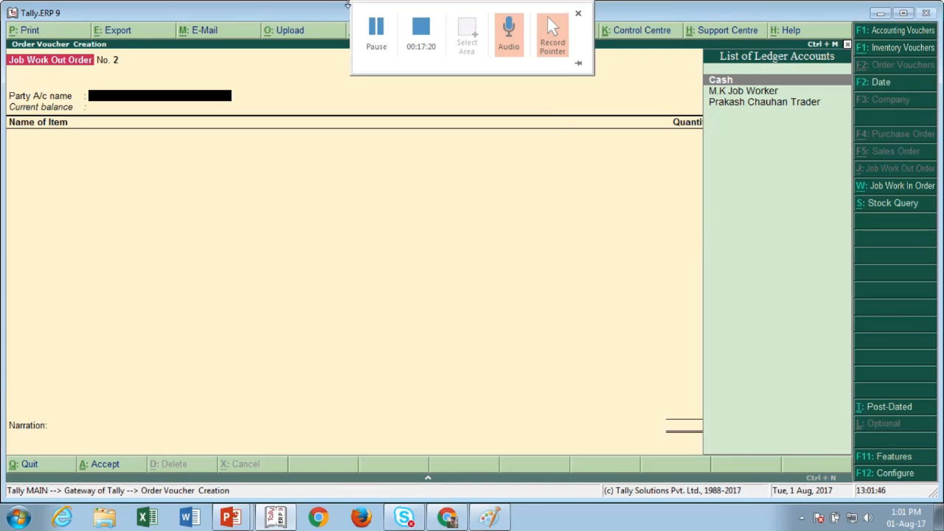
left_click(373, 33)
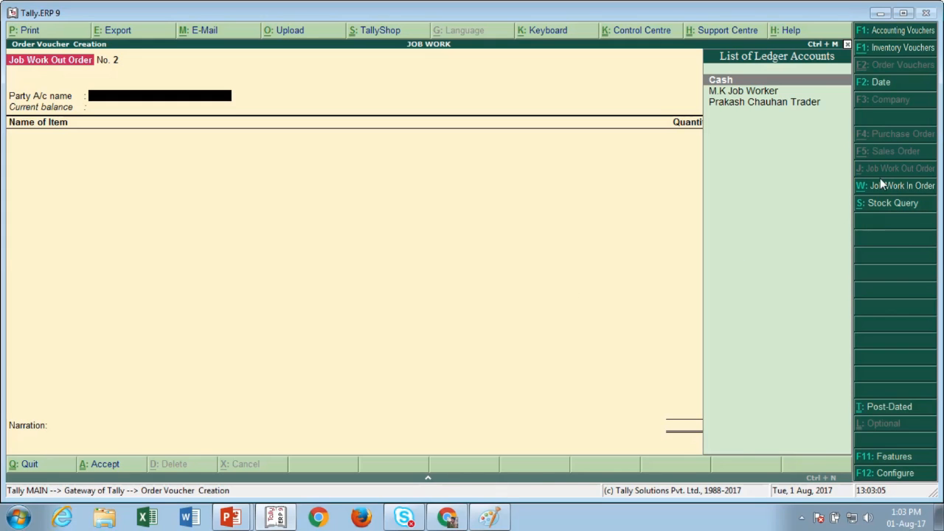
key("Escape")
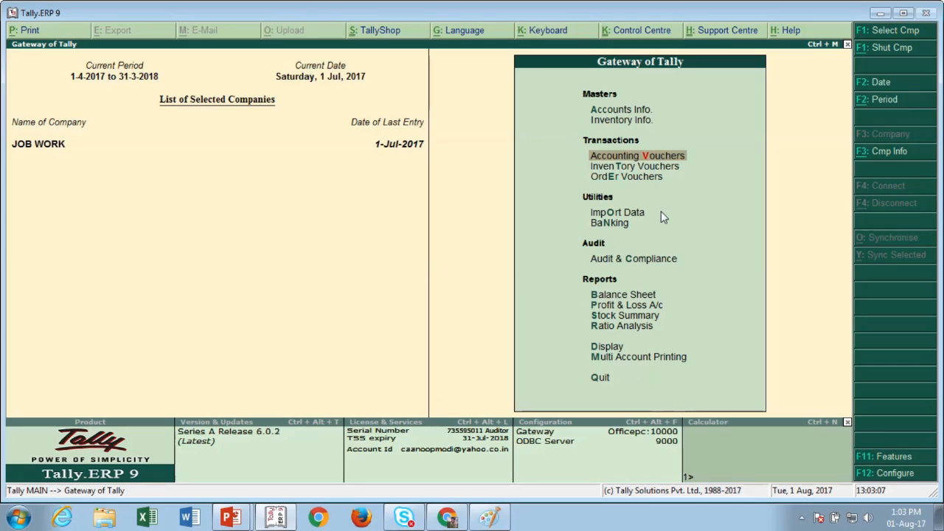
key("Down")
key("Down")
key("Return")
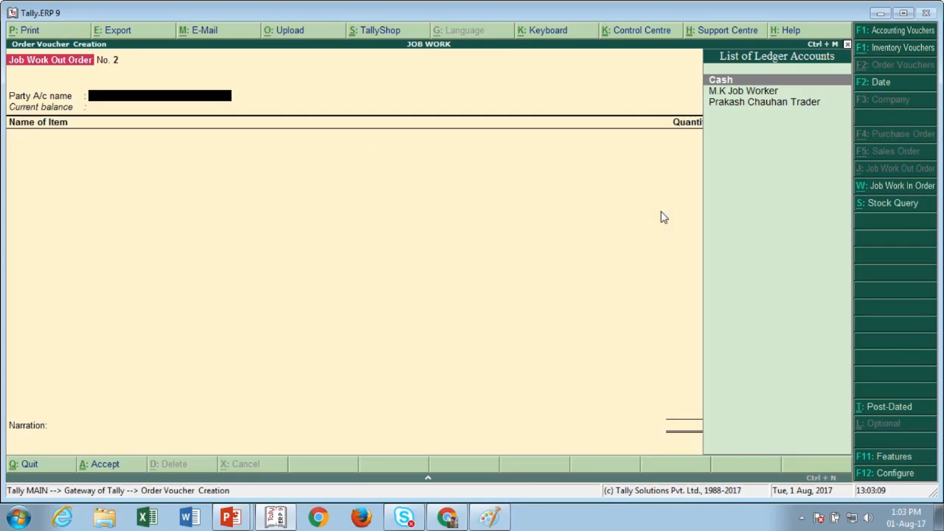
key("Escape")
key("Return")
key("Up")
key("Up")
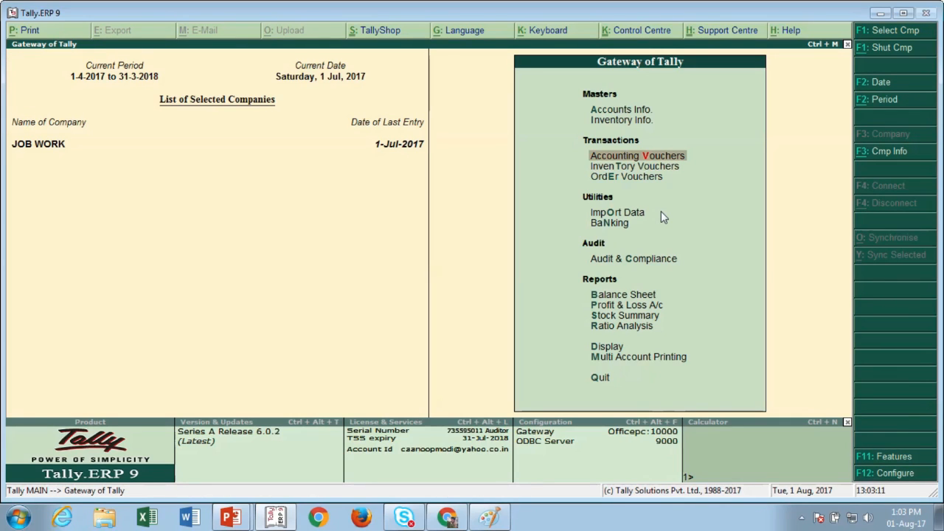
key("Return")
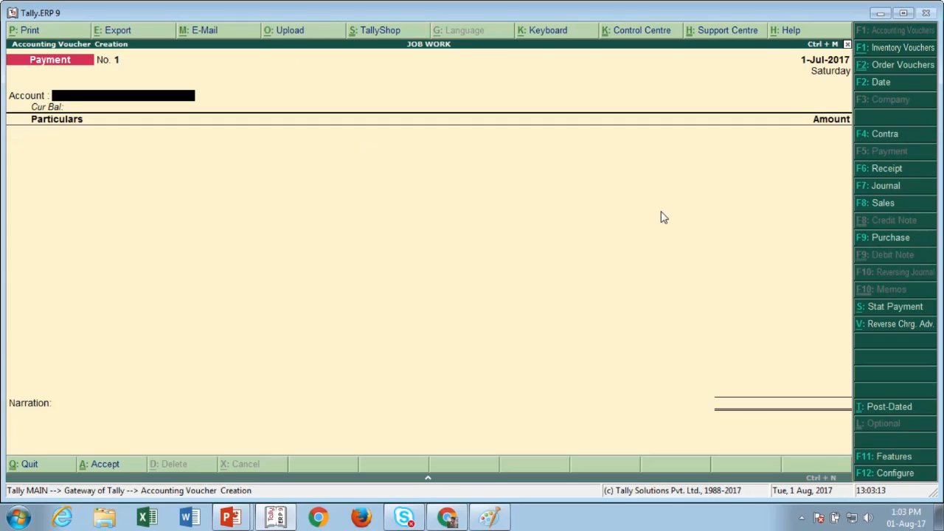
key("Escape")
key("Return")
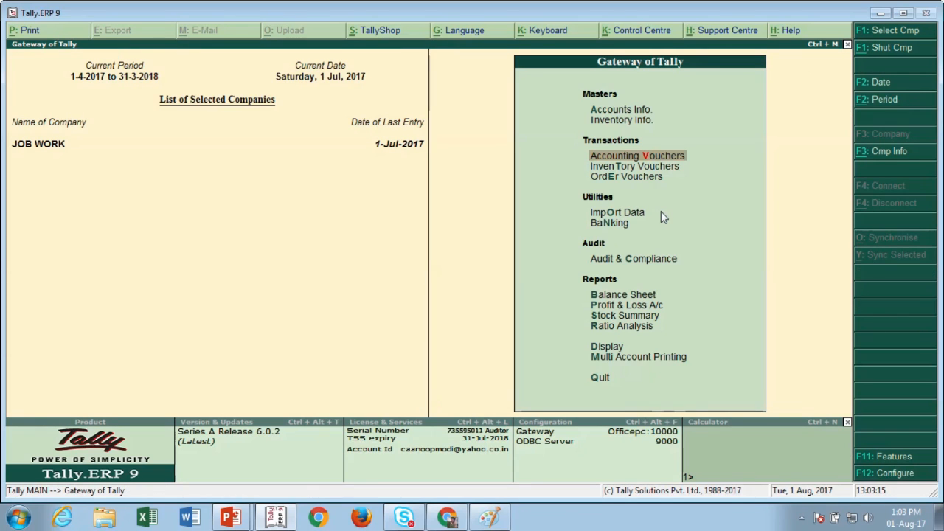
key("Up")
key("Up")
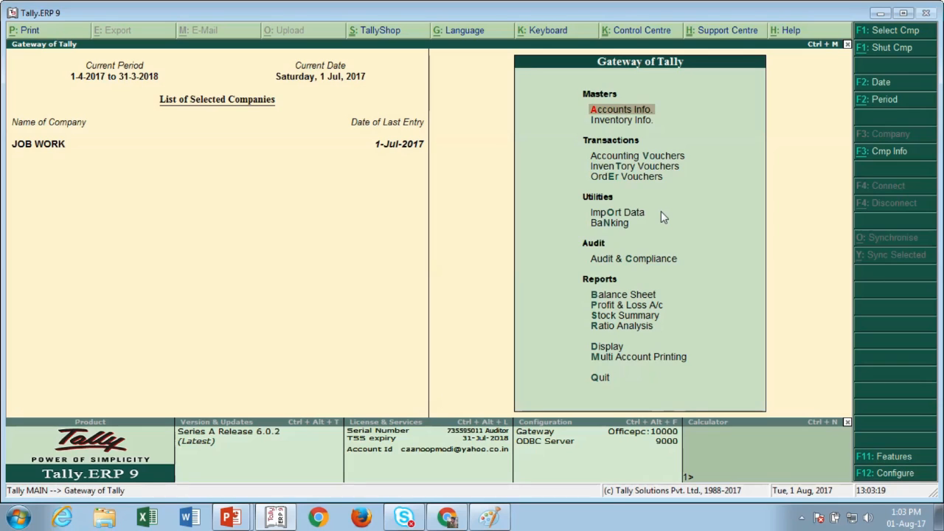
Open Voucher Type Alteration and select the Material In voucher type.
key("Return")
key("Down")
key("Down")
key("Return")
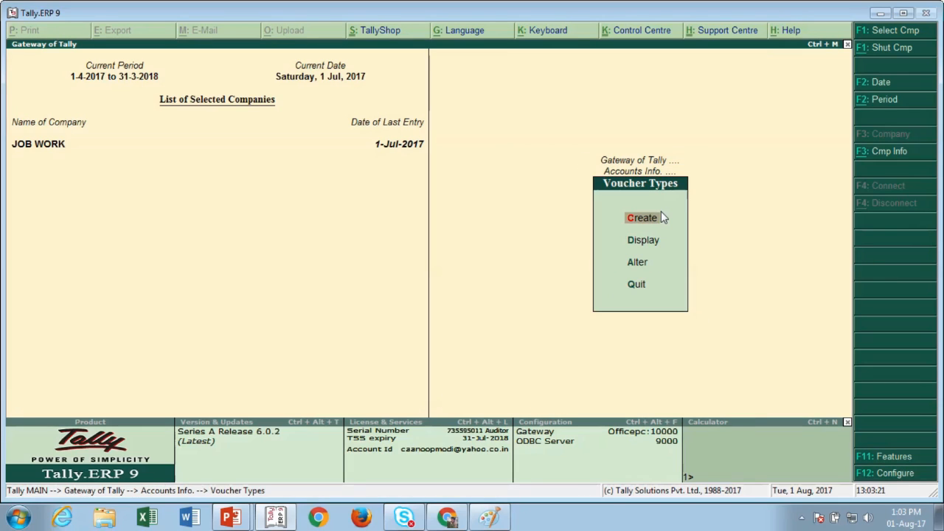
key("Down")
key("Down")
key("Return")
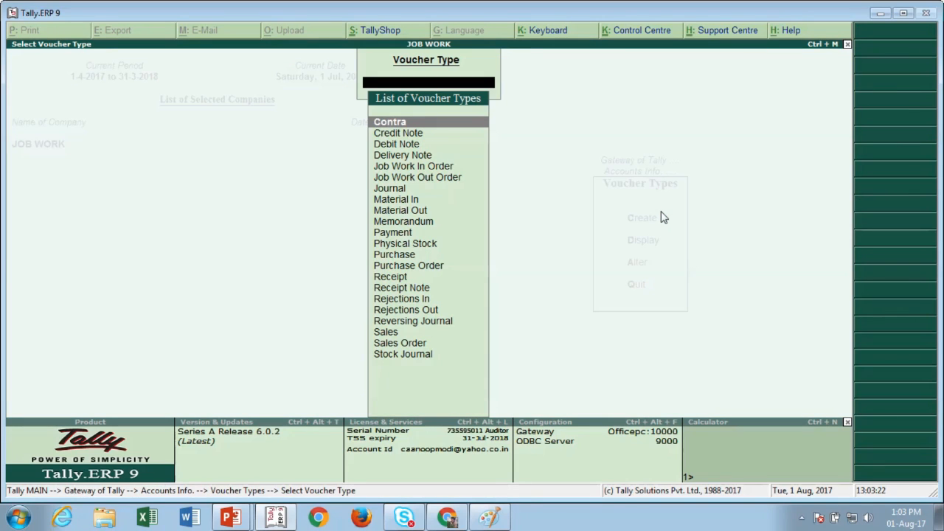
type("Ma")
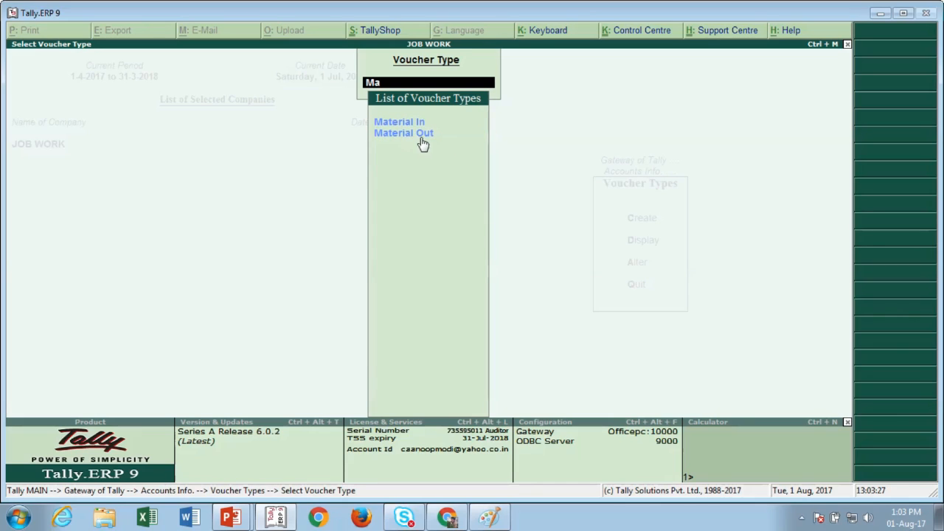
key("Down")
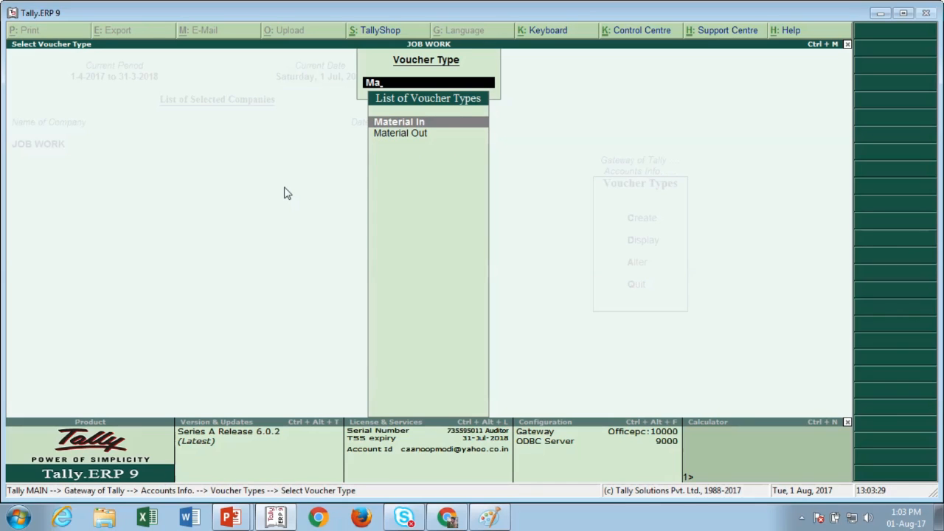
Set Material In's Use for job work and Job Work In to Yes, consumption off, and save.
key("Return")
key("Return")
key("Return")
key("Return")
key("Return")
key("Return")
key("Return")
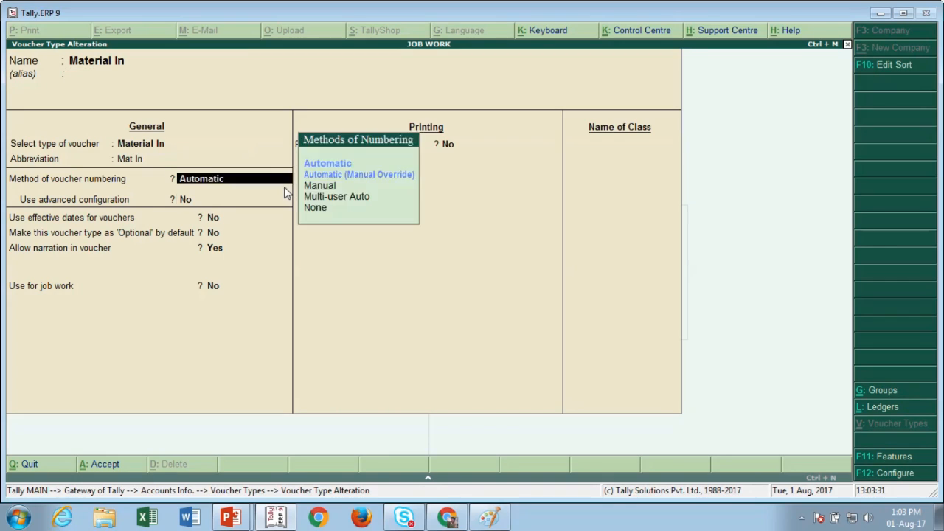
key("Return")
key("Return")
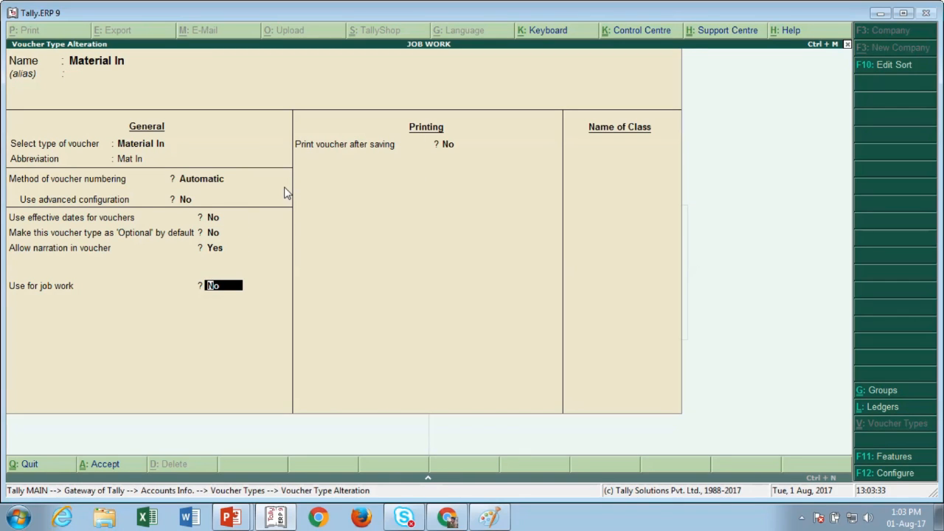
type("Y")
key("Return")
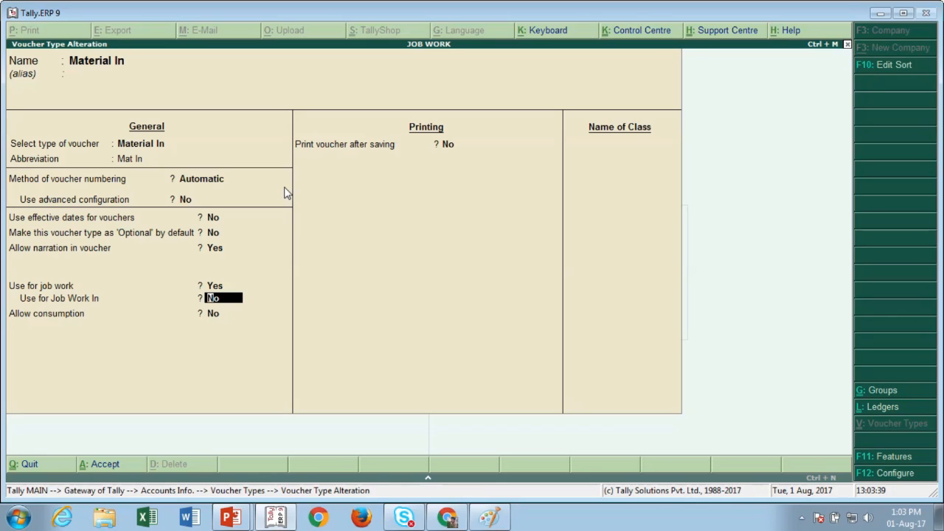
type("Y")
key("Return")
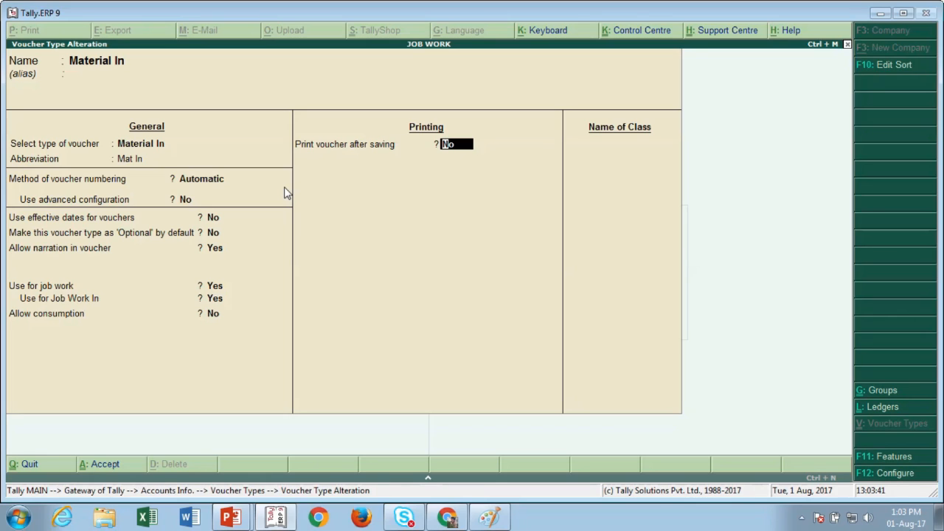
key("BackSpace")
type("No")
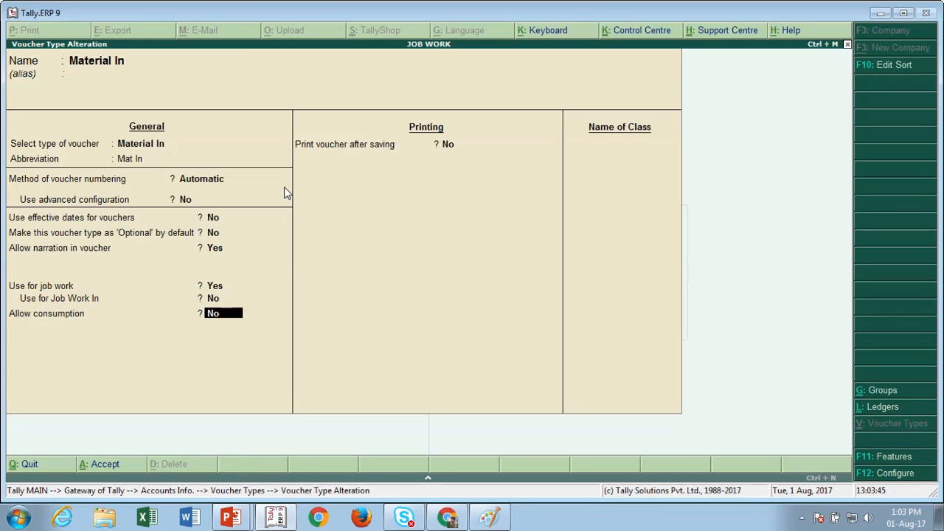
type("Y")
key("Up")
key("Up")
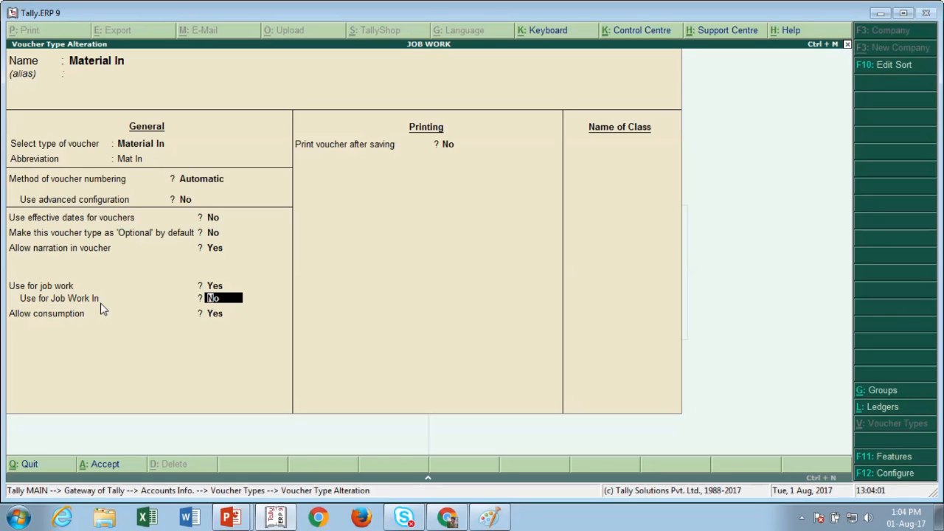
key("y")
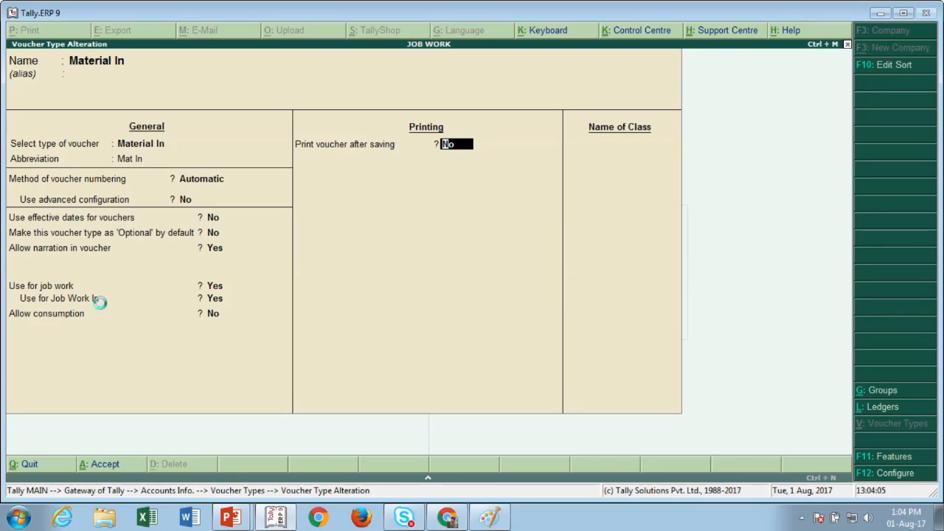
key("ctrl+a")
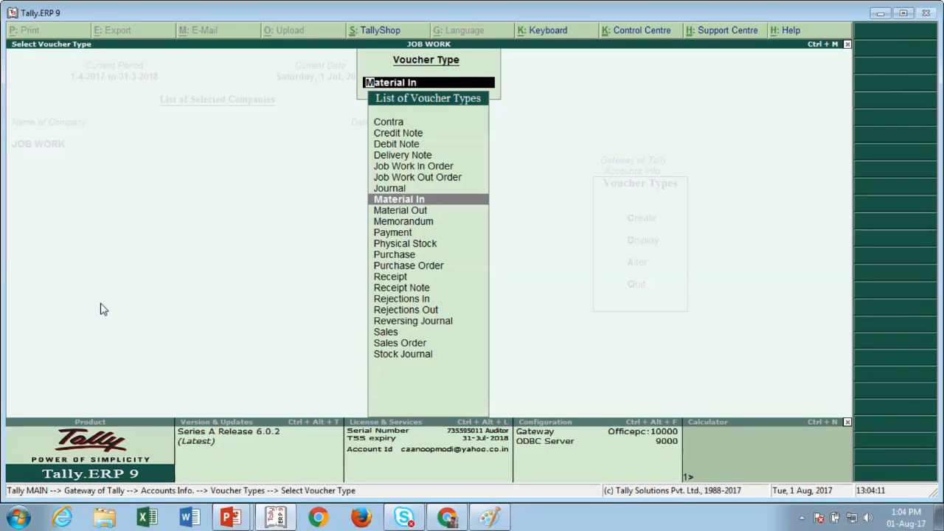
Set Material Out's Use for job work to Yes, keep Job Work In No, and save.
key("Down")
key("Return")
key("Return")
key("Return")
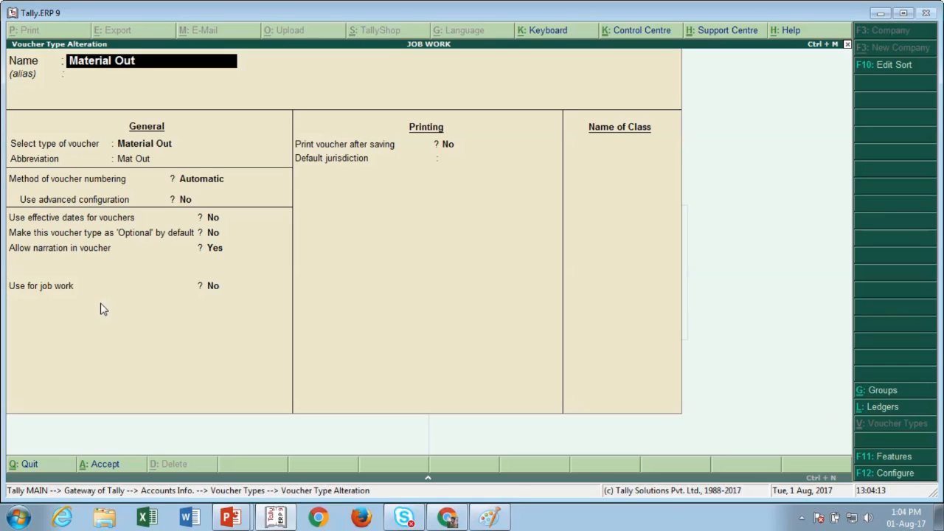
key("Return")
key("Return")
key("Return")
key("Return")
key("Return")
key("Return")
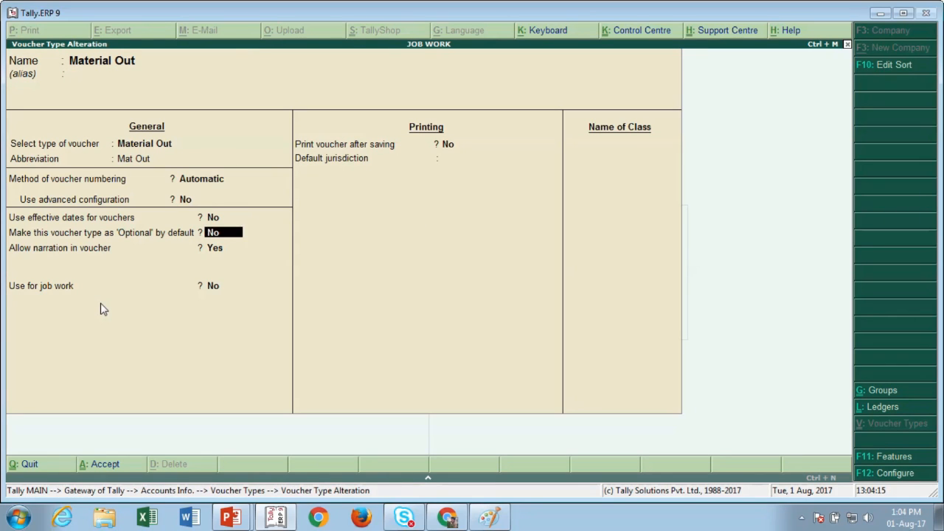
key("y")
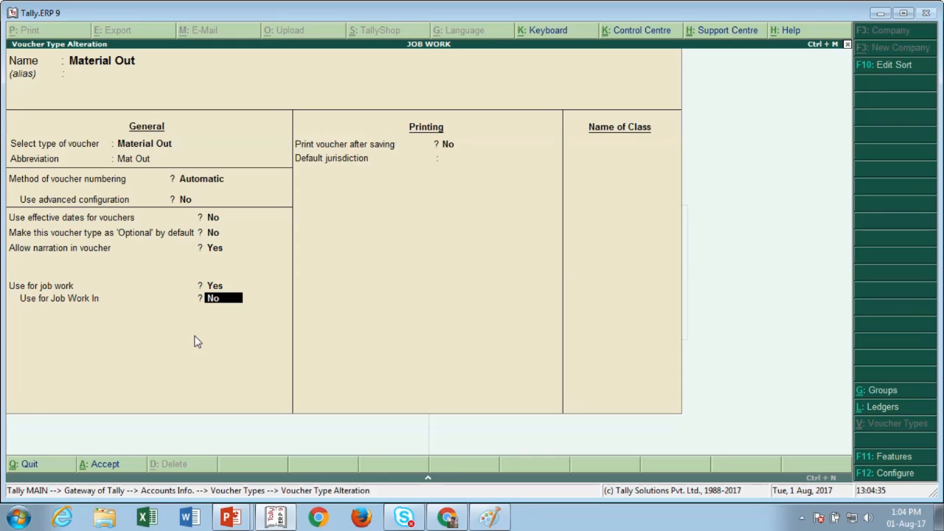
key("Return")
key("Return")
key("Return")
key("Return")
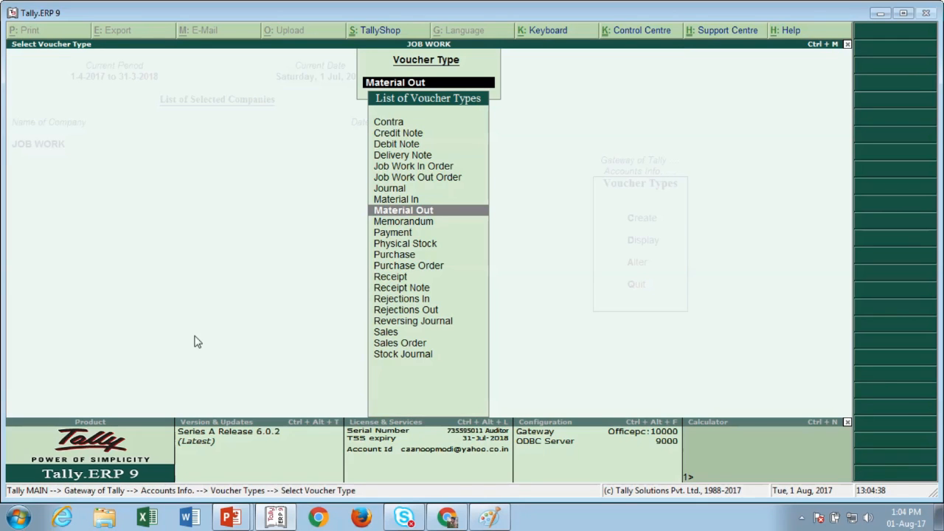
mouse_move(372, 3)
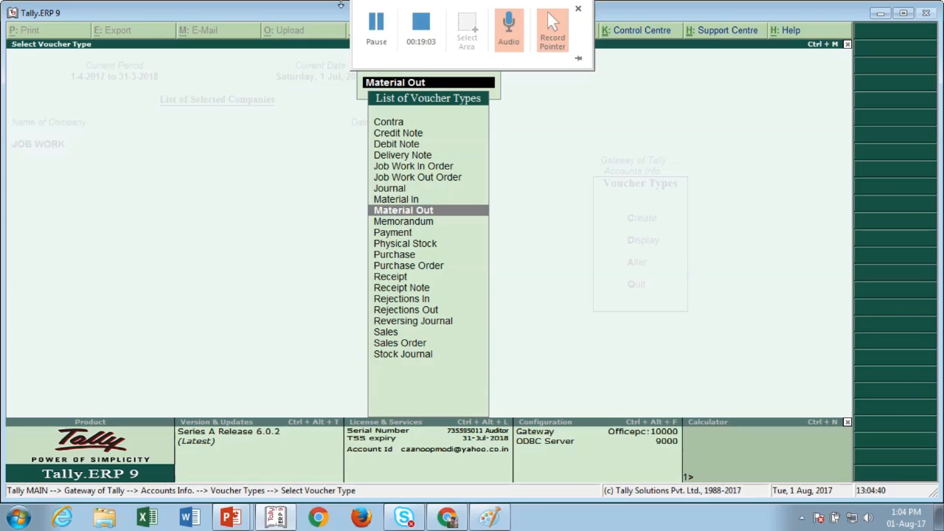
left_click(378, 45)
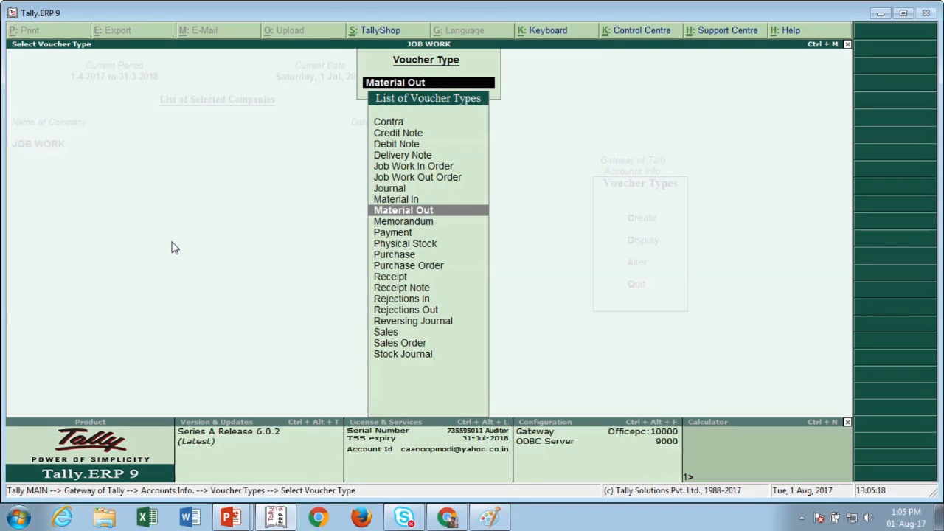
key("Escape")
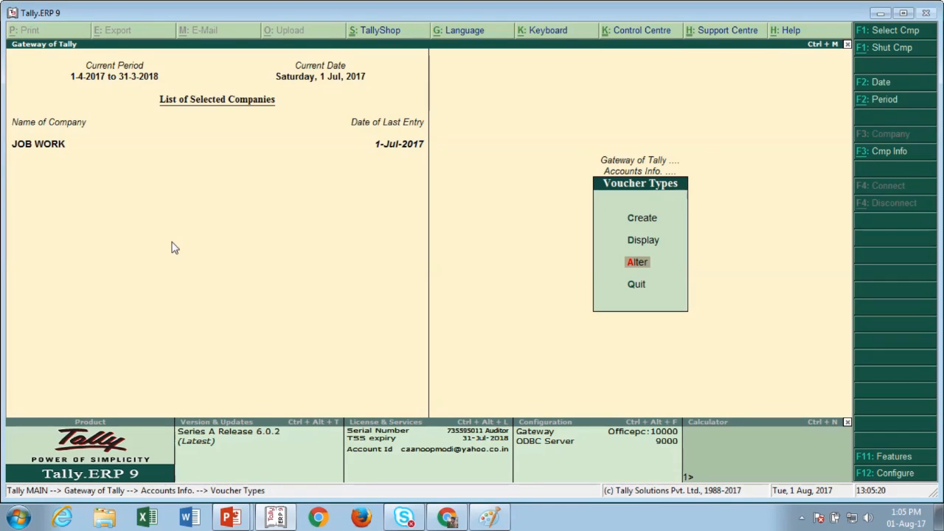
From the Gateway, enter vouchers and switch to a Material Out voucher, No. 1 dated 1-Jul-2017.
key("Escape")
key("Escape")
key("Down")
key("Down")
key("Down")
key("Down")
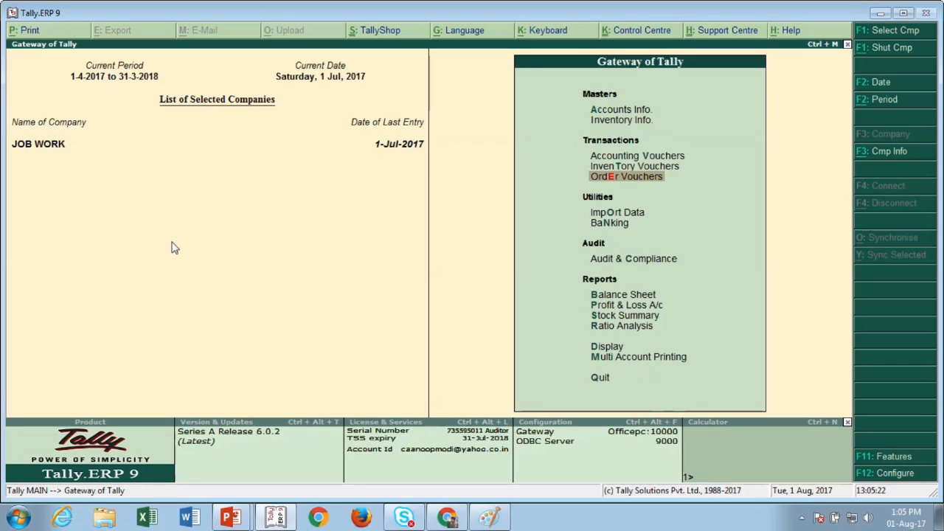
key("Return")
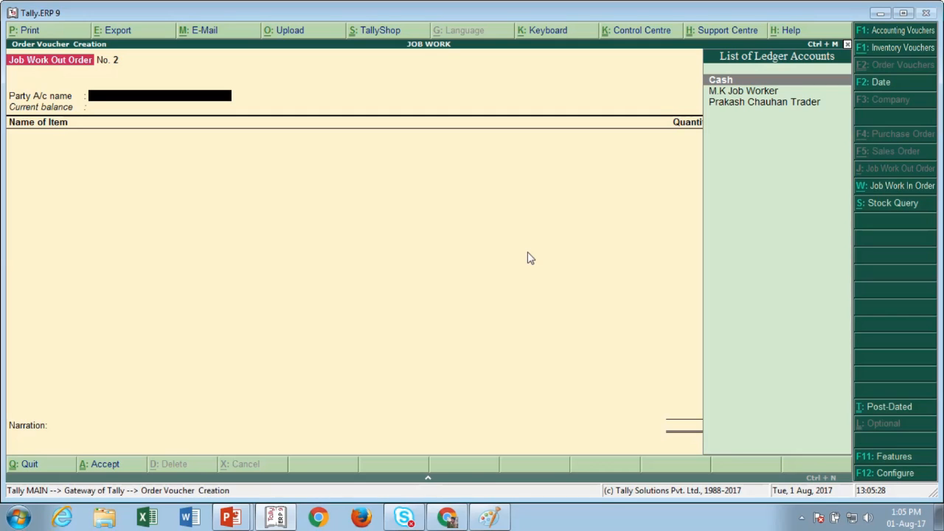
key("alt+w")
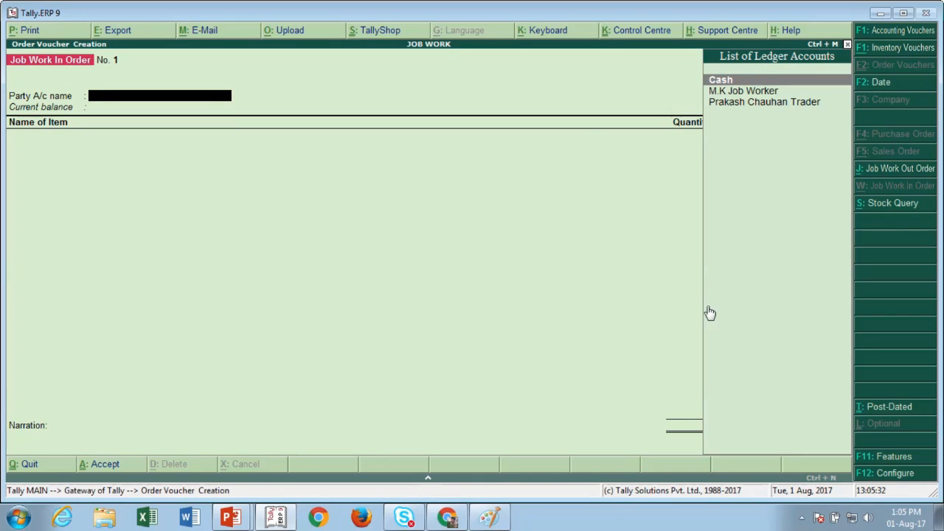
left_click(882, 34)
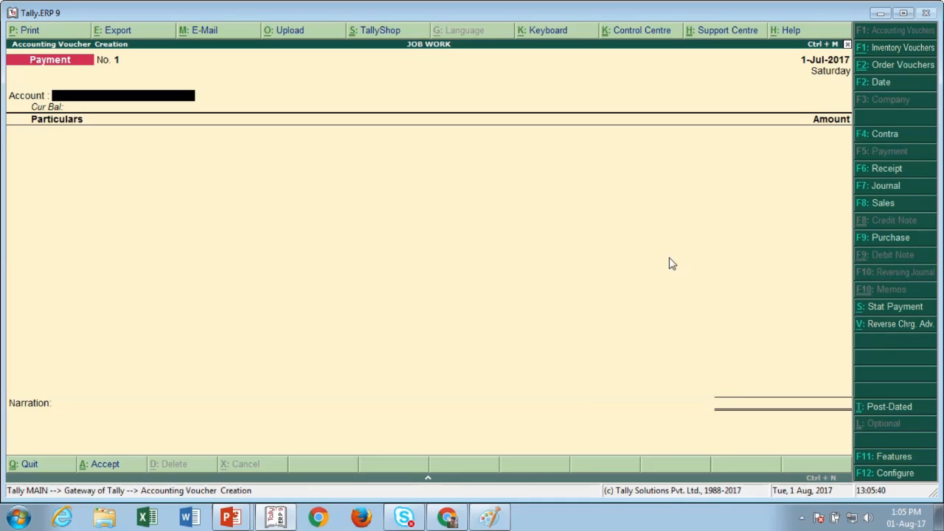
key("Return")
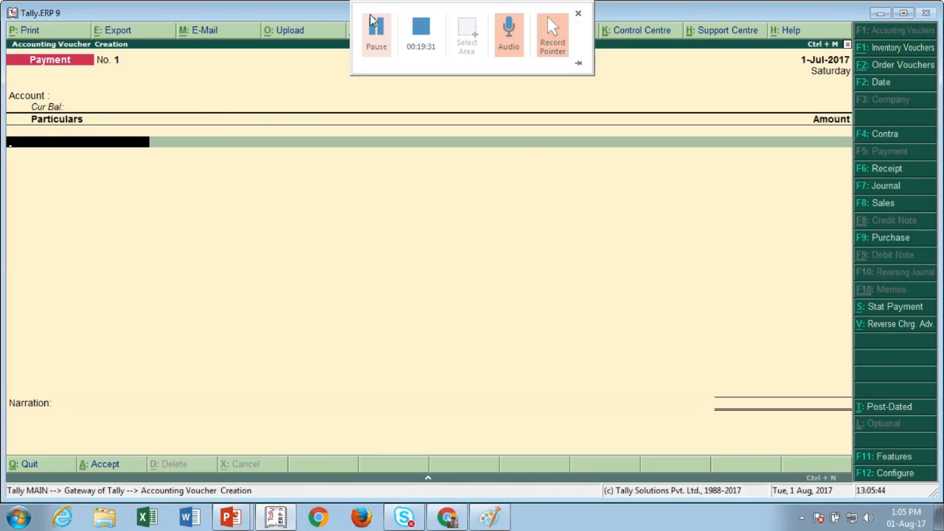
left_click(374, 24)
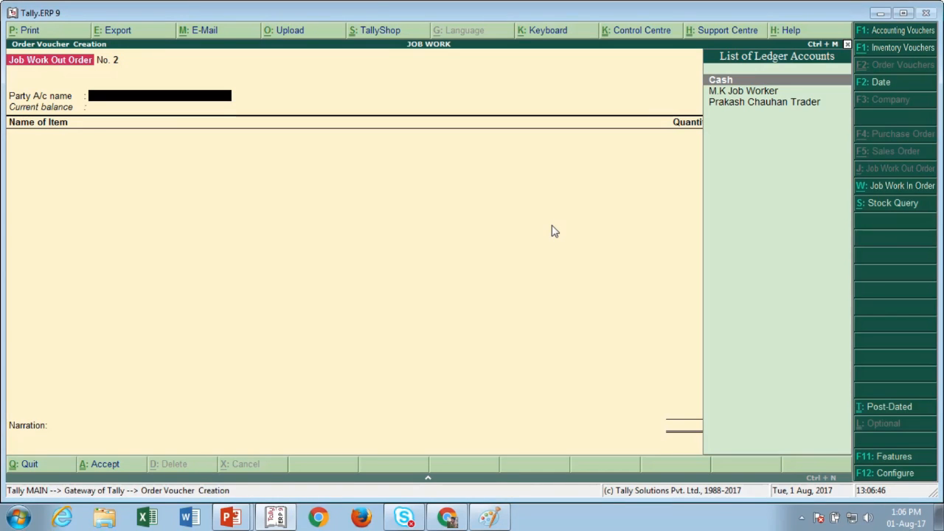
key("ctrl+j")
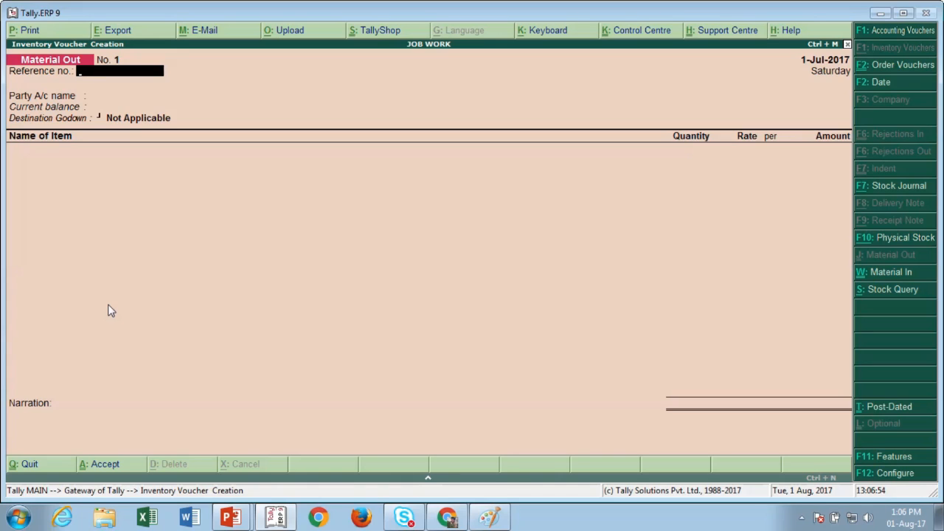
Enter reference Challan/001, party M.K Job Worker, and link order Job/001.
type("Challan/001")
key("Return")
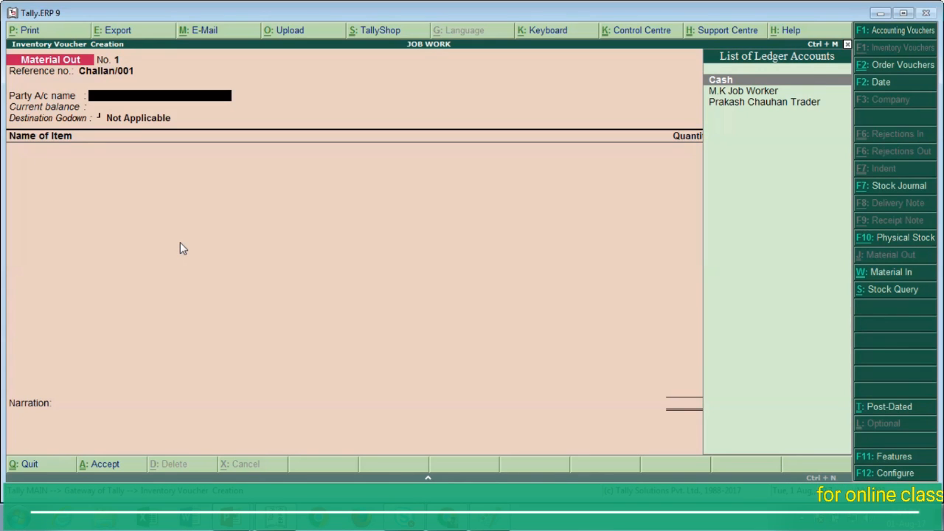
key("Down")
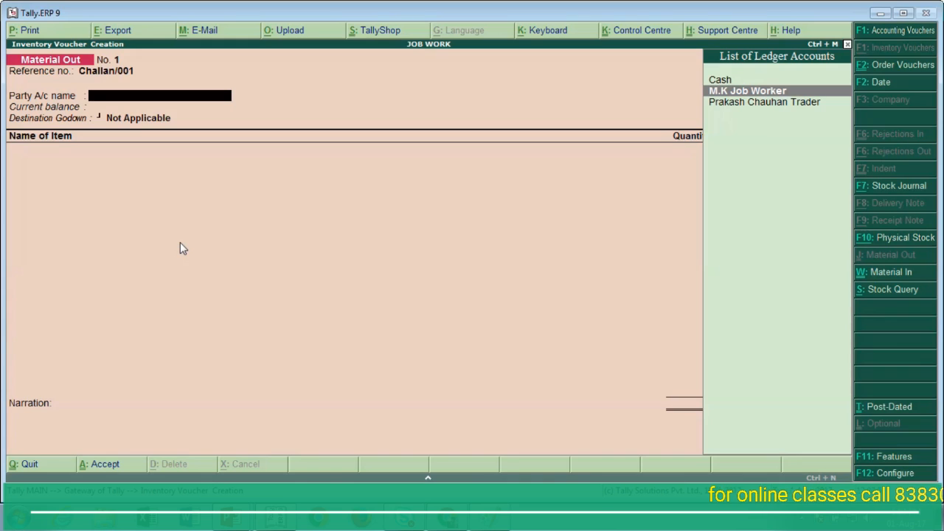
key("Return")
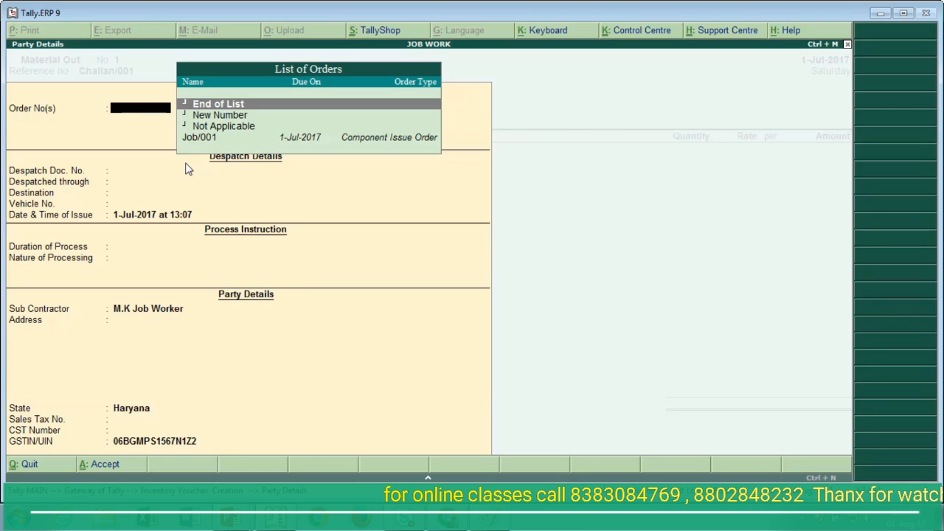
key("Down")
key("Down")
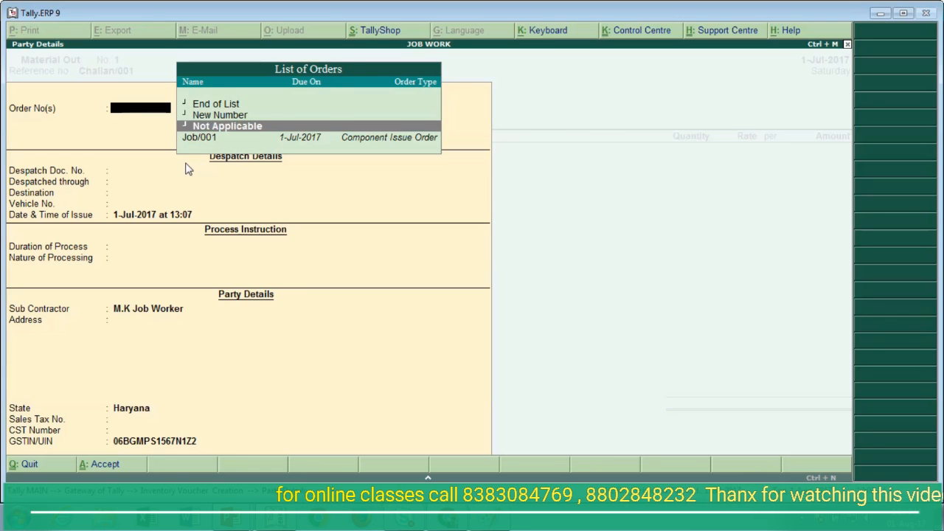
key("Down")
key("Return")
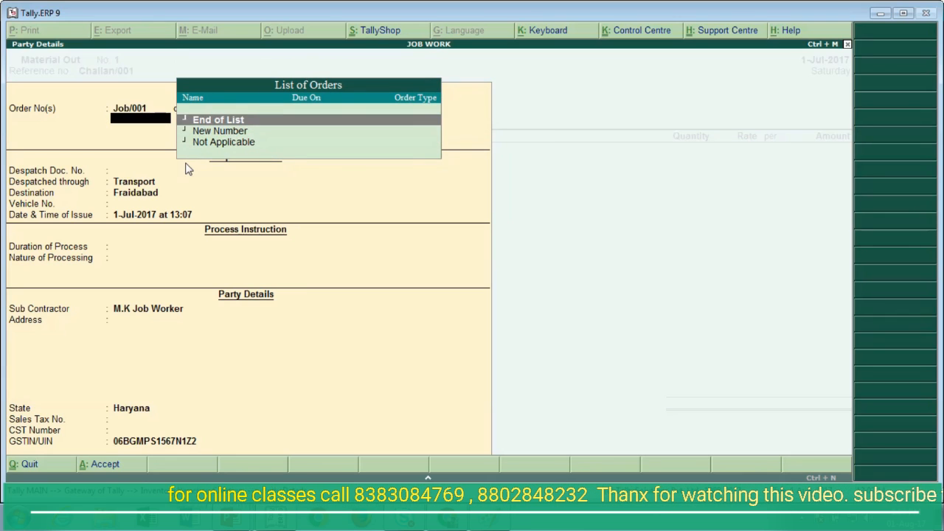
key("Return")
key("Return")
key("Return")
key("Return")
key("Return")
key("Return")
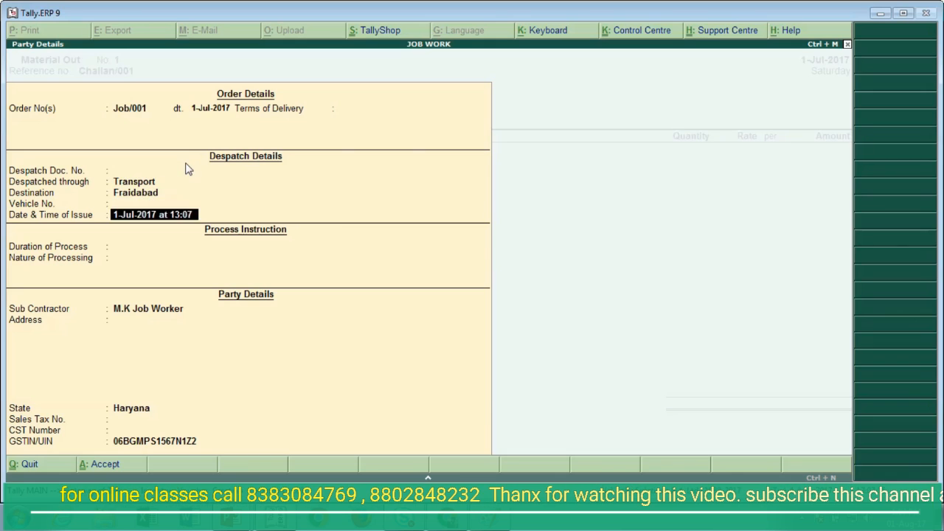
key("Return")
key("ctrl+a")
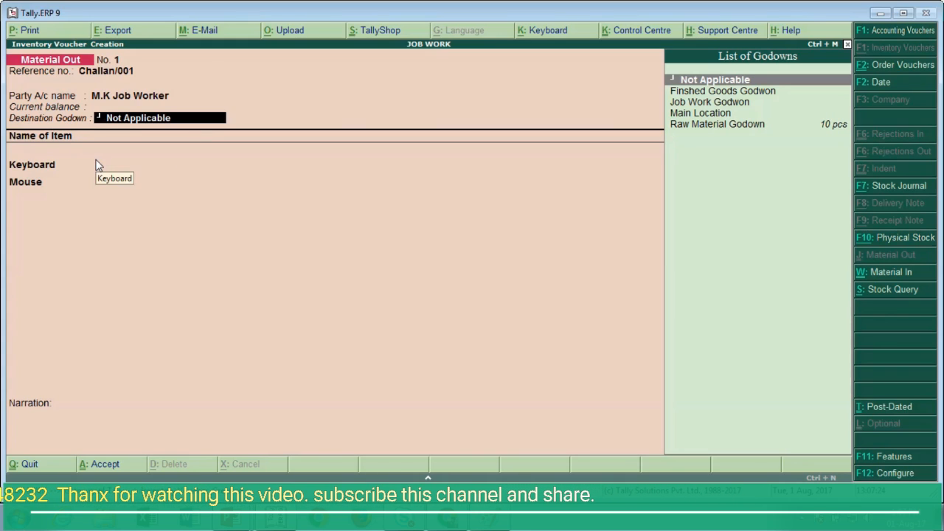
Issue 5 Keyboards and 5 Mice to Job Work Godwon against Job/001, totalling 3,750.00.
key("Down")
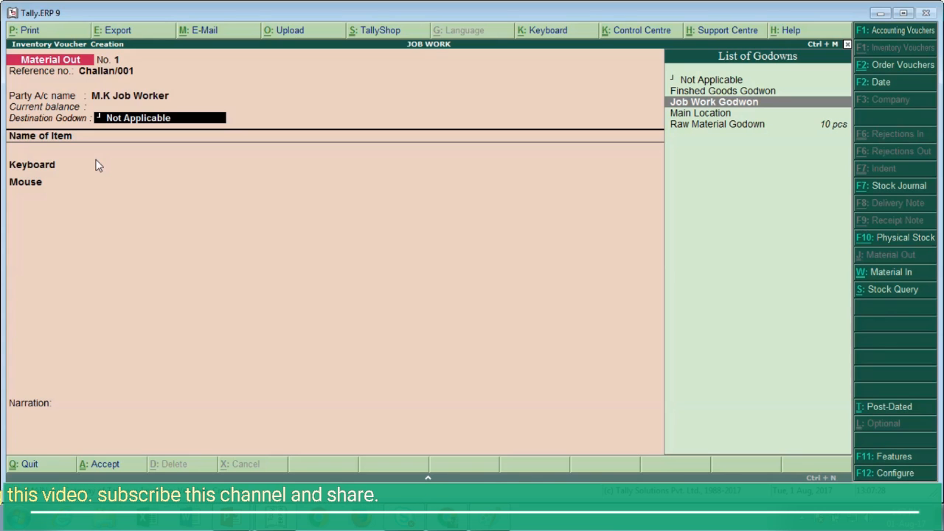
key("Return")
key("Return")
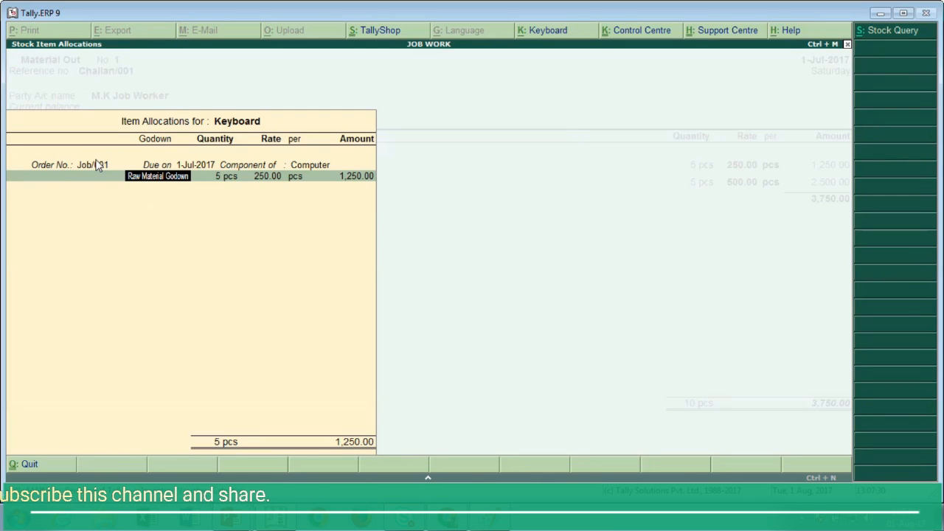
key("Return")
key("Return")
key("Return")
key("Return")
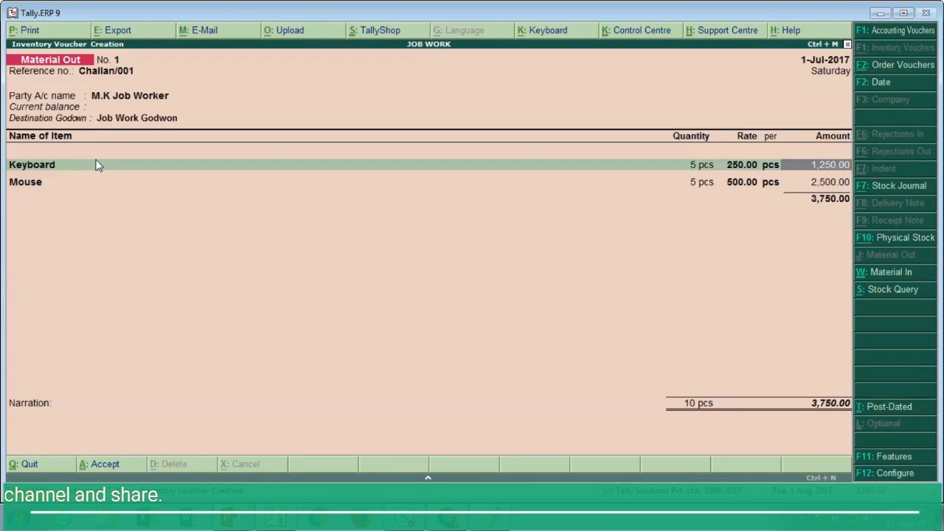
key("Down")
key("Return")
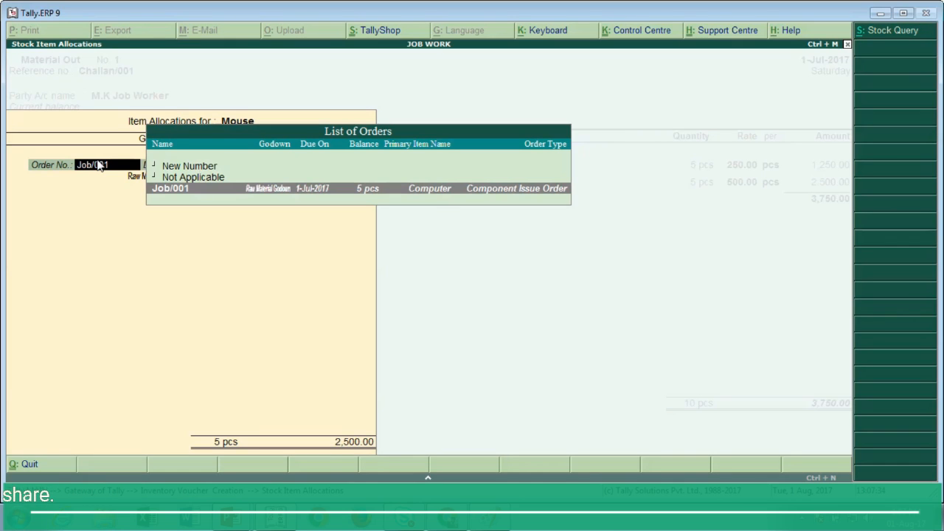
key("Return")
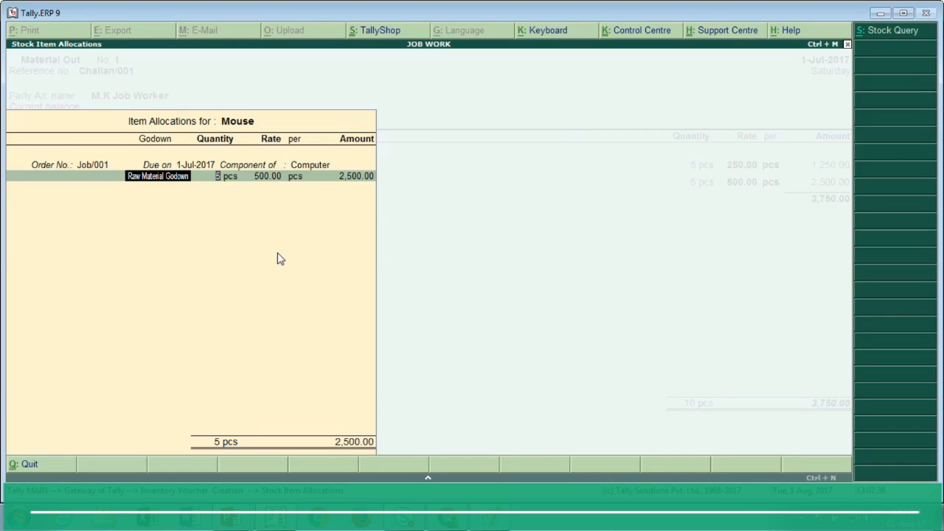
key("Return")
key("Return")
key("Return")
key("Return")
key("Return")
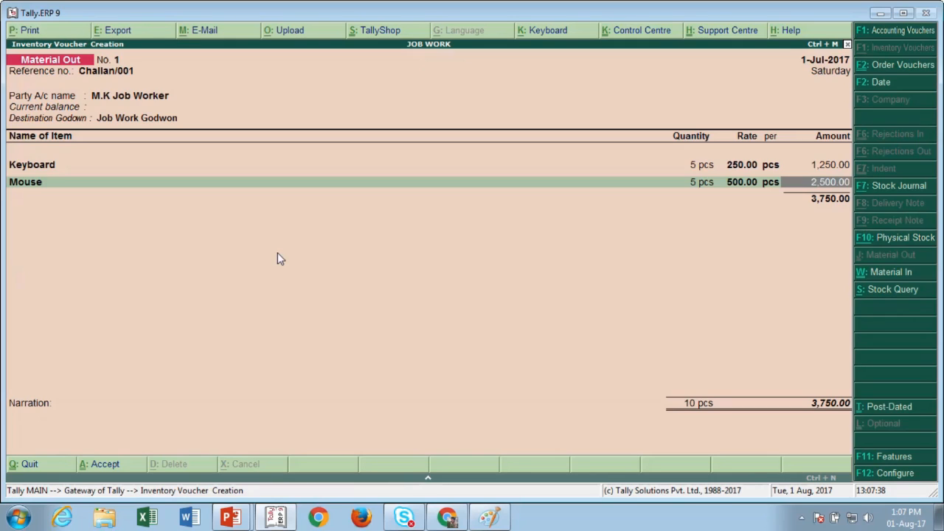
key("Return")
key("Return")
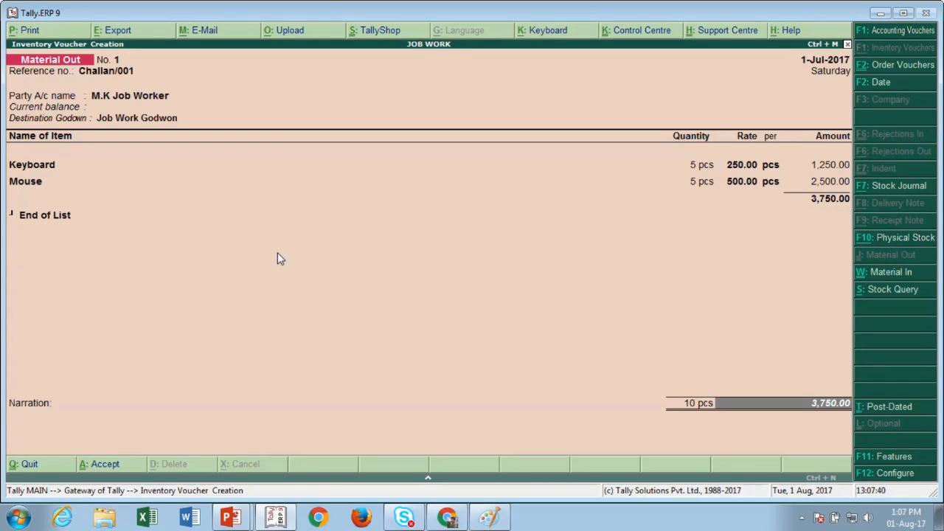
key("Return")
key("Return")
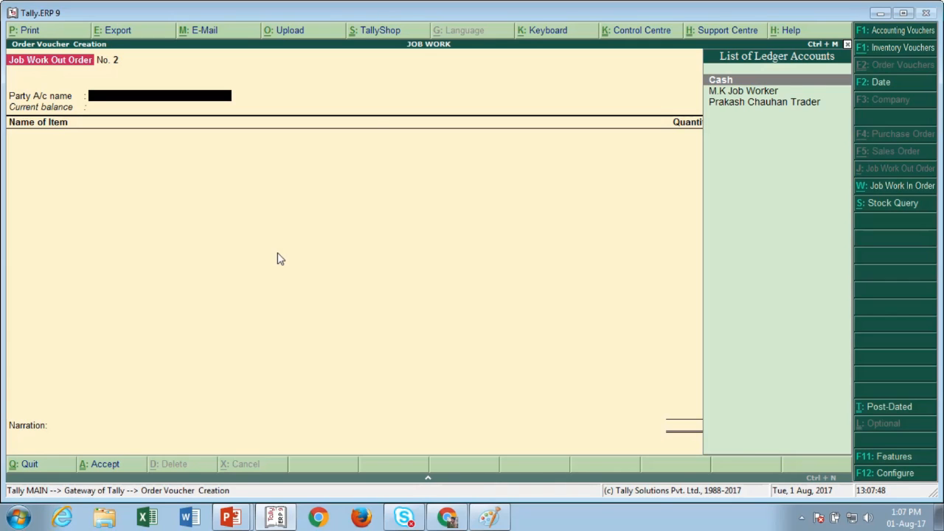
Leave the order entry and open Mouse's July vouchers from the Stock Summary.
mouse_move(378, 3)
key("Escape")
key("Down")
key("Down")
key("Down")
key("Down")
key("Down")
key("Down")
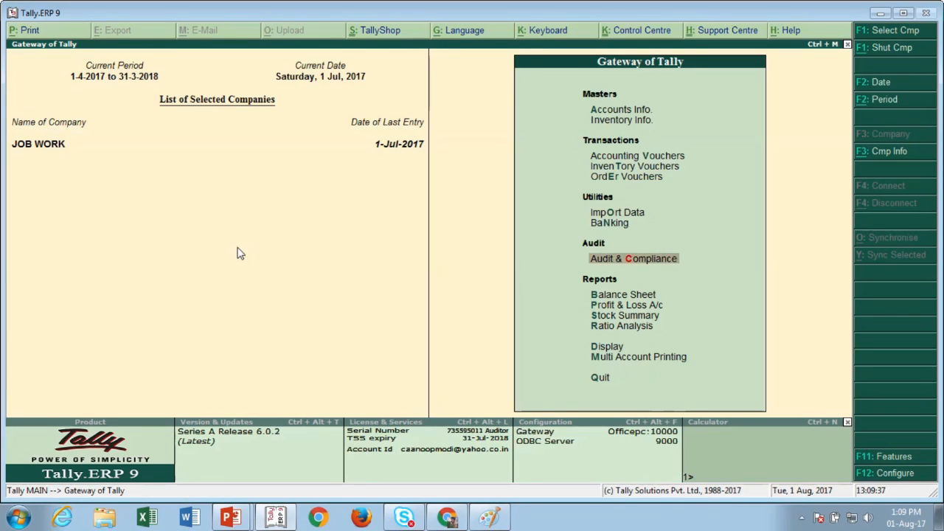
key("Return")
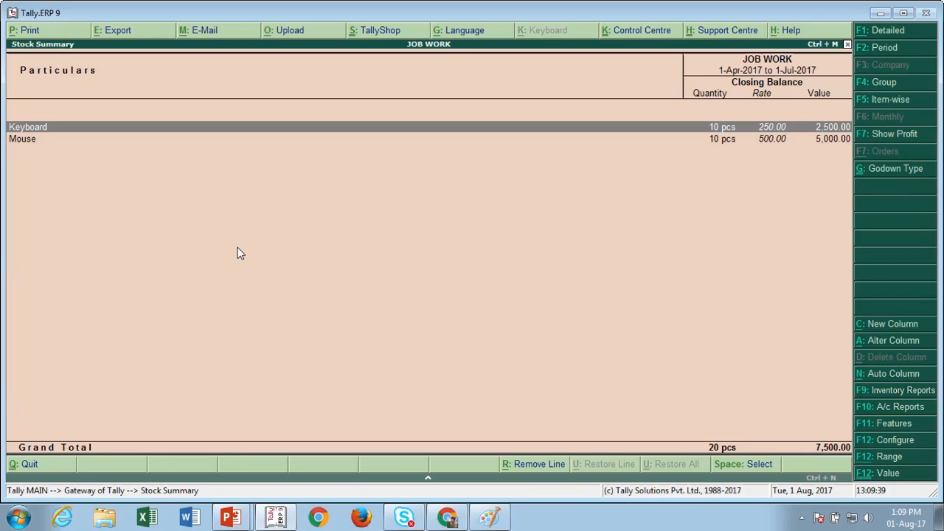
key("Down")
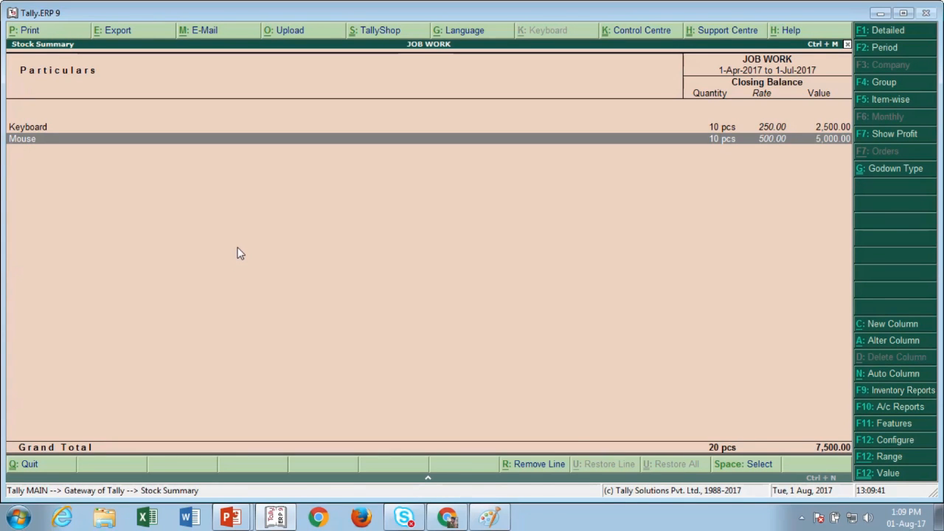
key("Return")
key("Return")
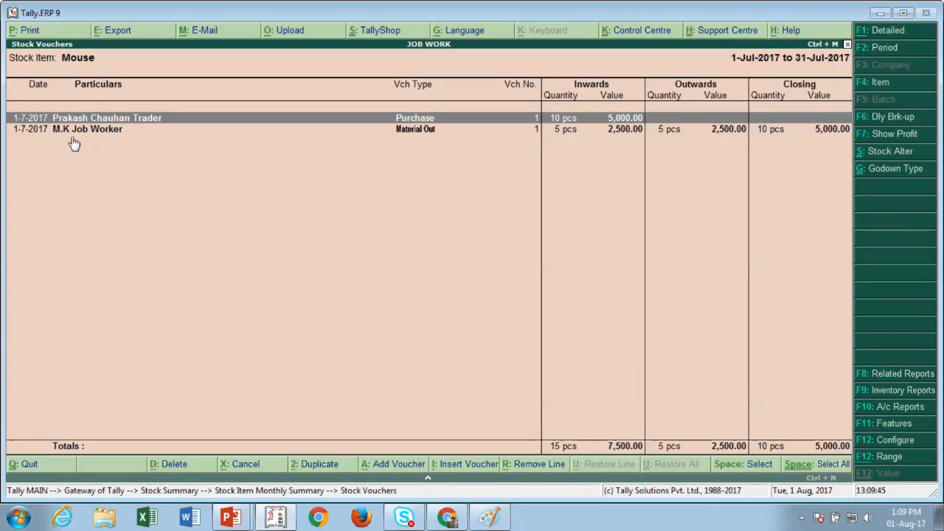
Review the M.K Job Worker Material Out voucher, then back out to the Gateway.
left_click(110, 131)
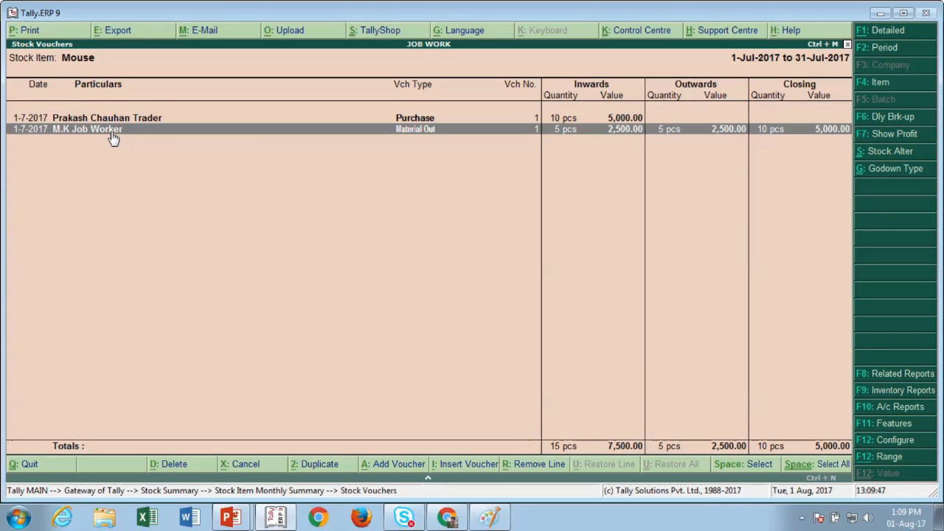
key("Return")
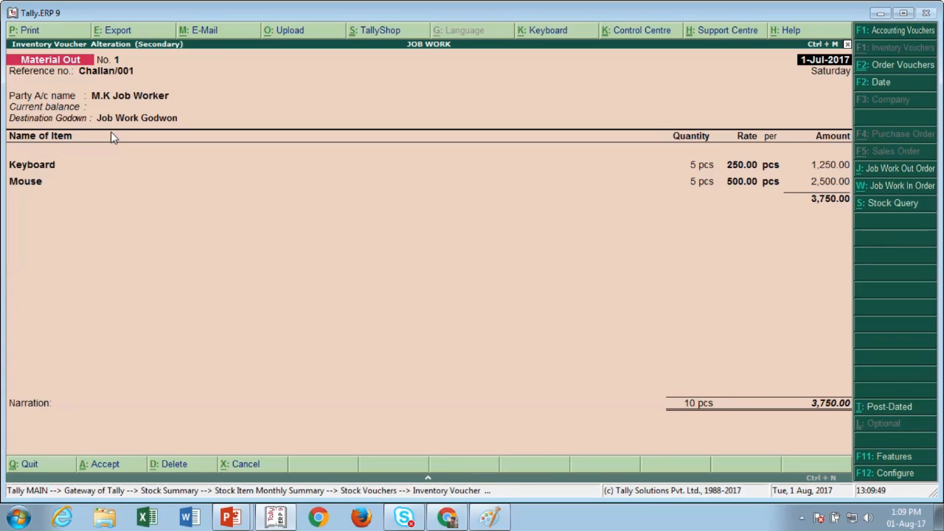
key("Escape")
key("Return")
key("Escape")
key("Escape")
key("Escape")
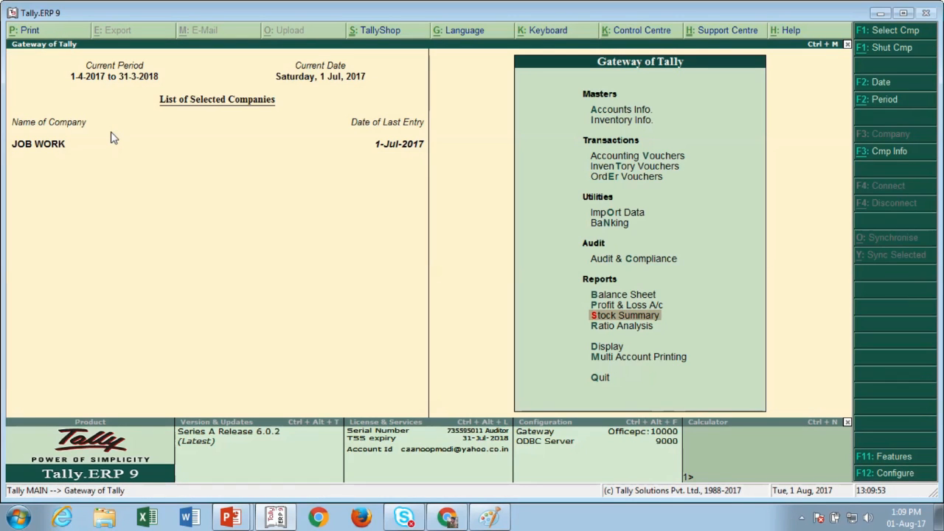
key("Down")
key("Down")
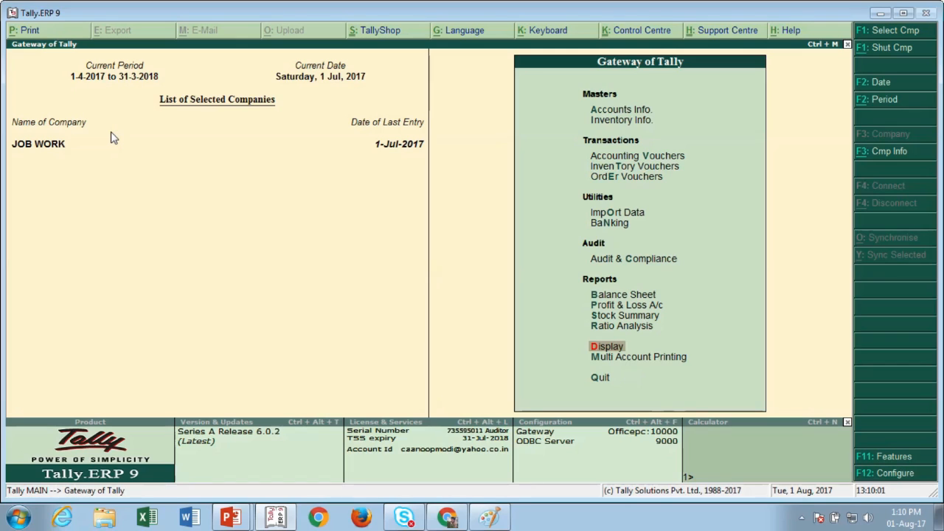
View the Job Work In Orders summary under Order Outstandings.
key("Return")
key("Down")
key("Down")
key("Down")
key("Down")
key("Down")
key("Down")
key("Down")
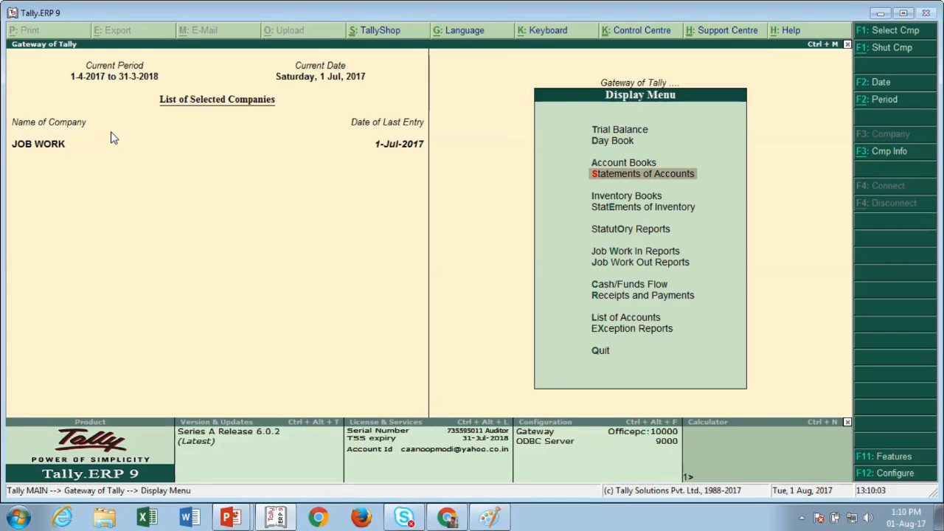
key("Return")
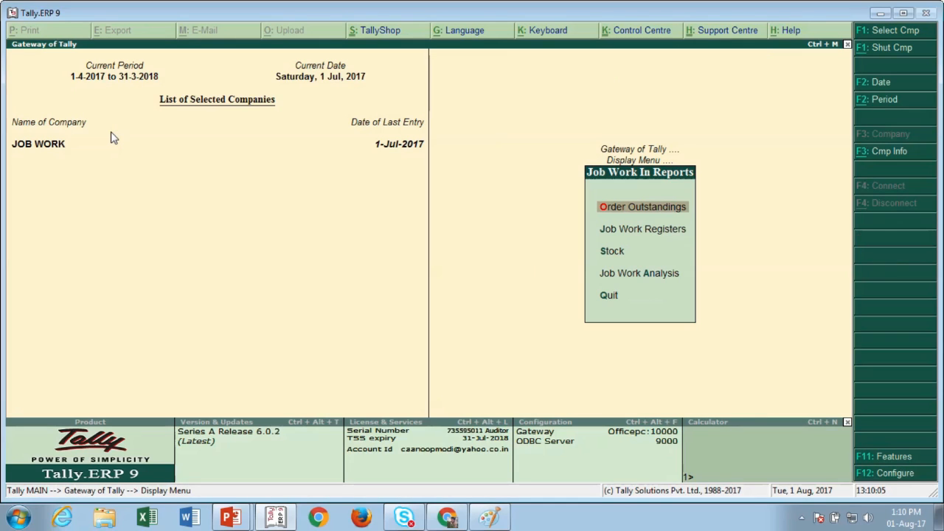
key("Return")
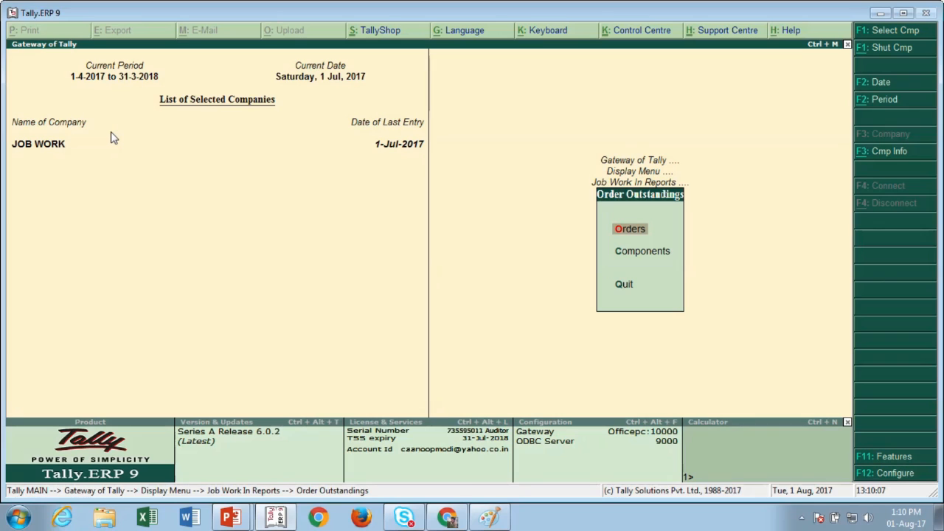
key("Return")
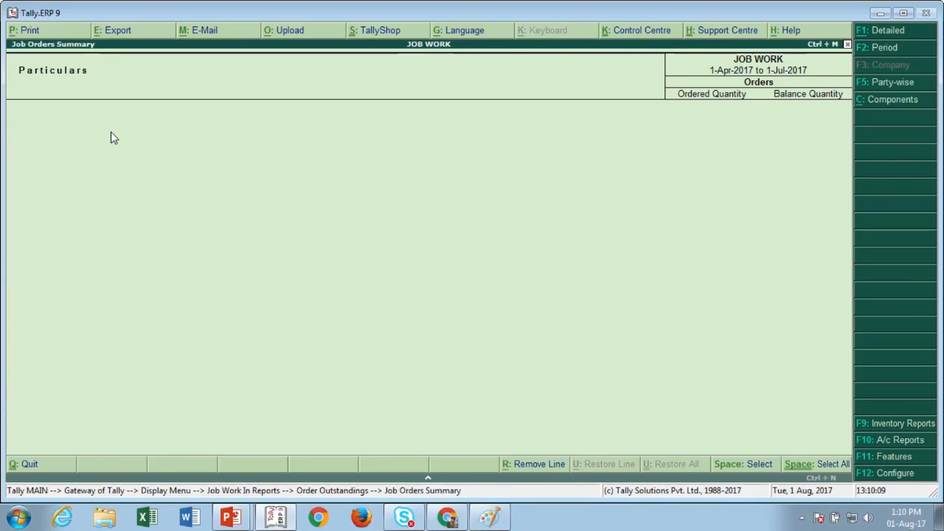
key("Escape")
key("Escape")
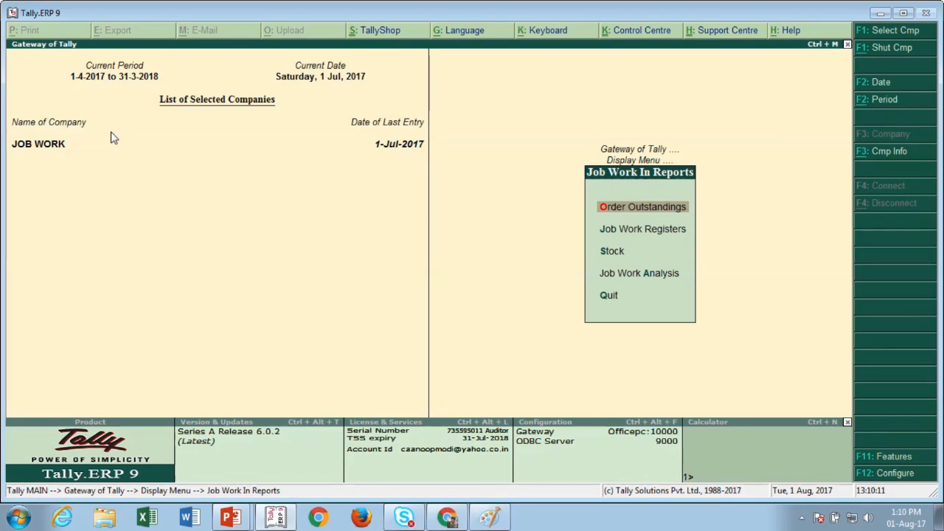
key("Escape")
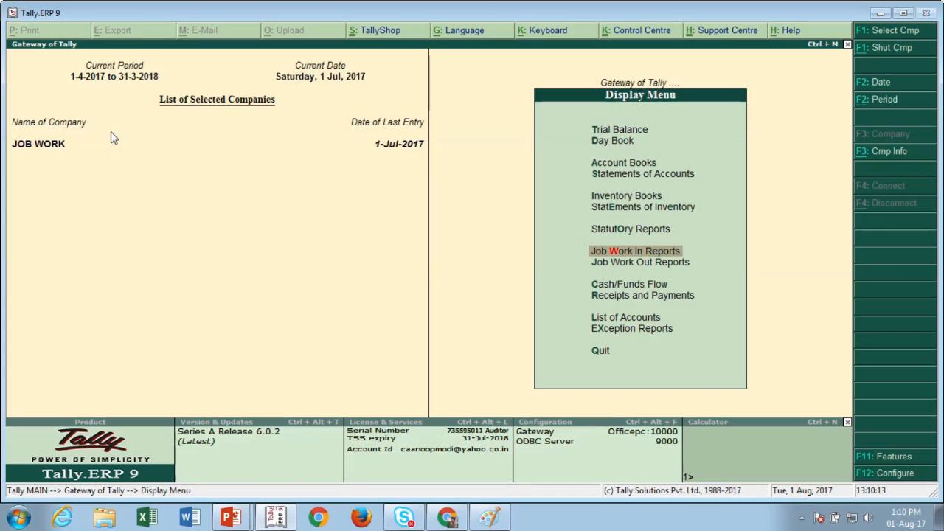
Check July's Material Out Register, showing 5 pcs of Keyboard, then the Material In Register.
key("Down")
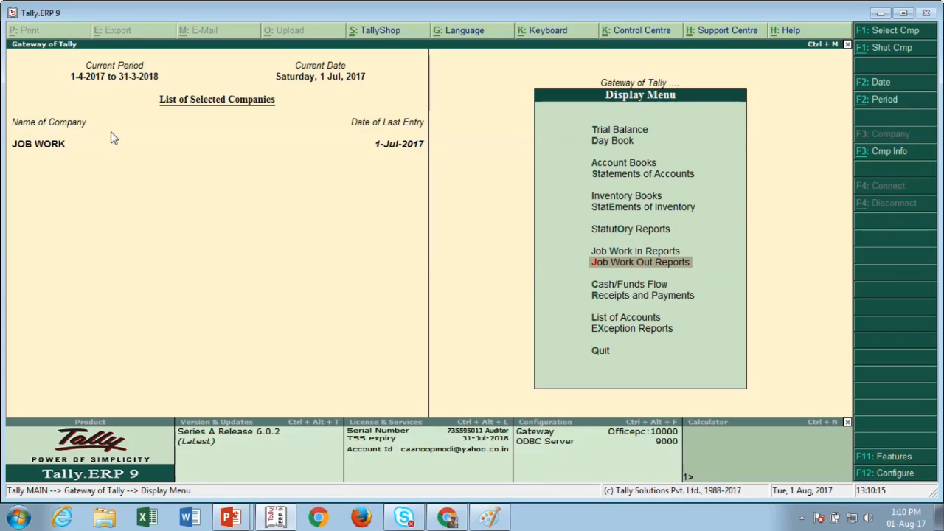
key("Return")
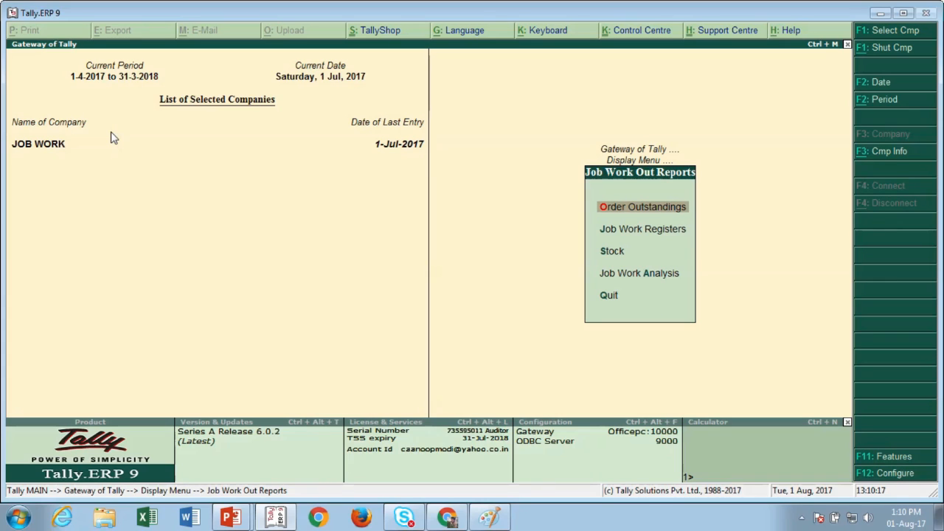
key("Down")
key("Return")
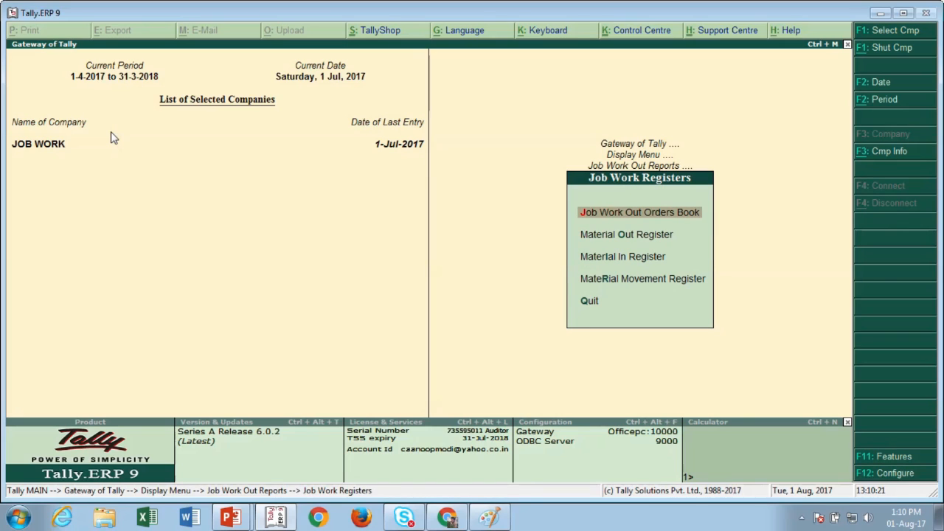
key("Down")
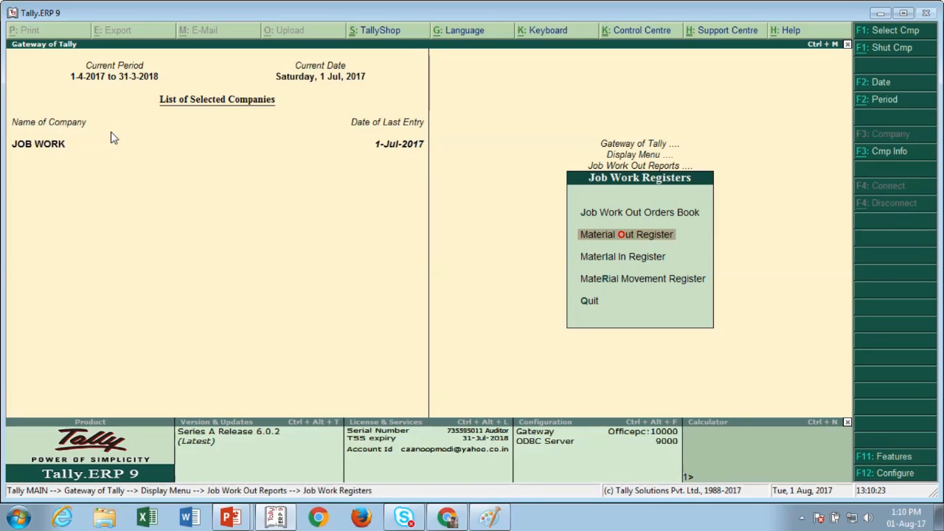
key("Return")
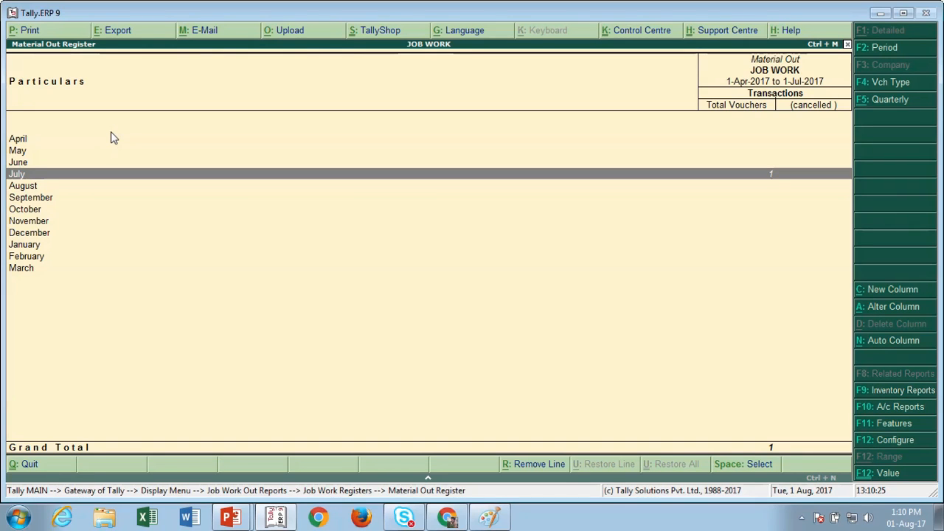
key("Return")
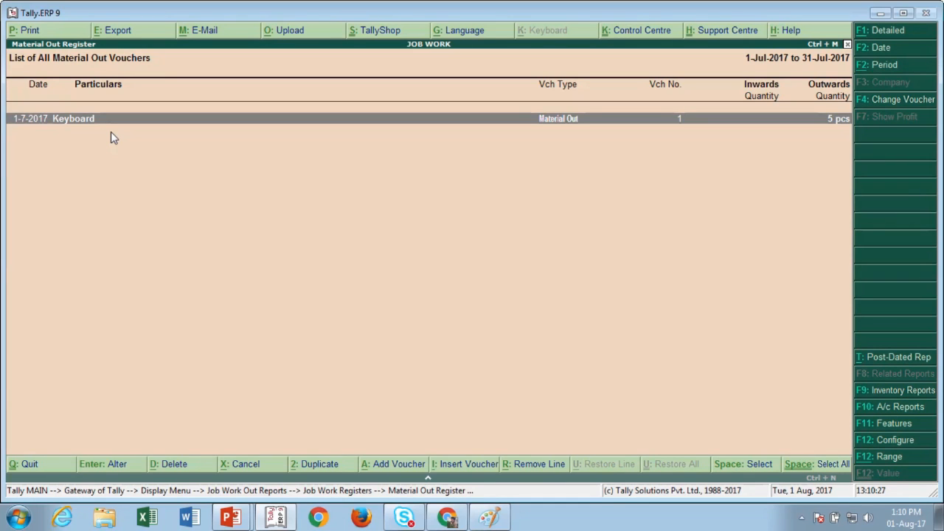
key("Escape")
key("Escape")
key("Down")
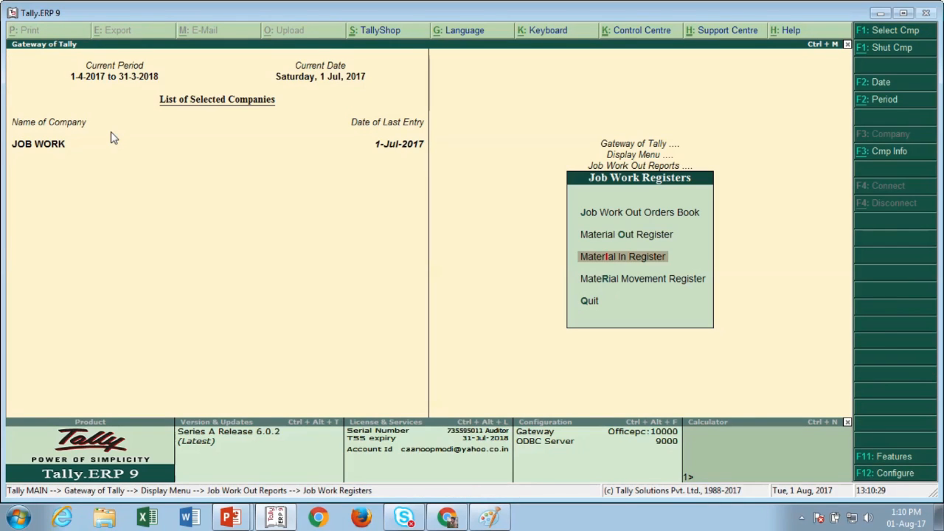
key("Return")
key("Escape")
key("Escape")
key("Escape")
key("Escape")
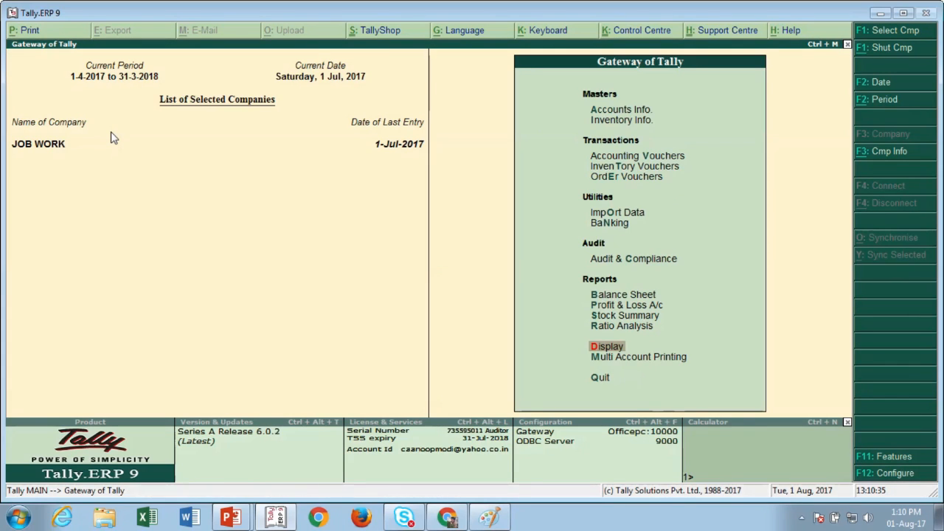
From the Gateway, open order vouchers and switch to a new Material In voucher, No. 1.
key("Escape")
key("Escape")
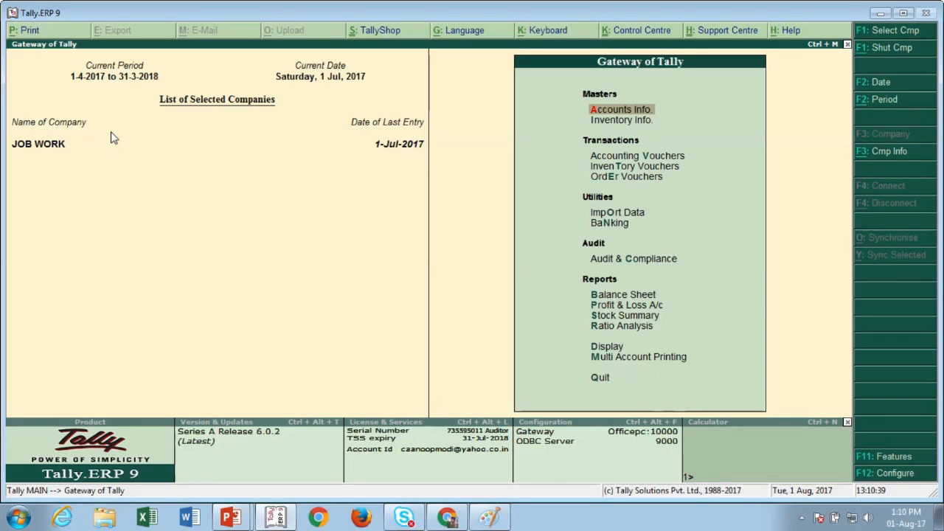
key("Down")
key("Down")
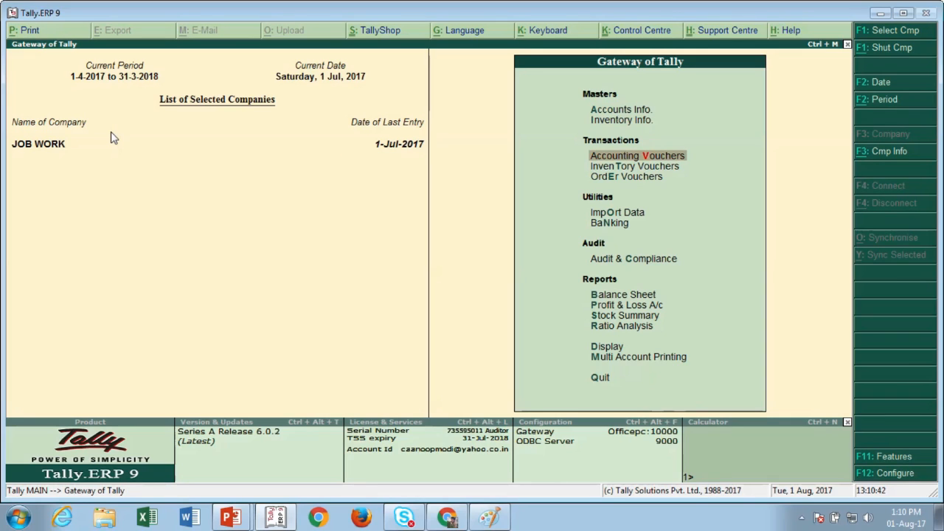
key("Down")
key("Down")
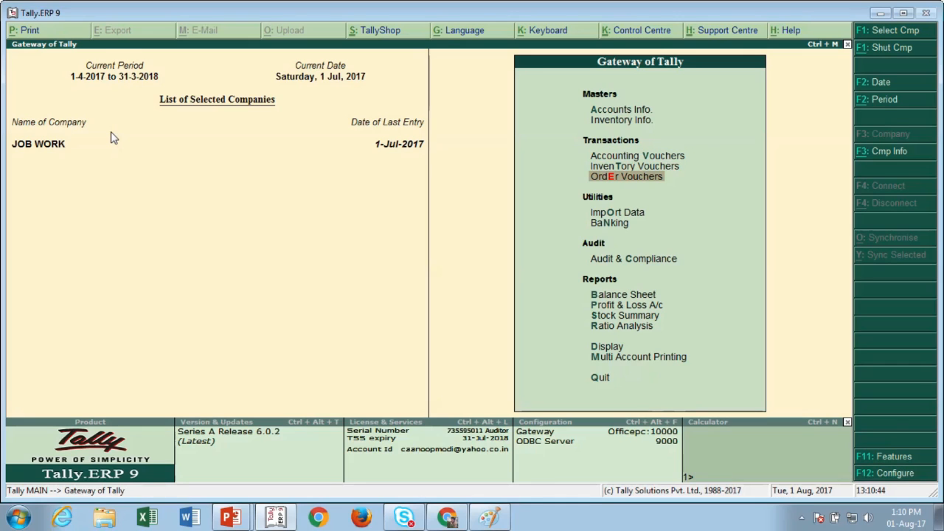
key("Return")
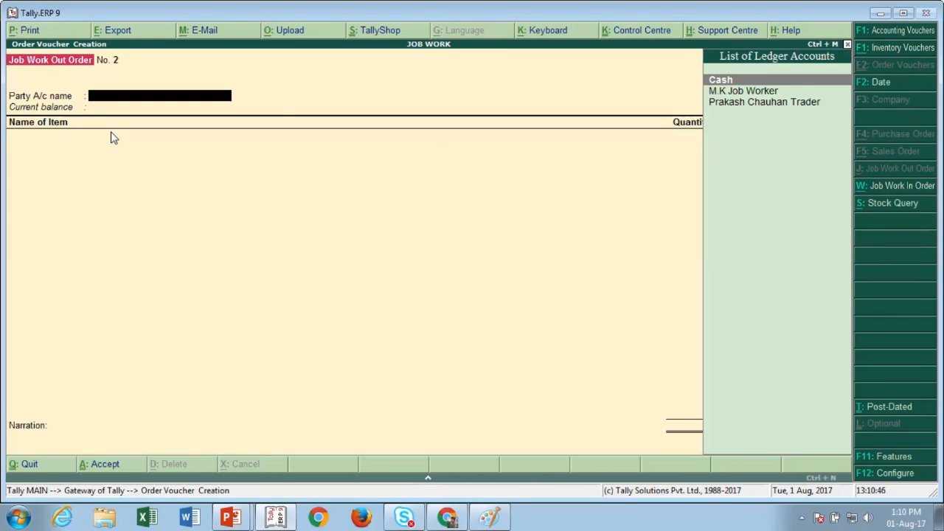
key("ctrl+w")
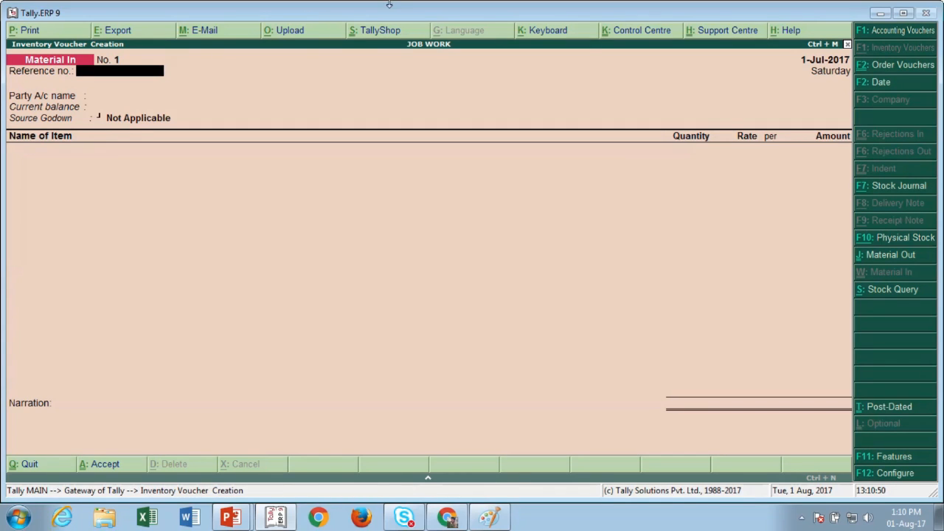
Enter Challan/001 as the Material In voucher's reference number.
mouse_move(393, 3)
left_click(389, 35)
key("Return")
key("Return")
key("Return")
type("C")
key("BackSpace")
key("BackSpace")
key("BackSpace")
key("BackSpace")
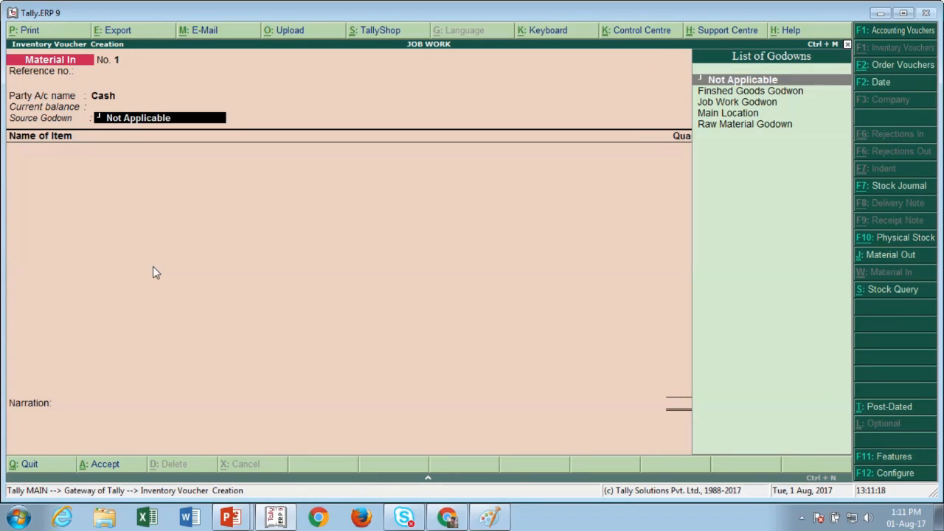
type("C")
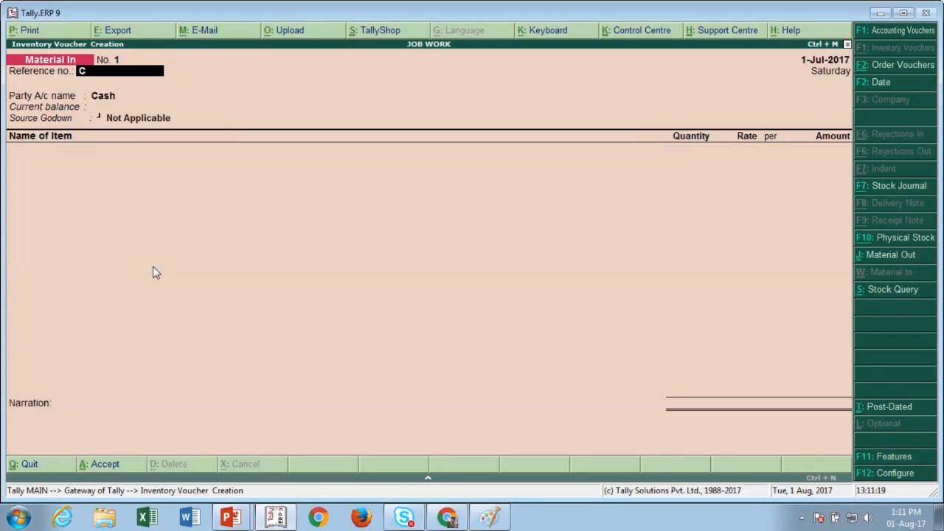
type("hallan/001")
key("Return")
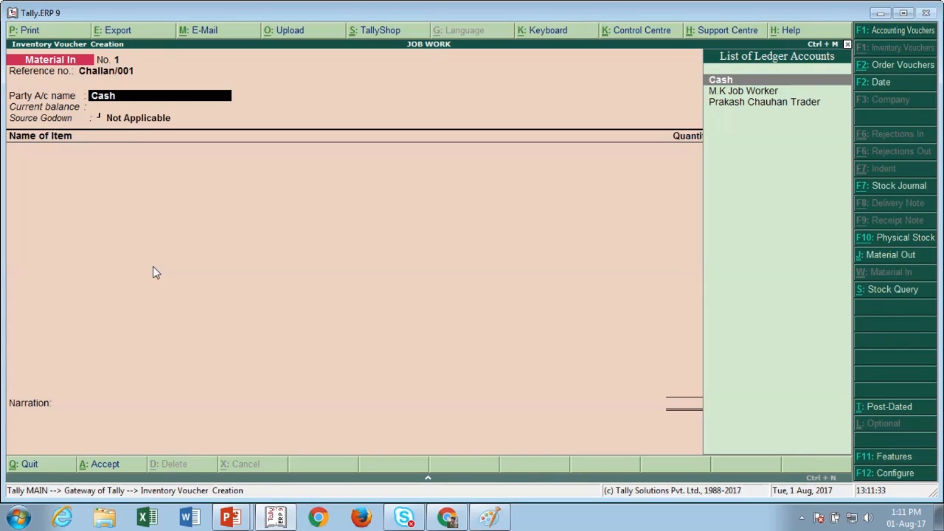
Choose party M.K Job Worker, keep End of List, and set source godown Finshed Goods Godwon.
key("Down")
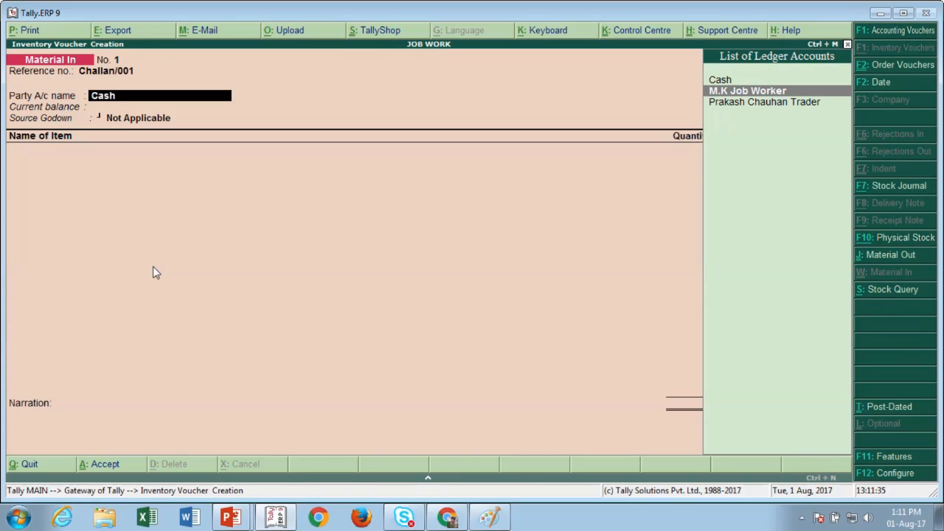
key("Return")
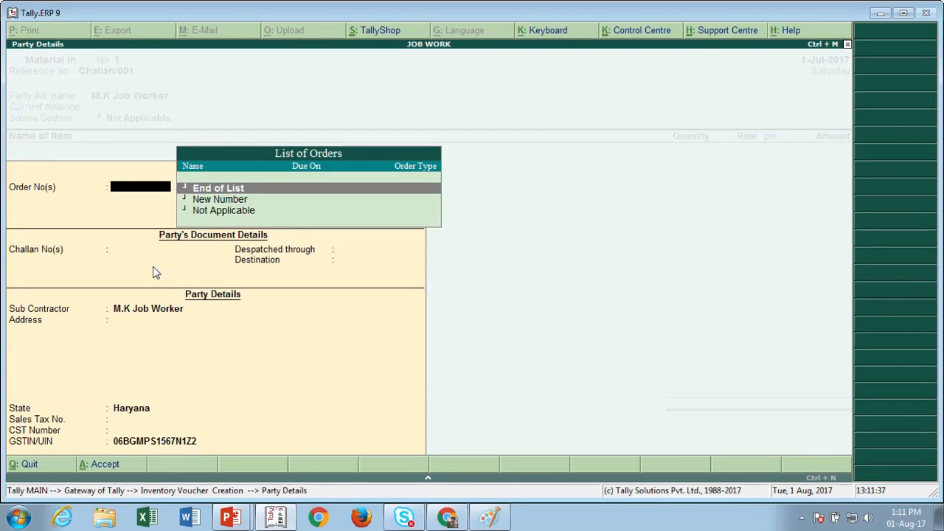
key("Return")
key("Return")
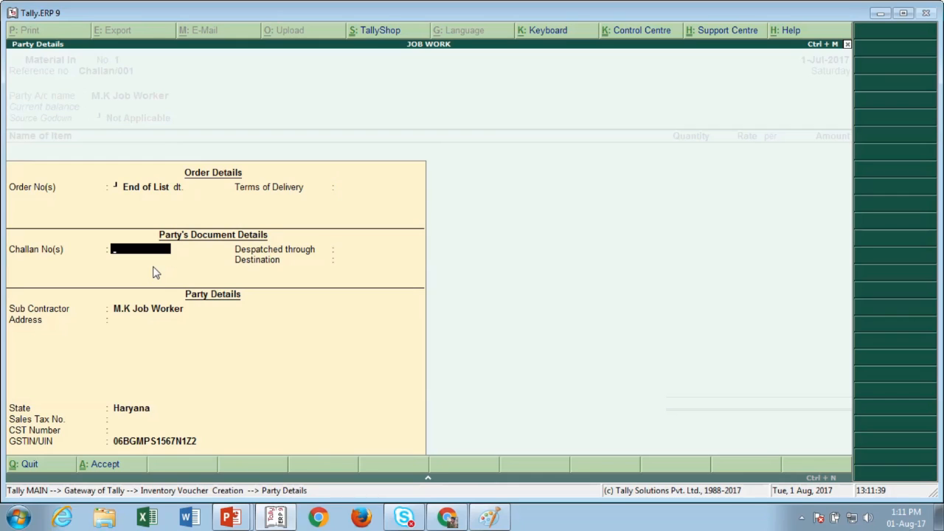
key("BackSpace")
key("BackSpace")
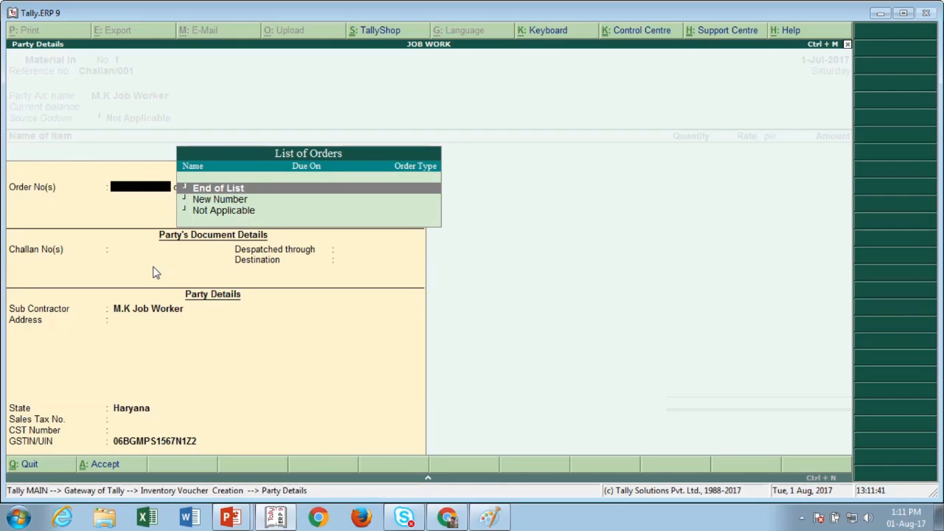
key("Escape")
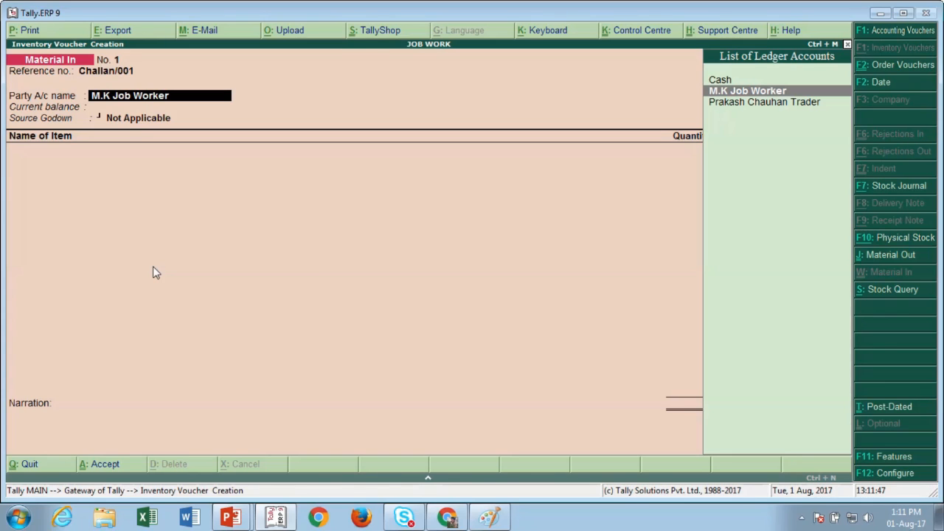
key("Return")
key("Return")
key("Return")
key("Return")
key("Return")
key("Return")
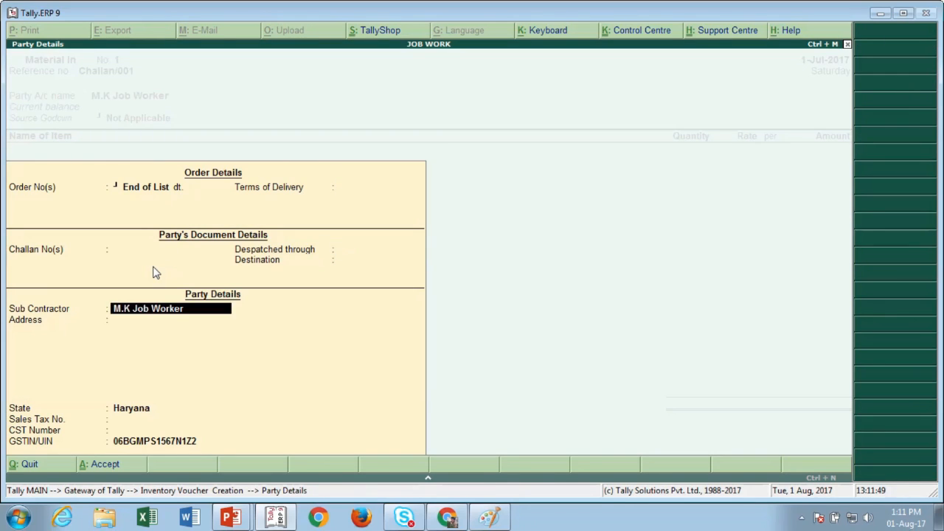
key("Return")
key("Return")
key("Return")
key("Return")
key("Return")
key("Return")
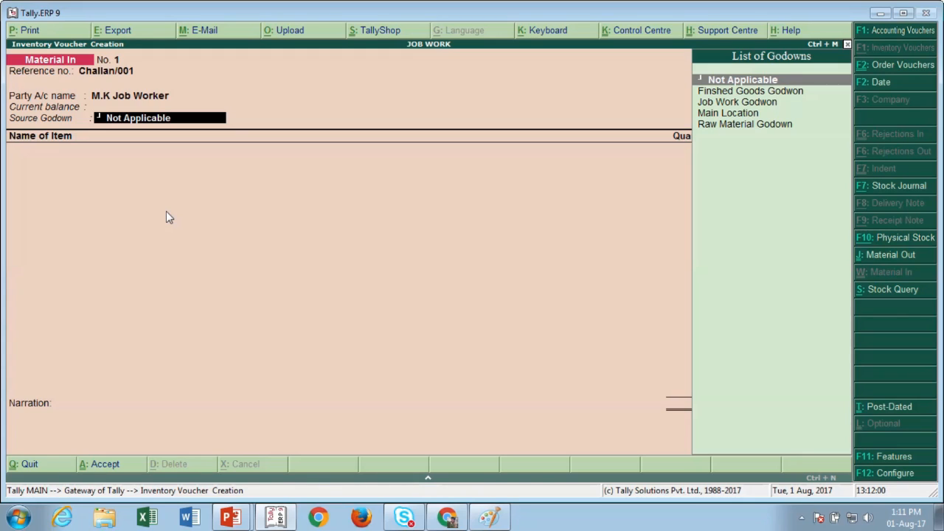
key("Down")
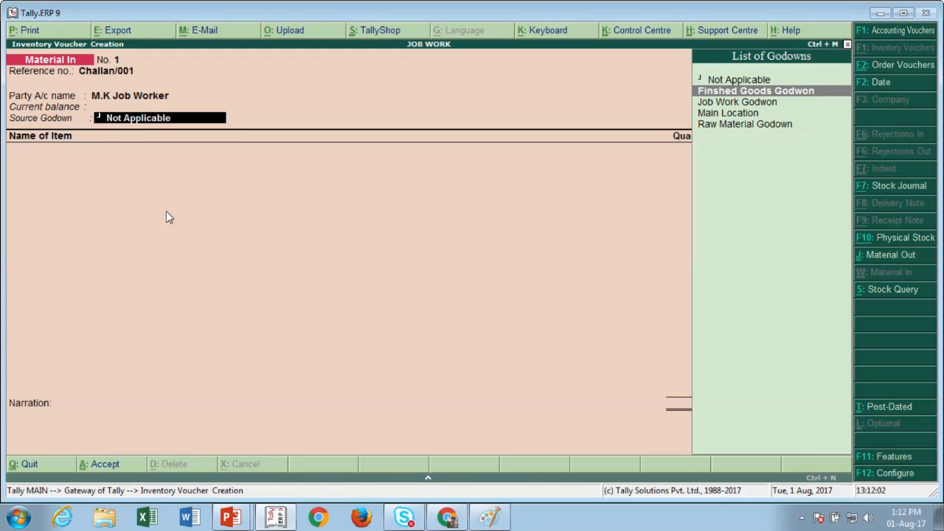
key("Return")
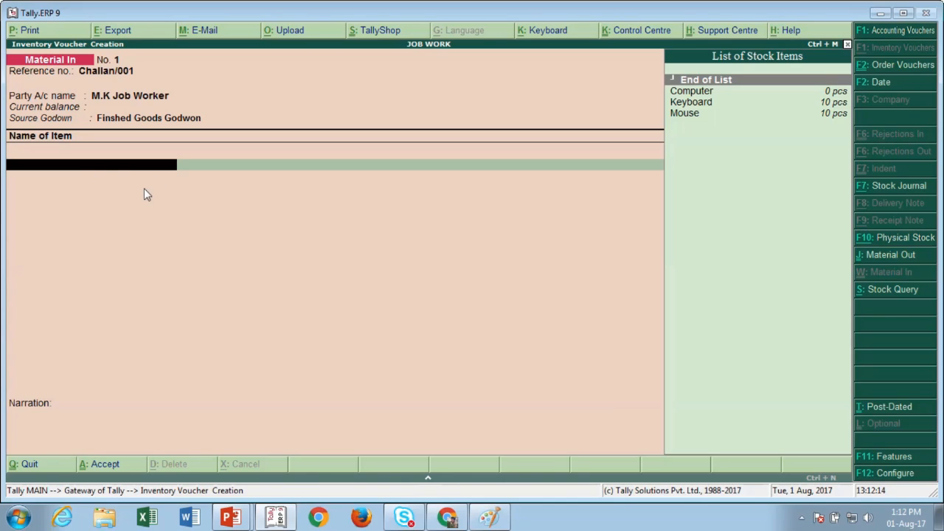
Quit the unsaved voucher and open the Material In voucher type for alteration.
key("Escape")
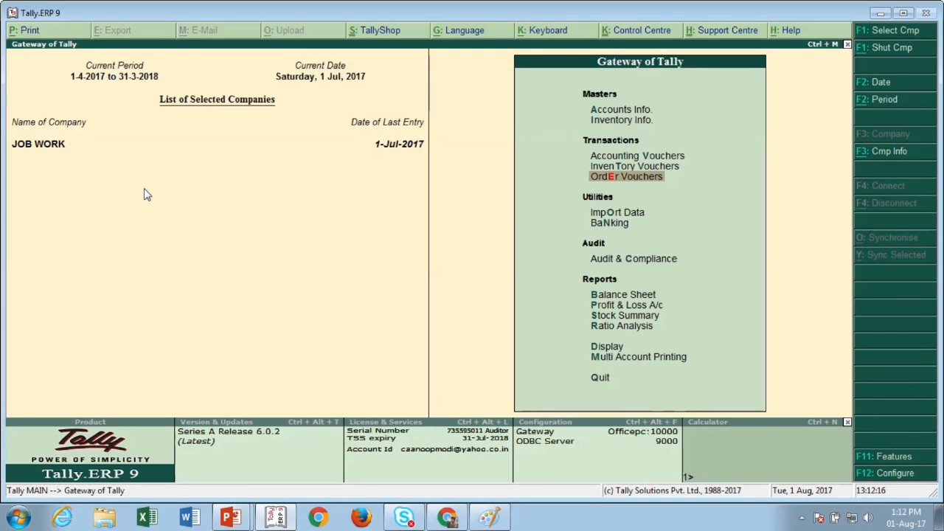
key("Escape")
key("Escape")
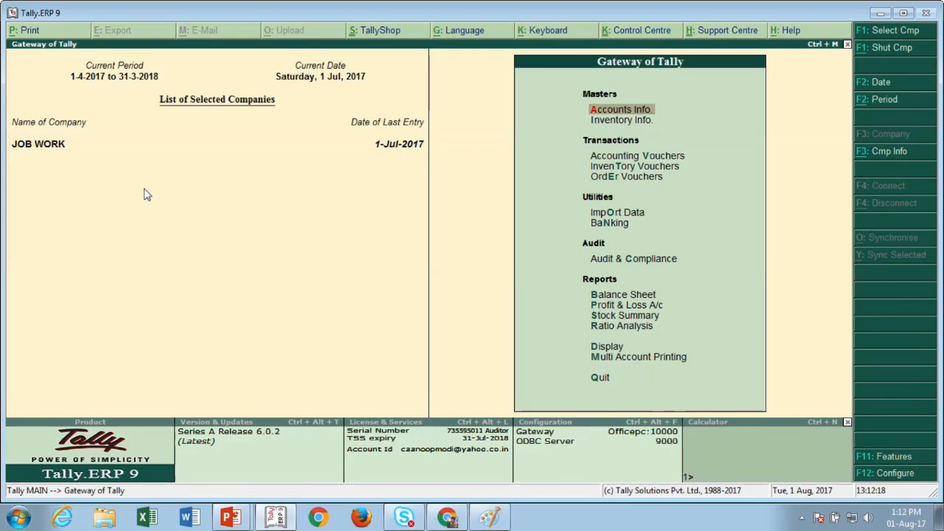
key("Down")
key("Down")
key("Up")
key("Up")
key("Return")
key("Down")
key("Down")
key("Return")
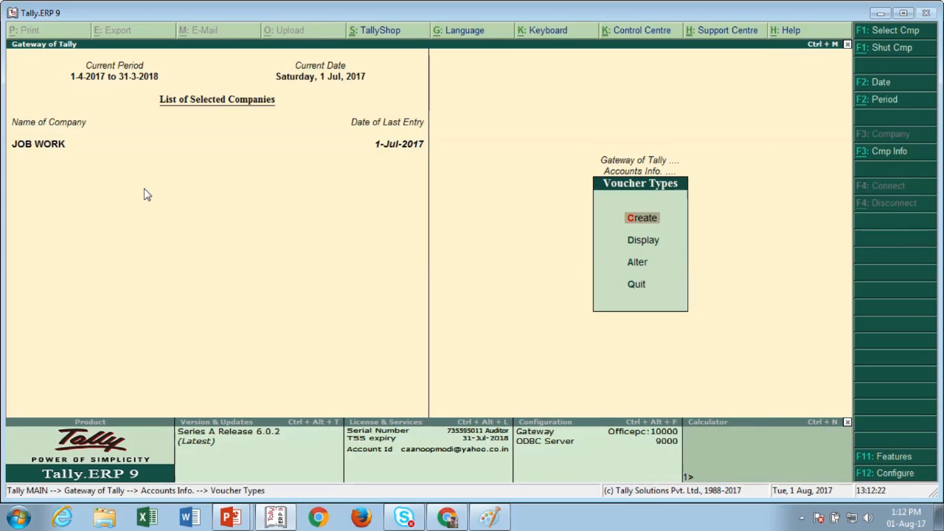
key("Down")
key("Down")
key("Return")
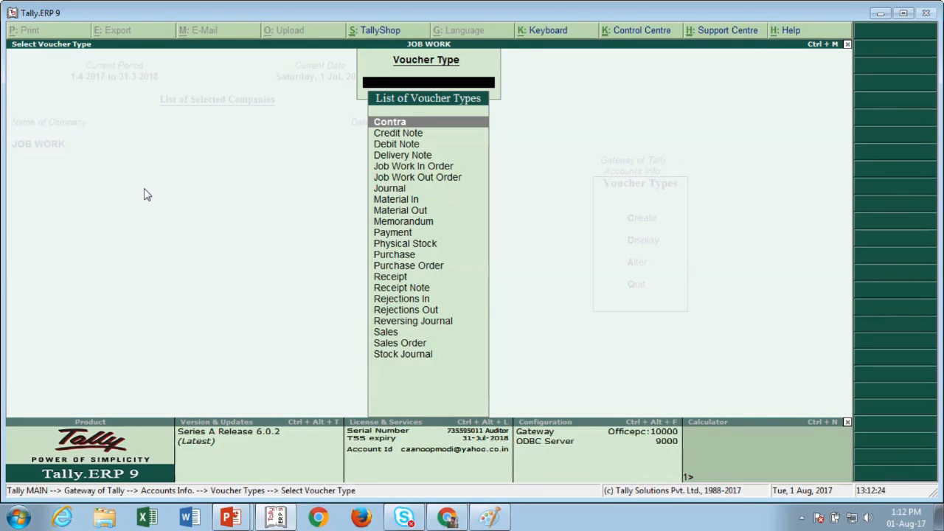
type("Ma")
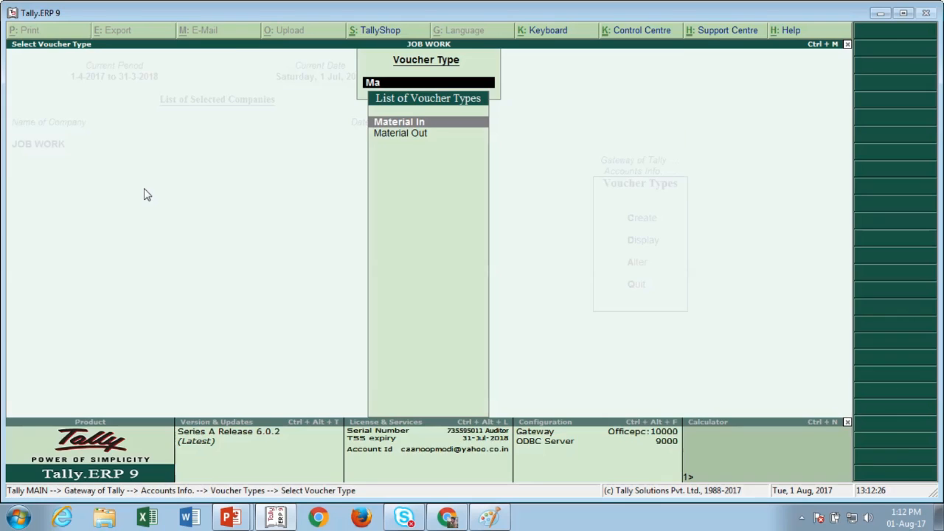
key("Return")
Review Material In's Use for Job Work In setting and accept the voucher type.
key("Return")
key("Return")
key("Return")
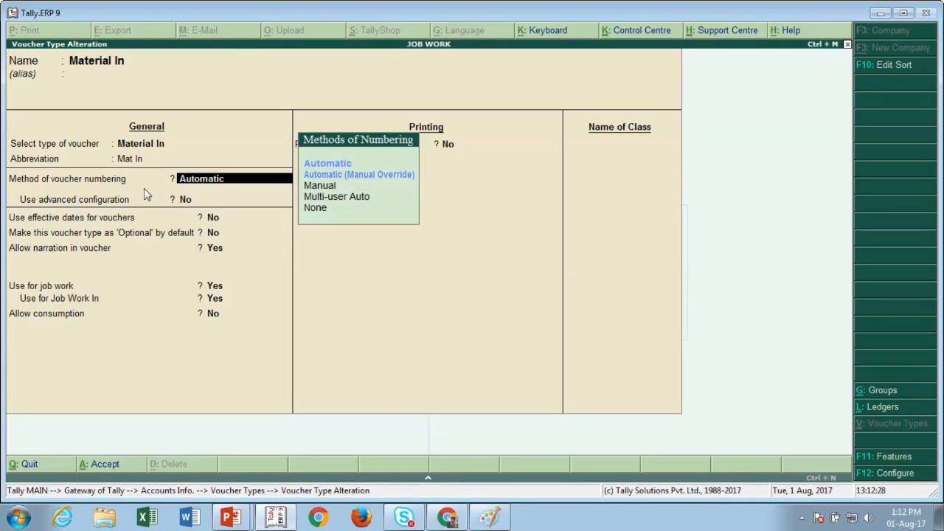
key("Return")
key("Return")
key("Return")
key("Return")
key("Return")
key("Return")
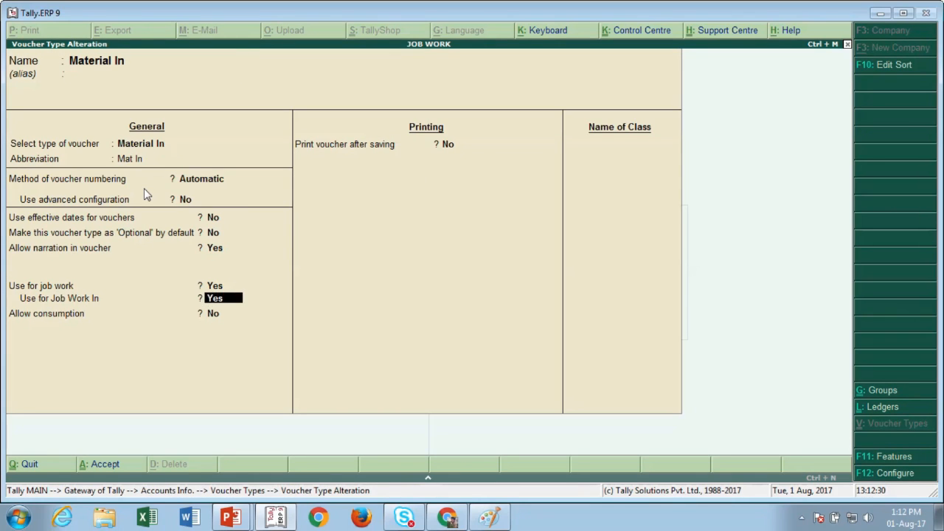
key("Return")
key("BackSpace")
key("ctrl+a")
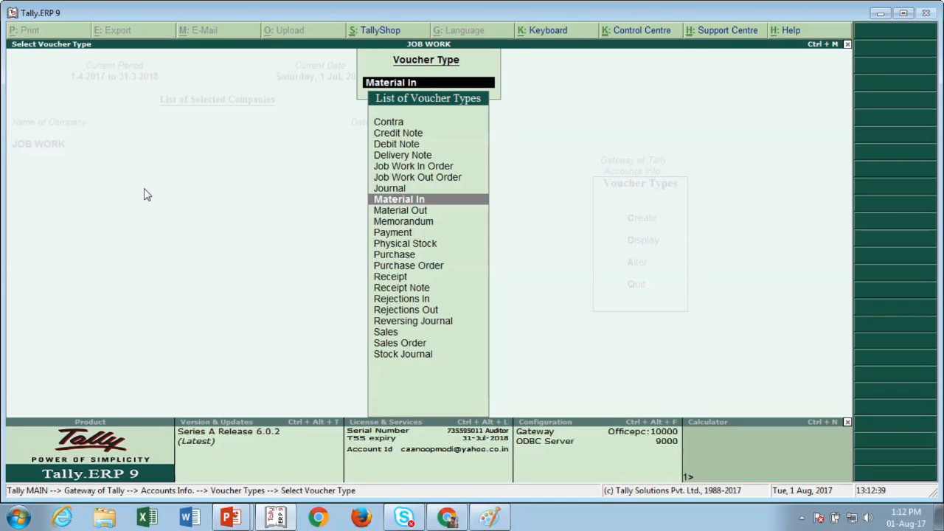
Open the Material Out voucher type and step through its settings to the printing option.
key("Down")
key("Return")
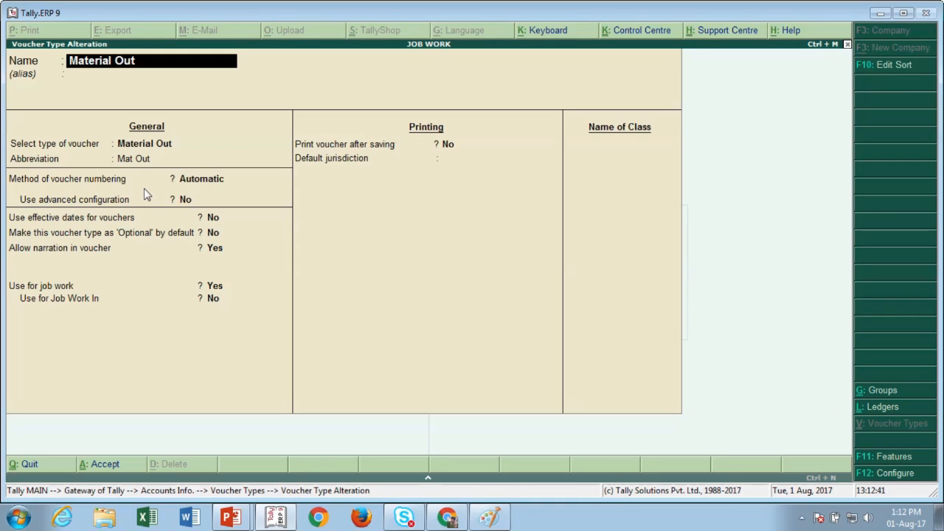
key("Return")
key("Return")
key("Return")
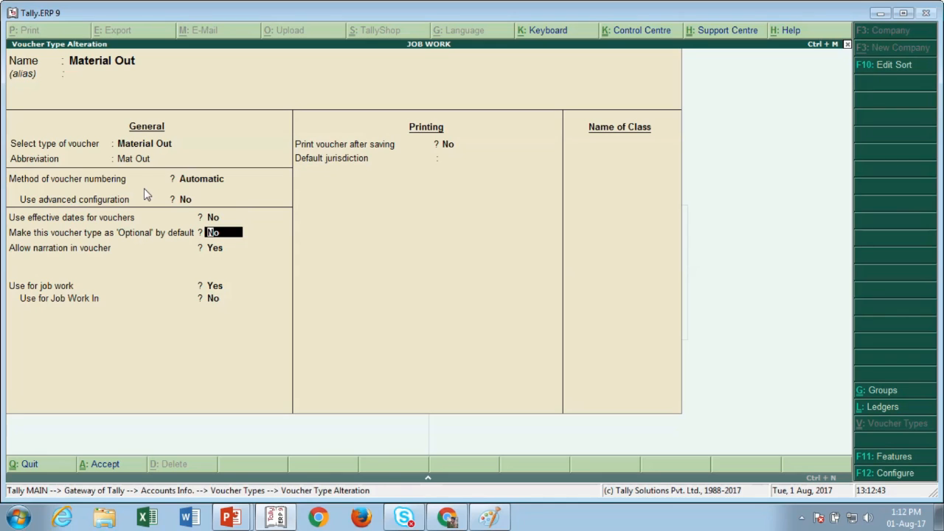
key("Return")
key("Return")
key("Return")
key("Return")
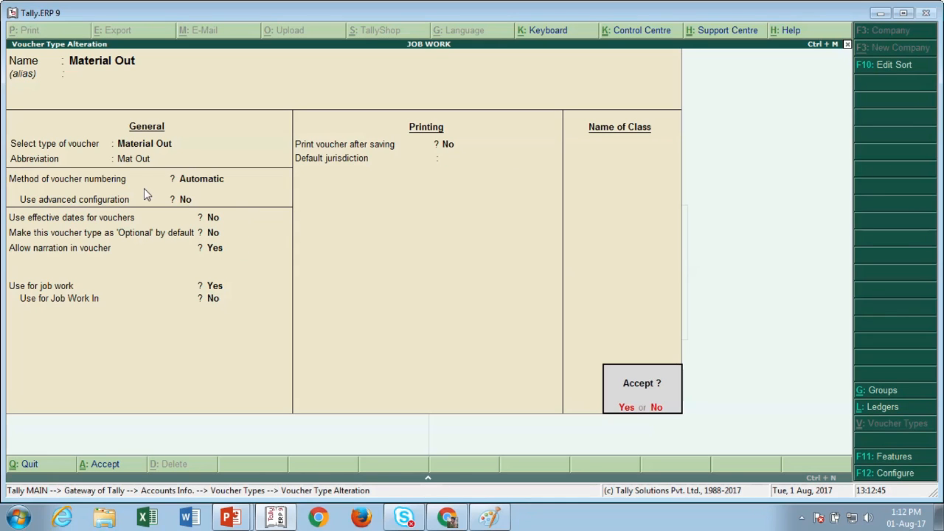
key("n")
key("BackSpace")
key("BackSpace")
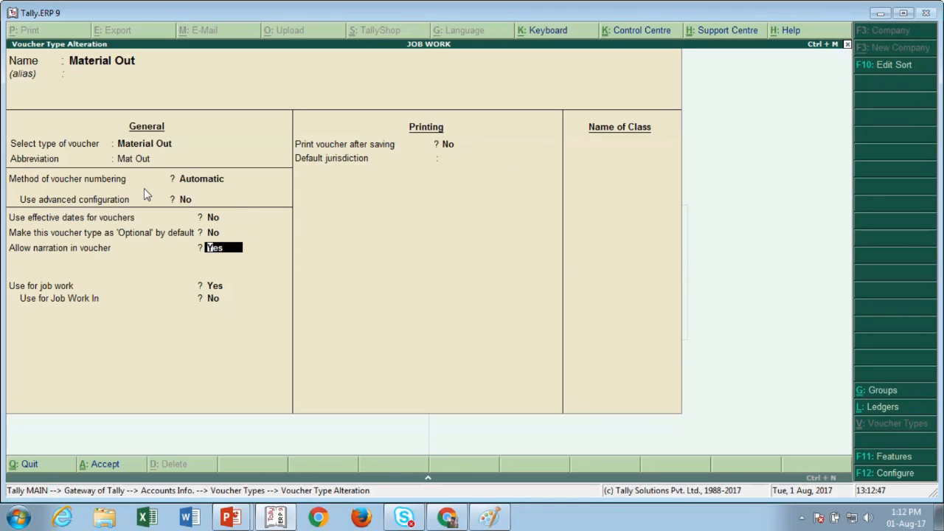
key("Return")
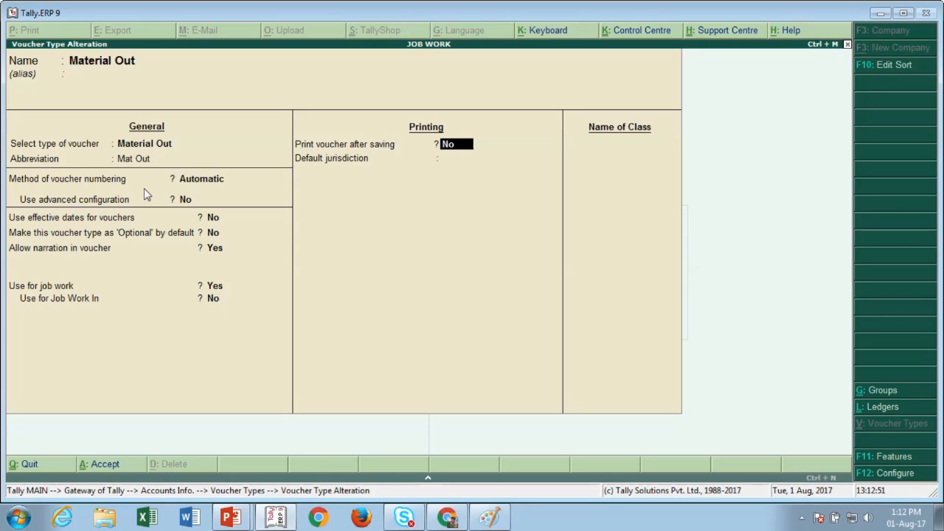
mouse_move(354, 3)
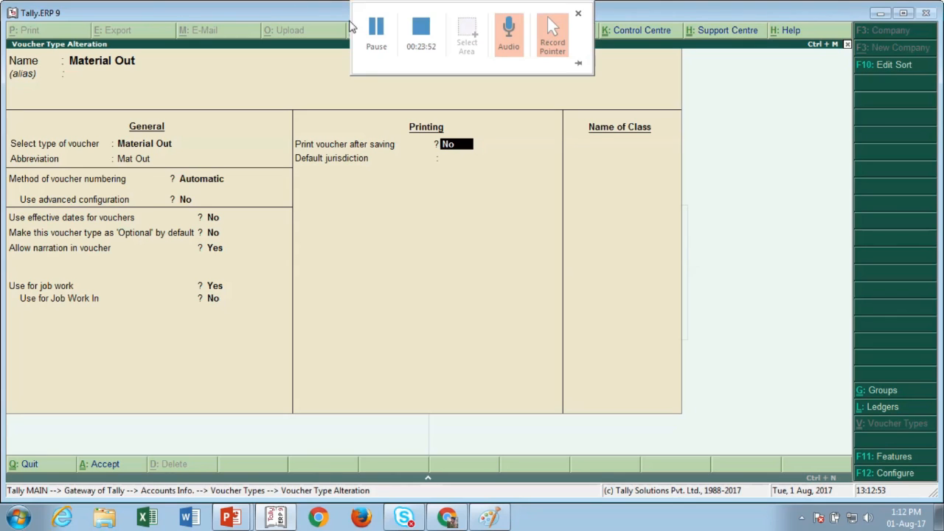
left_click(376, 30)
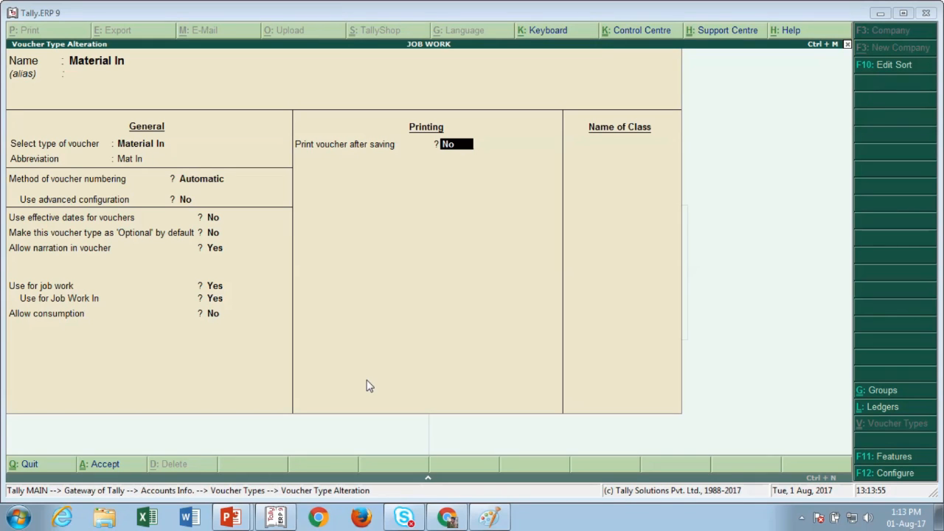
Keep Automatic numbering, set Use for Job Work In to No and Allow consumption to Yes.
key("Up")
key("Up")
key("Up")
key("Up")
key("Up")
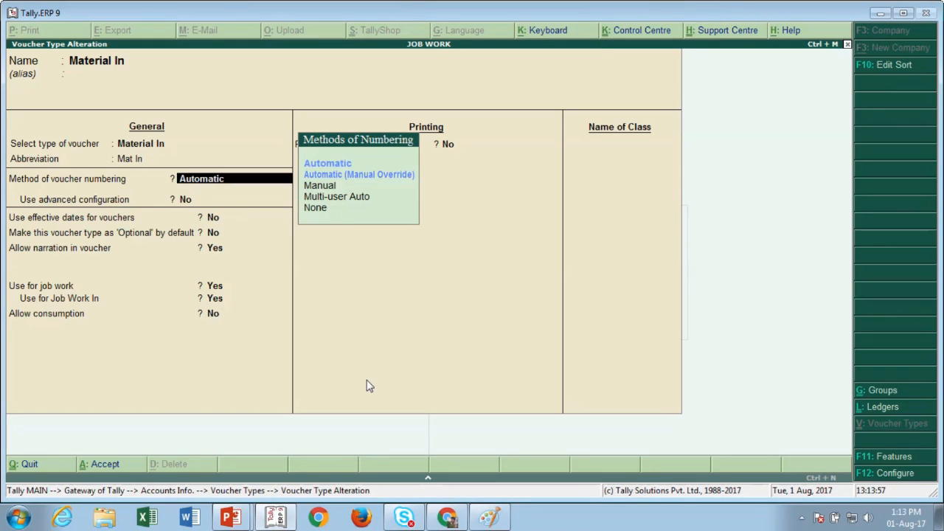
key("Return")
key("Return")
key("Return")
key("Return")
key("Return")
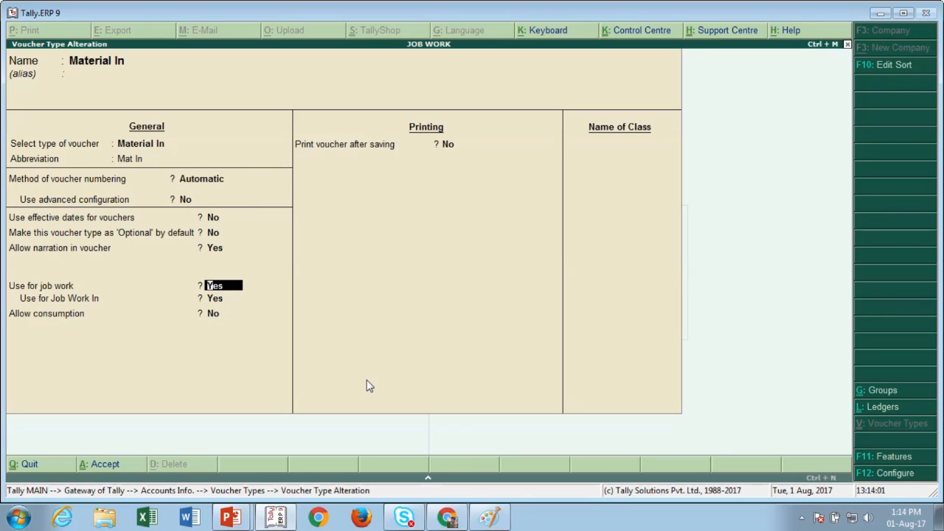
key("Return")
type("n")
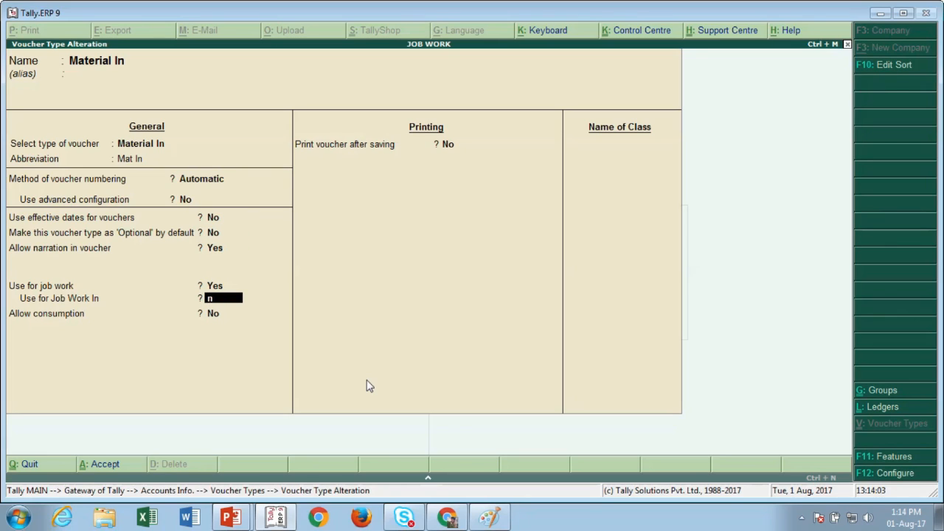
key("Return")
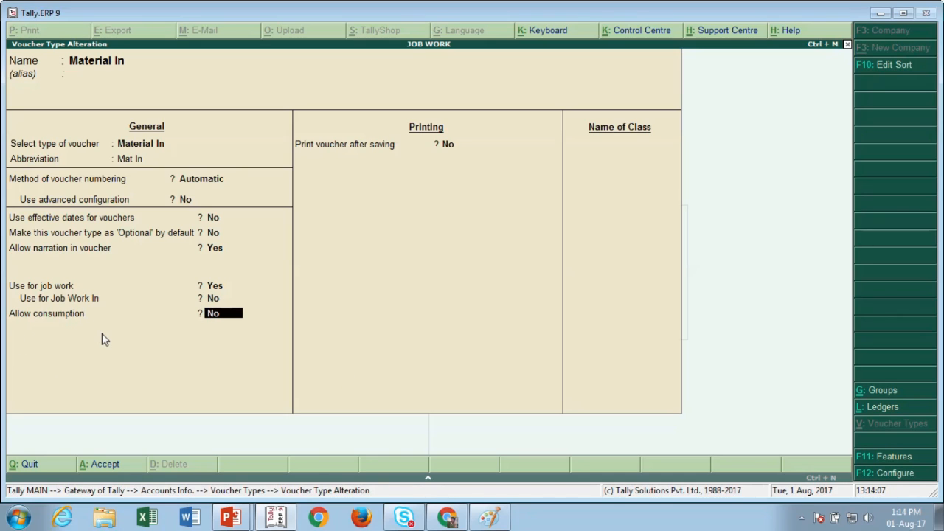
key("BackSpace")
type("y")
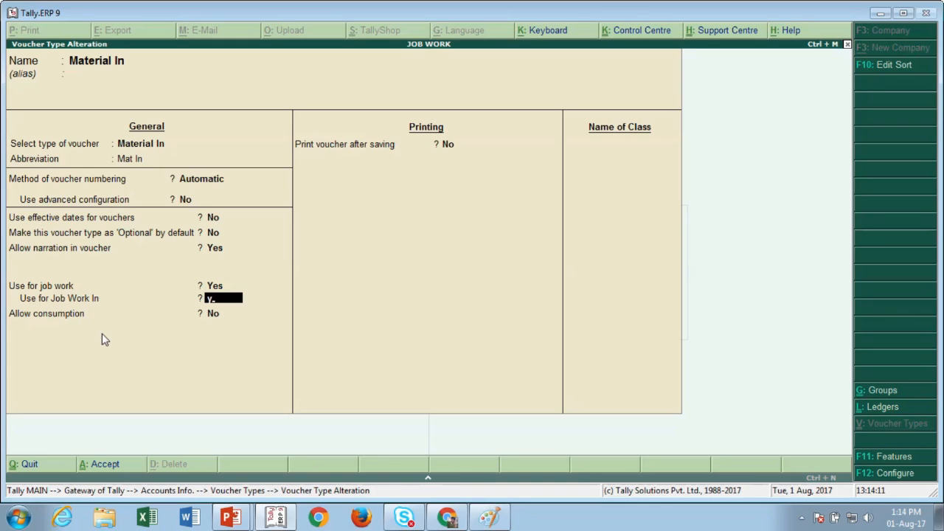
key("Return")
key("BackSpace")
type("n")
key("Return")
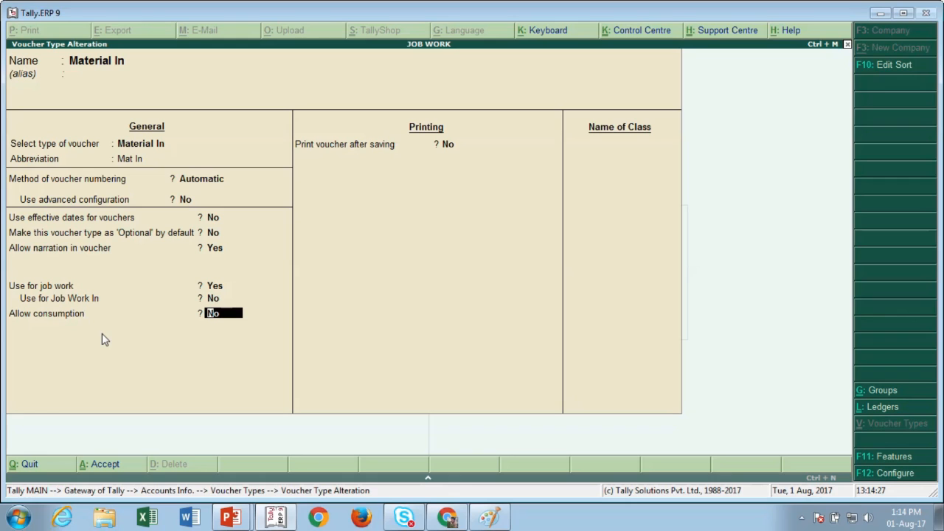
type("y")
key("Return")
key("ctrl+a")
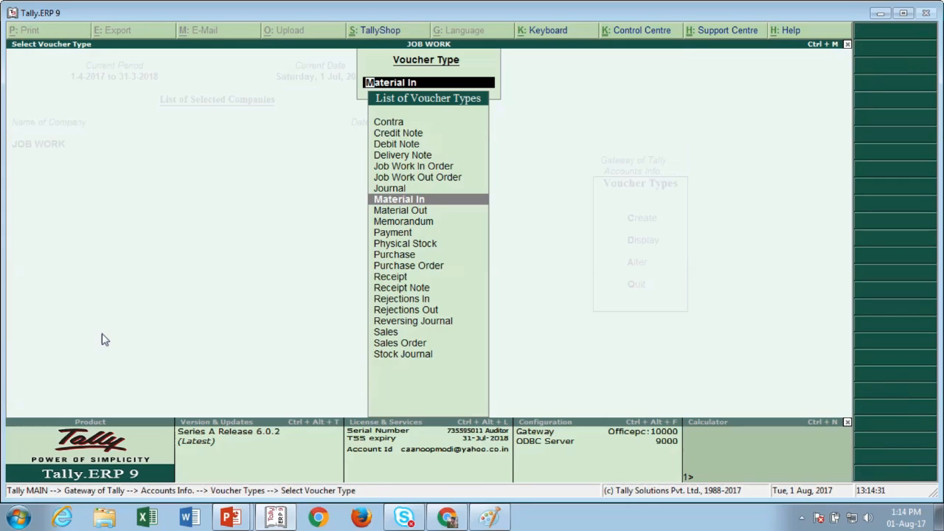
Leave Material Out unchanged, back out to Gateway of Tally, and start an order voucher.
key("Down")
key("Return")
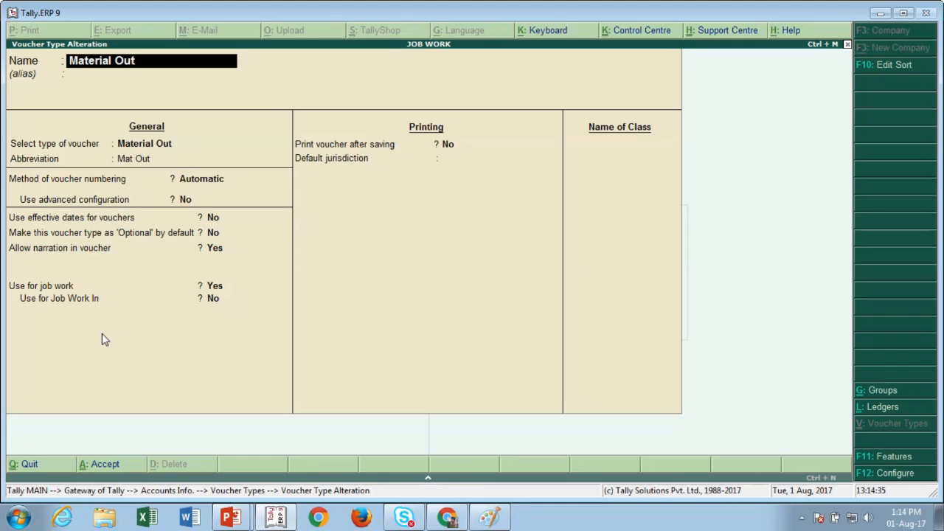
key("Escape")
key("Return")
key("Escape")
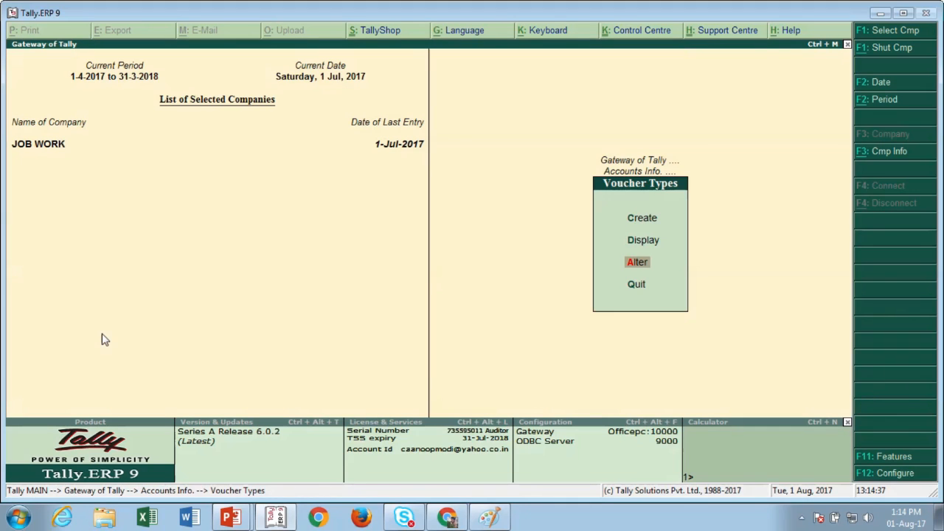
key("Escape")
key("Escape")
key("Down")
key("Escape")
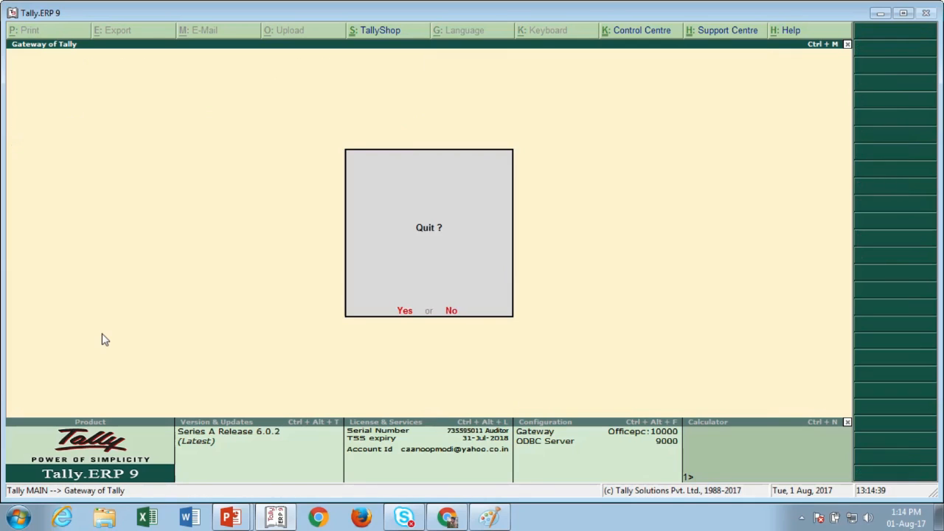
key("Escape")
key("Down")
key("Down")
key("Down")
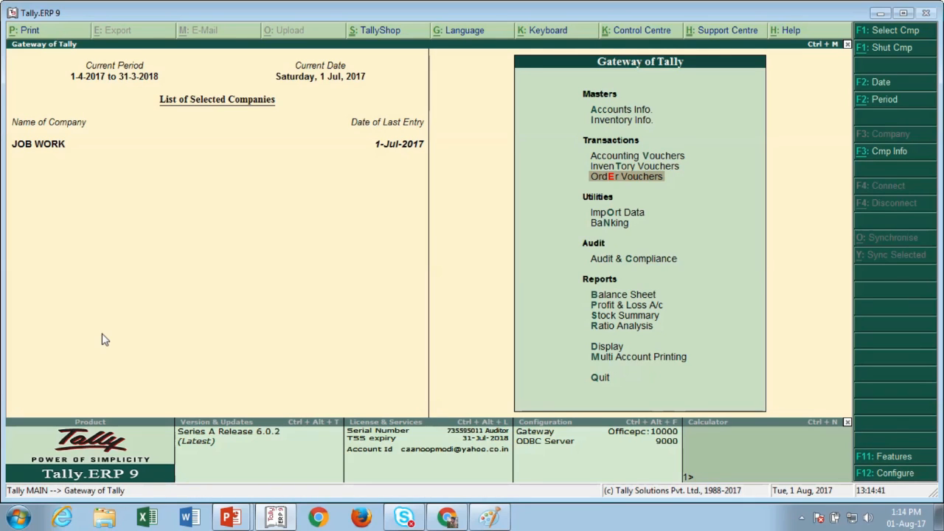
key("Return")
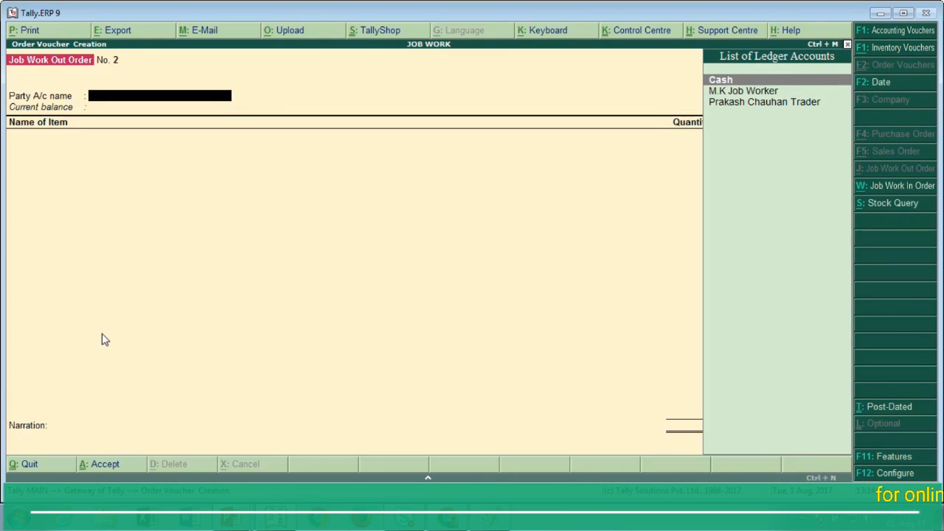
Switch to a Material In voucher with reference challan/001 and party M.K Job Worker.
key("ctrl+w")
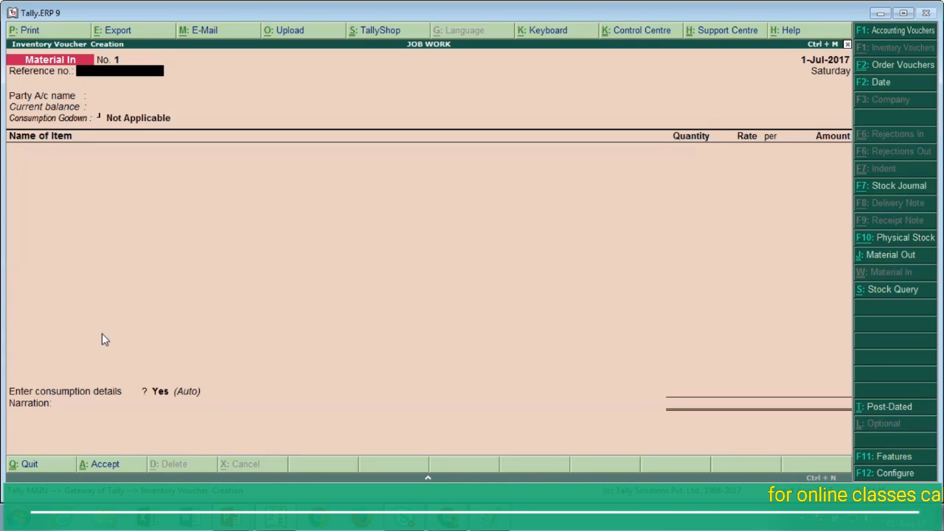
type("cha")
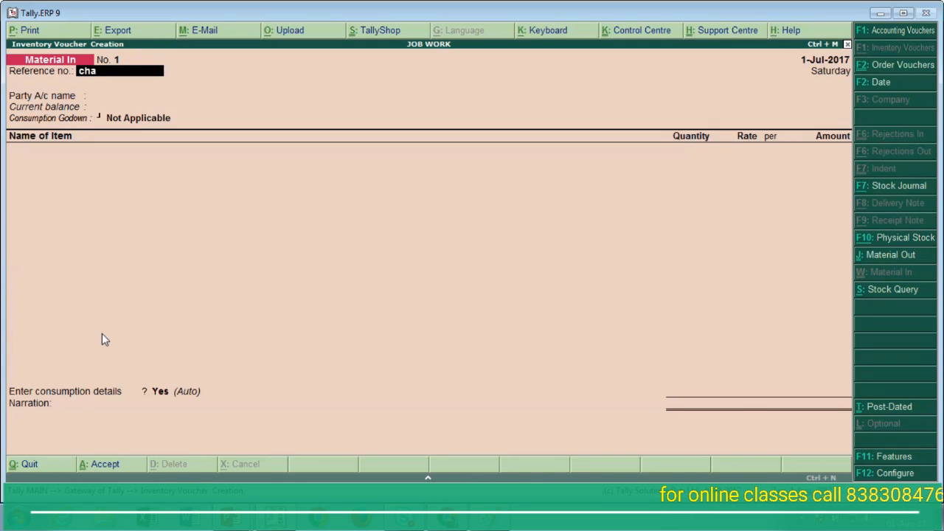
type("llan/")
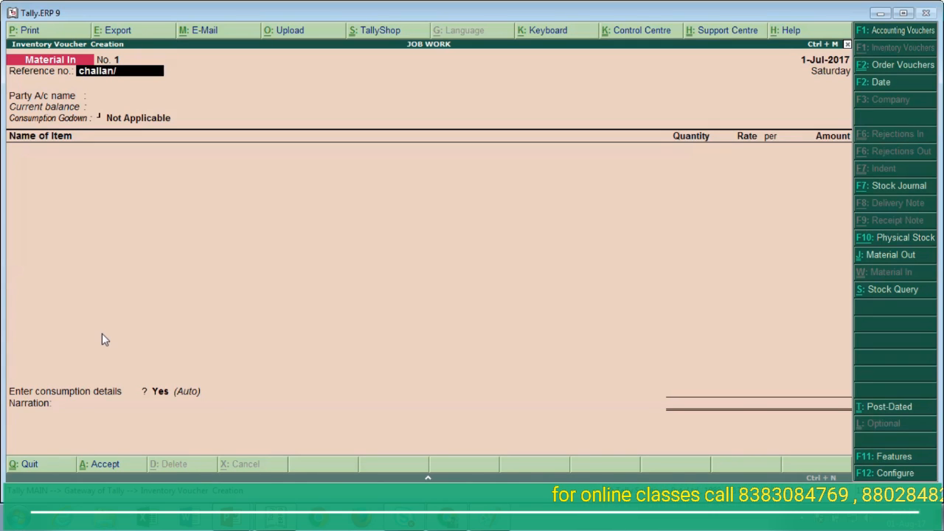
type("001")
key("Return")
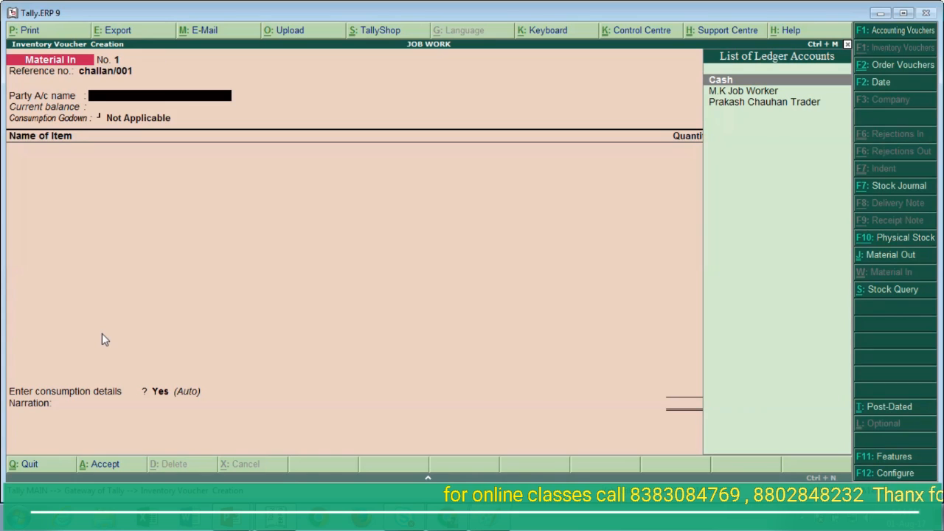
key("Down")
key("Return")
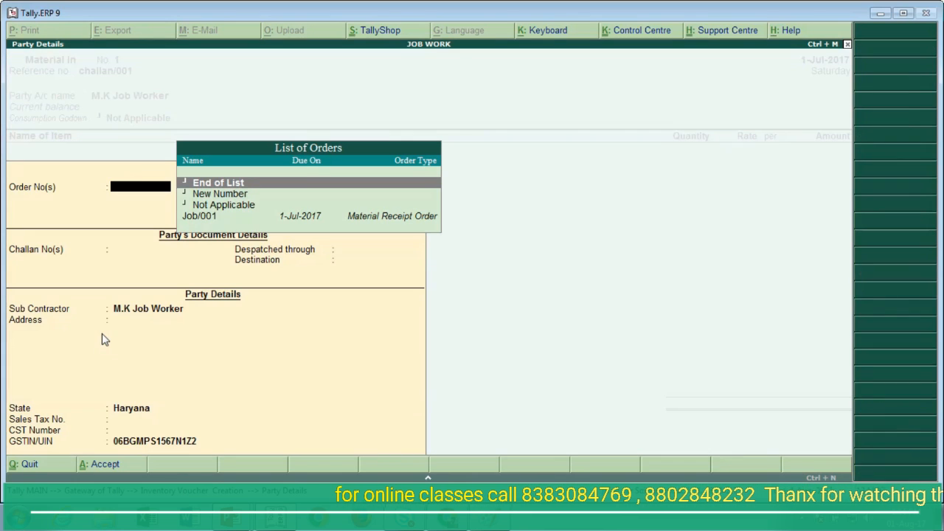
Link the voucher to order Job/001 in Party Details and accept the details.
key("Down")
key("Down")
key("Down")
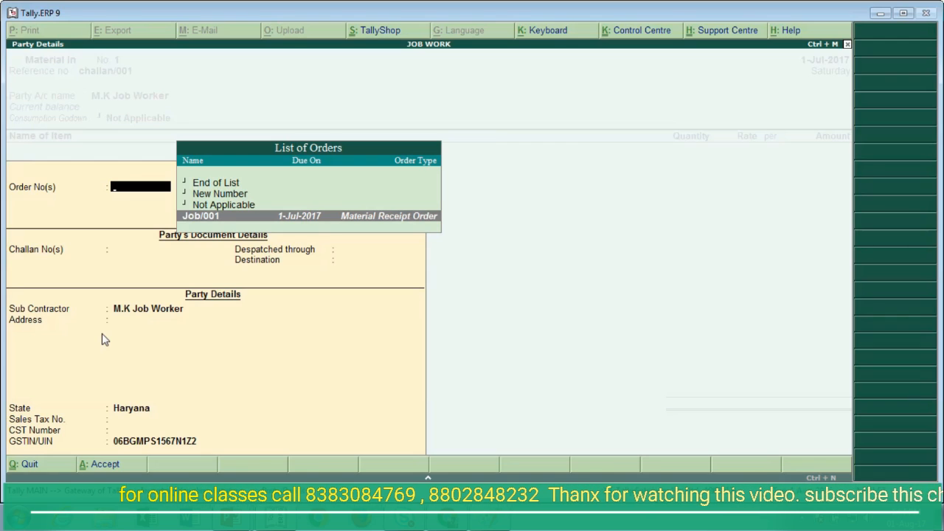
key("Return")
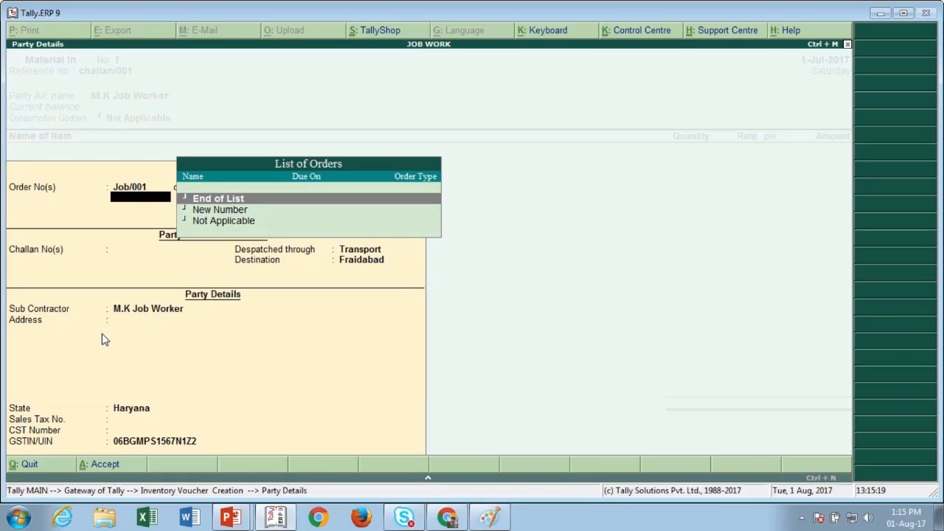
key("Return")
key("Return")
key("Return")
key("Return")
key("Return")
key("Return")
key("Return")
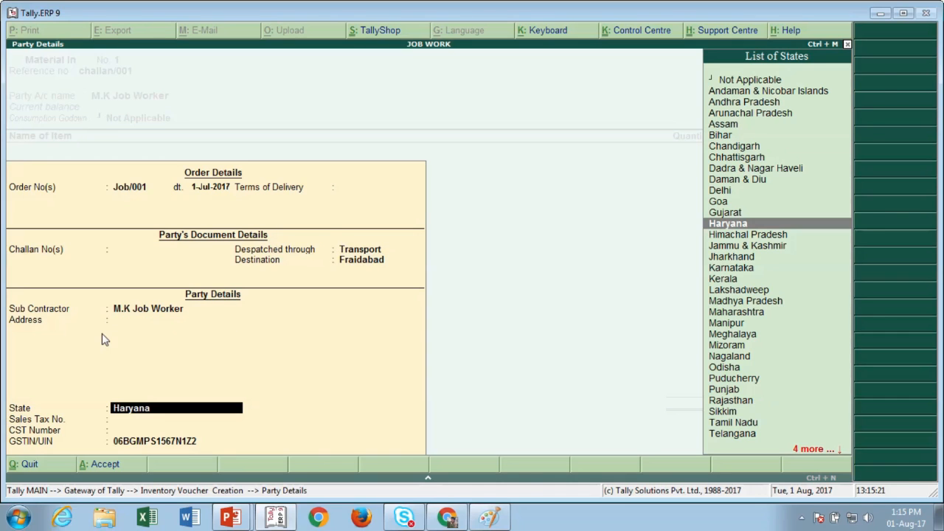
key("Return")
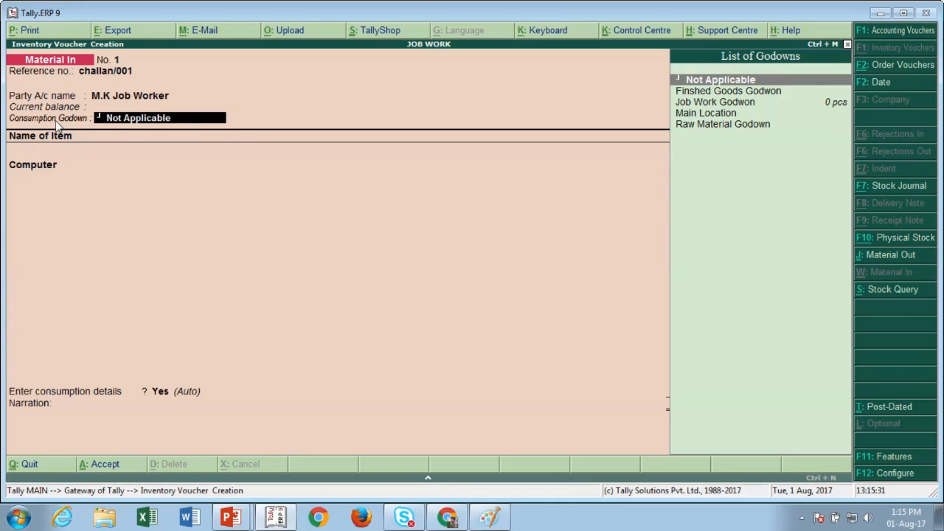
Set the finished goods godown for consumption and use the Computer bill of materials.
key("Down")
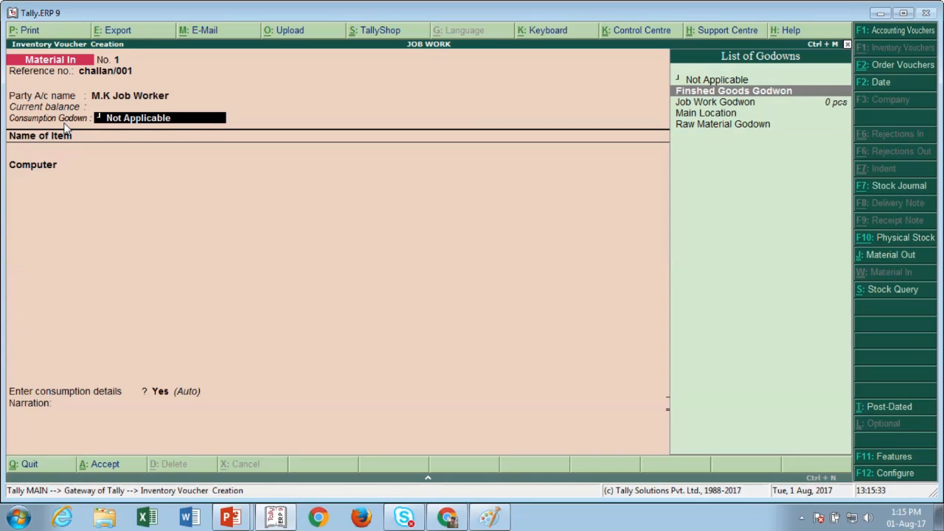
key("Down")
key("Up")
key("Return")
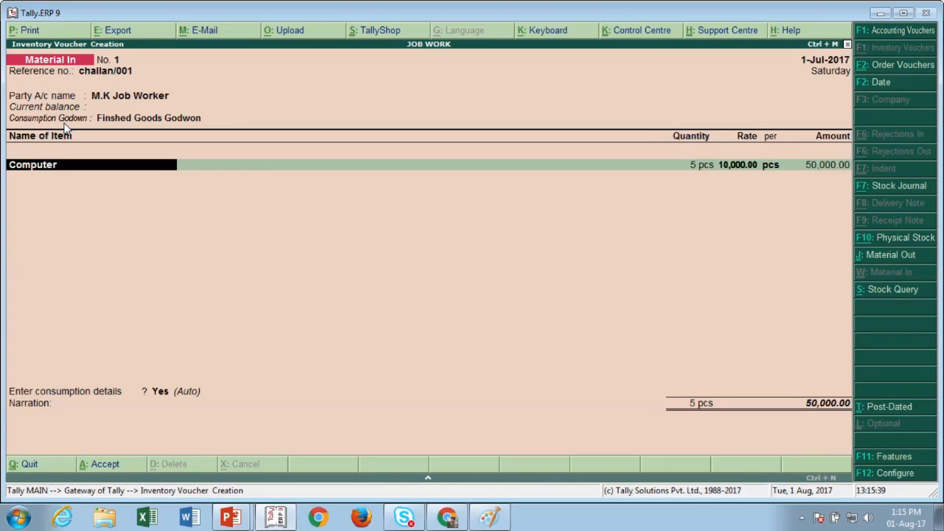
key("Return")
key("Return")
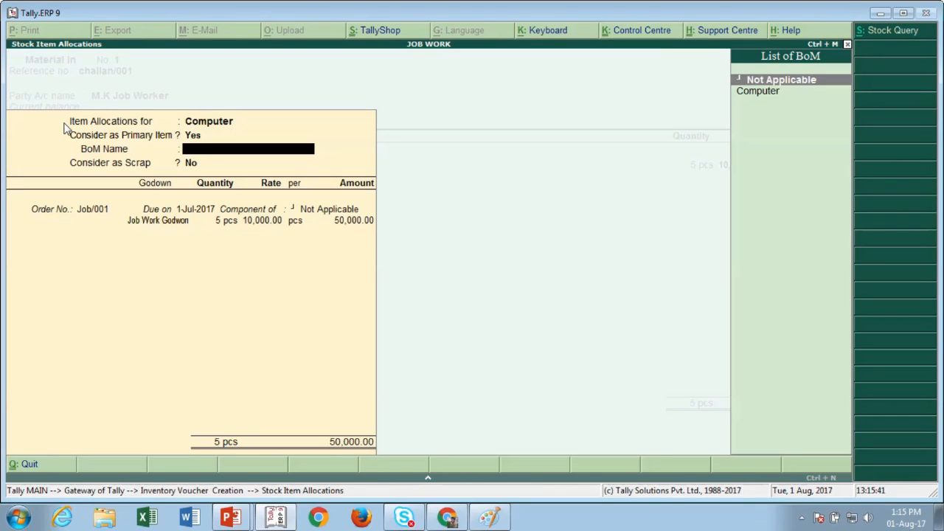
key("Down")
key("Return")
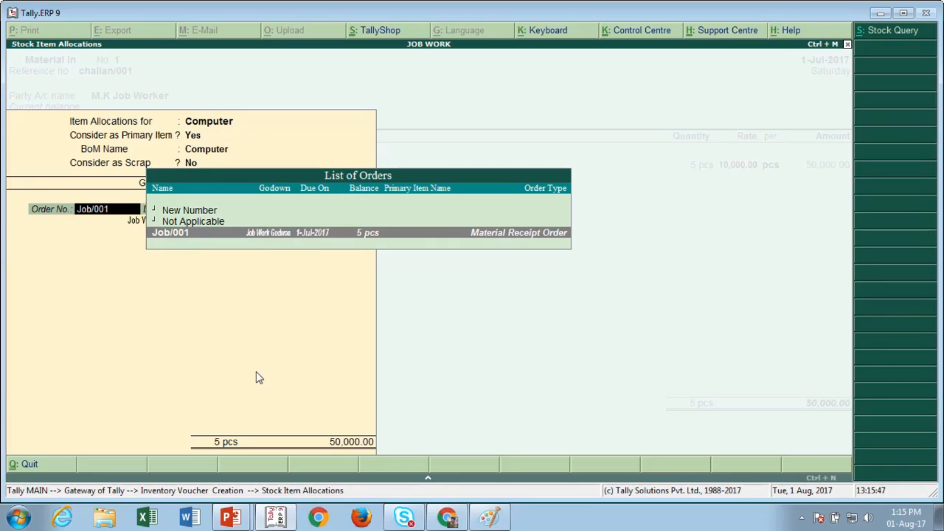
Allocate 5 pcs Computer against order Job/001 in Job Work Godown for 50,000 and save.
key("Return")
key("BackSpace")
key("Return")
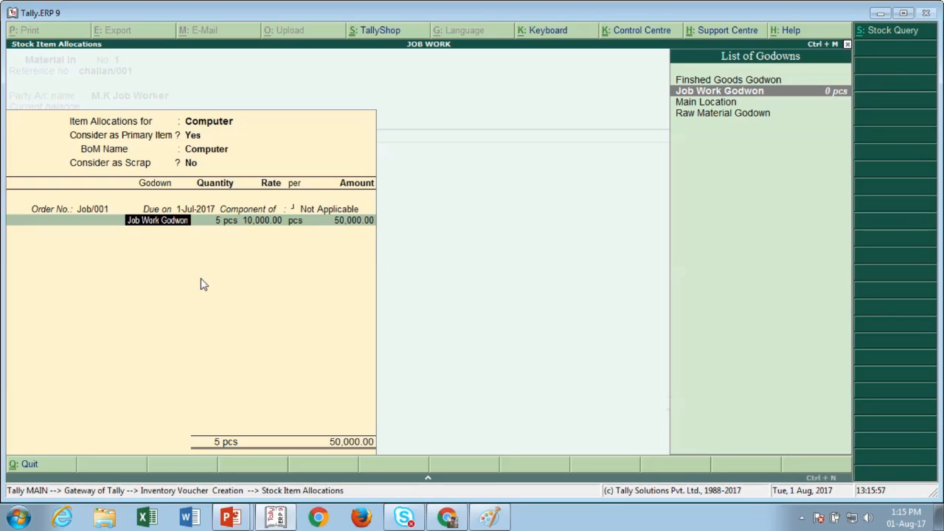
key("Return")
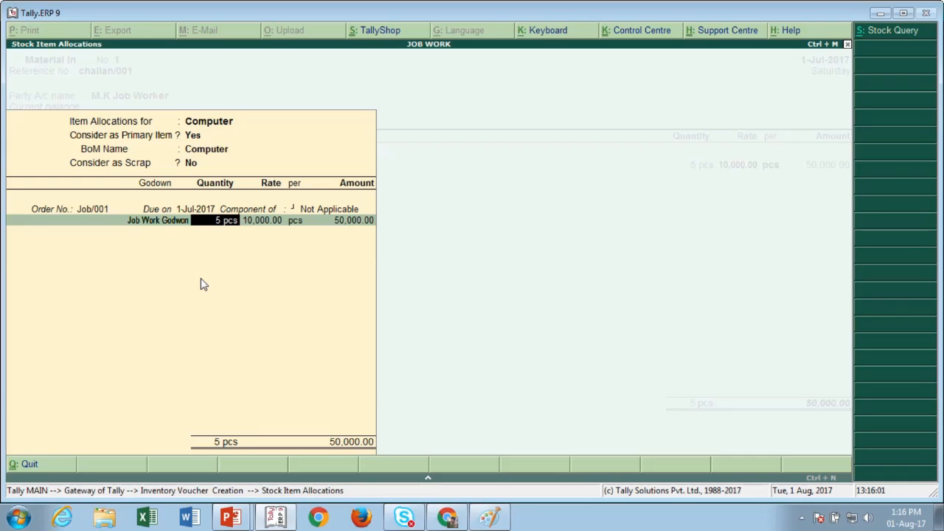
key("Return")
key("Return")
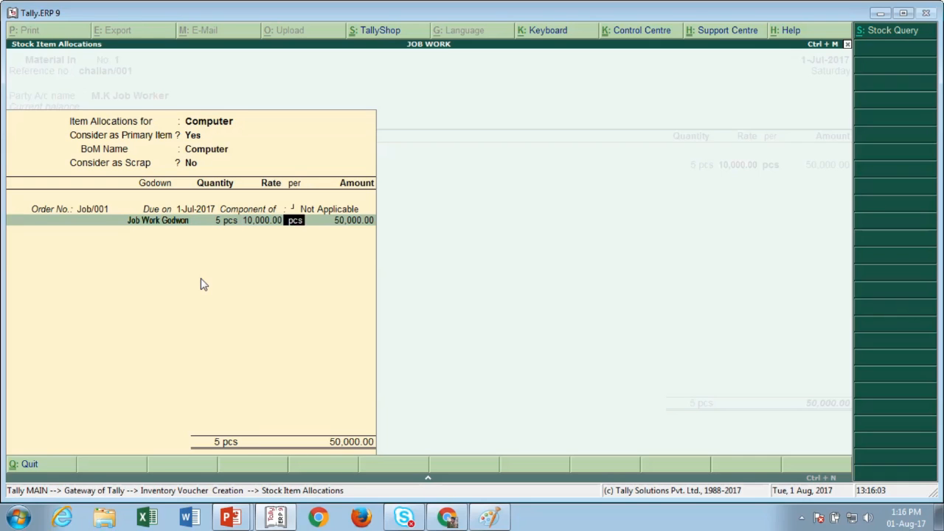
key("Return")
key("Return")
key("Return")
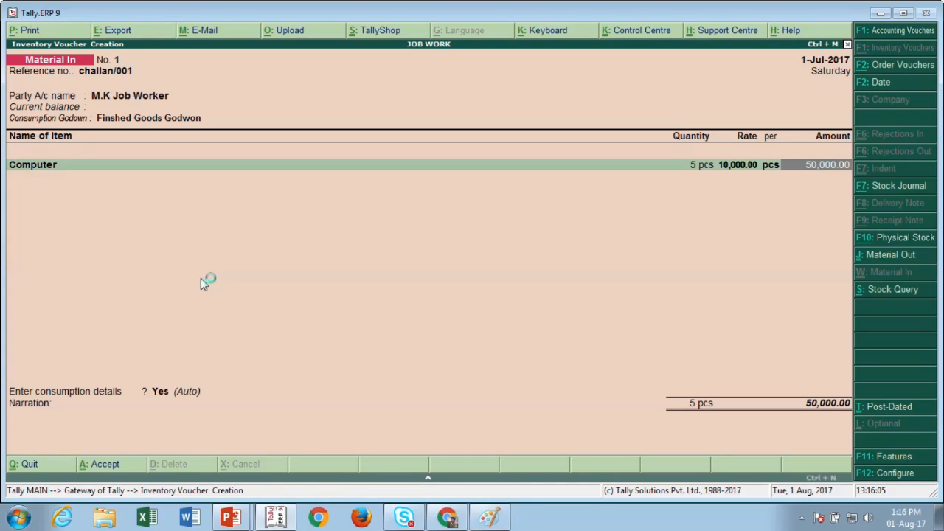
key("Return")
key("Return")
key("Return")
key("Return")
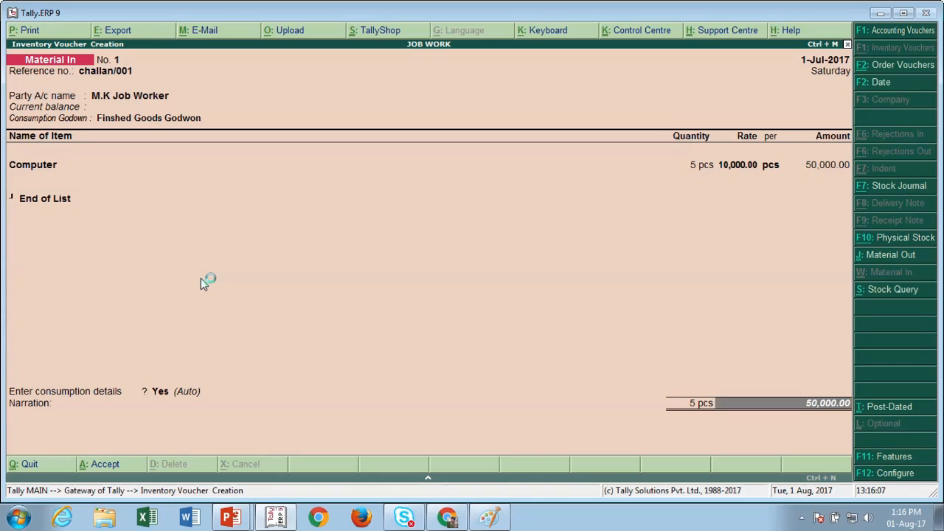
key("Return")
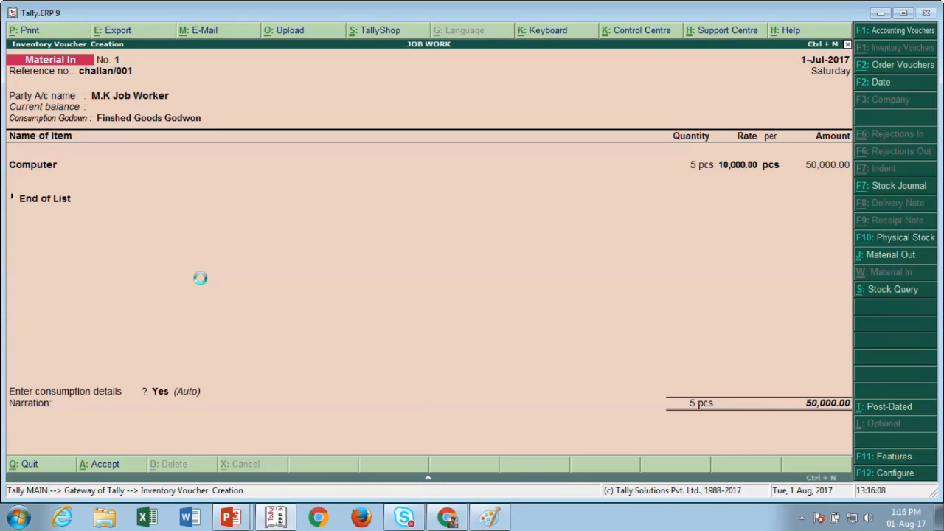
key("Escape")
key("Escape")
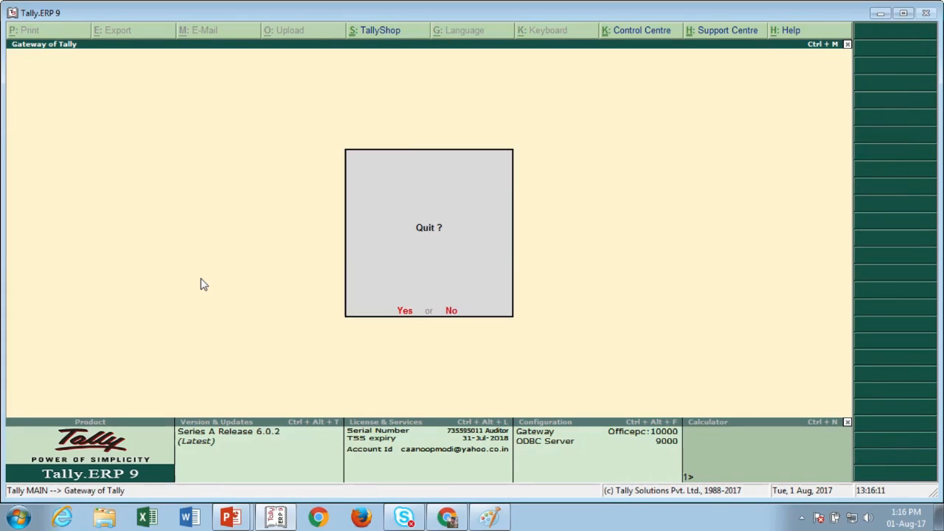
Dismiss the quit prompt and open the Material In Register, drilling into its July voucher.
key("n")
key("Down")
key("Down")
key("Down")
key("Down")
key("Down")
key("Down")
key("Down")
key("Down")
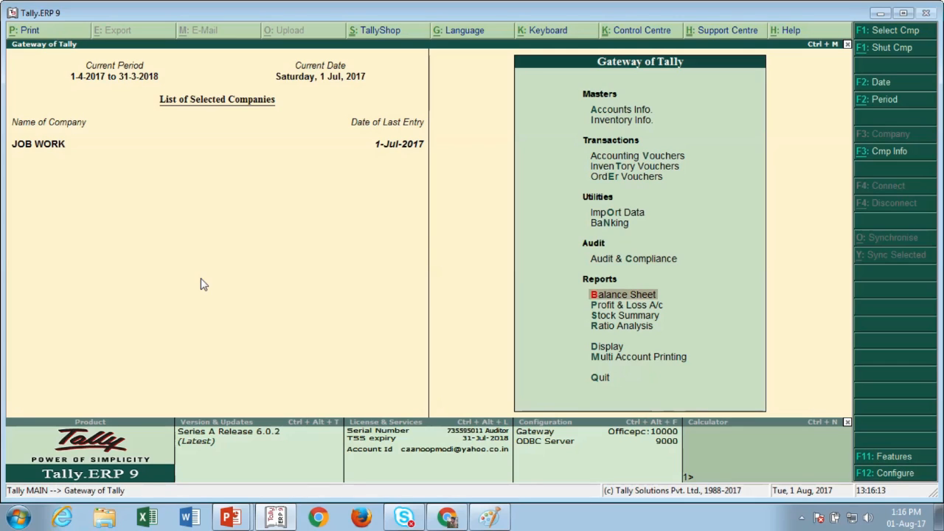
key("Down")
key("Down")
key("Down")
key("Down")
key("Return")
key("Down")
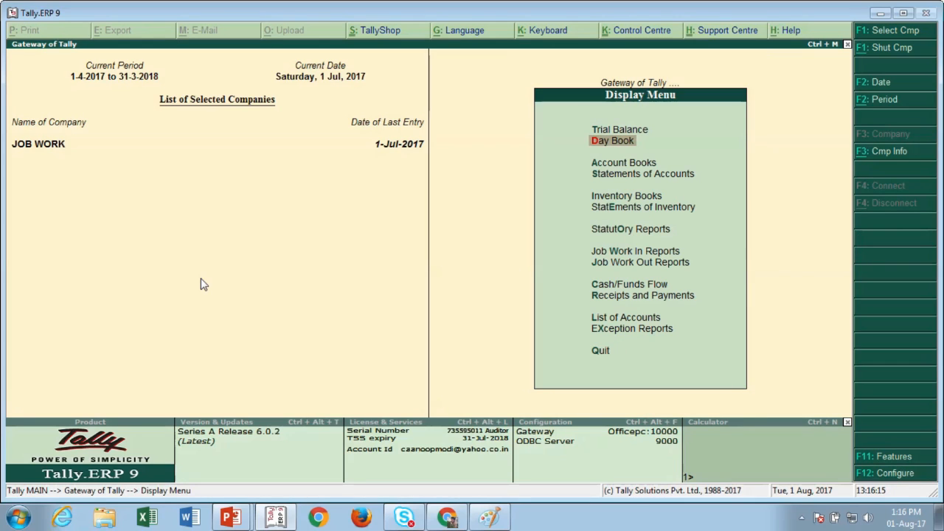
key("Down")
key("Down")
key("Down")
key("Down")
key("Down")
key("Down")
key("Down")
key("Return")
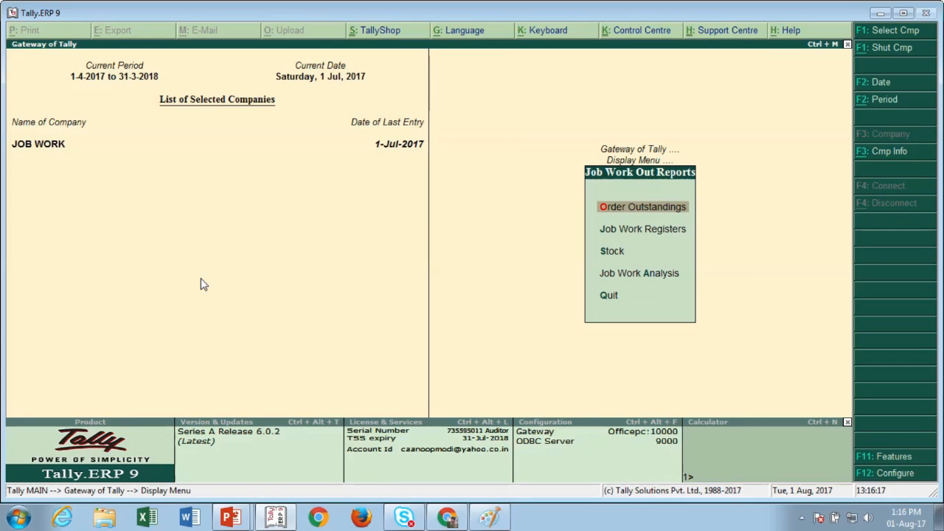
key("Down")
key("Return")
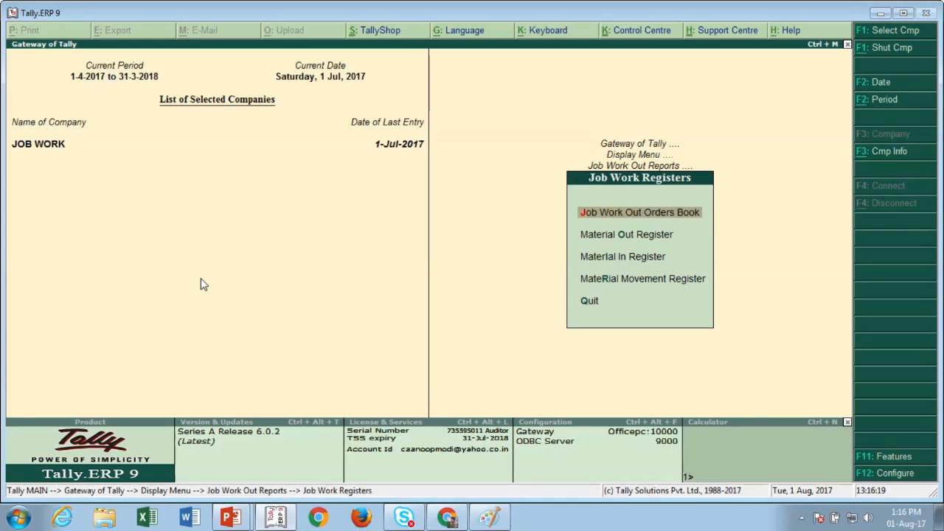
key("Down")
key("Down")
key("Return")
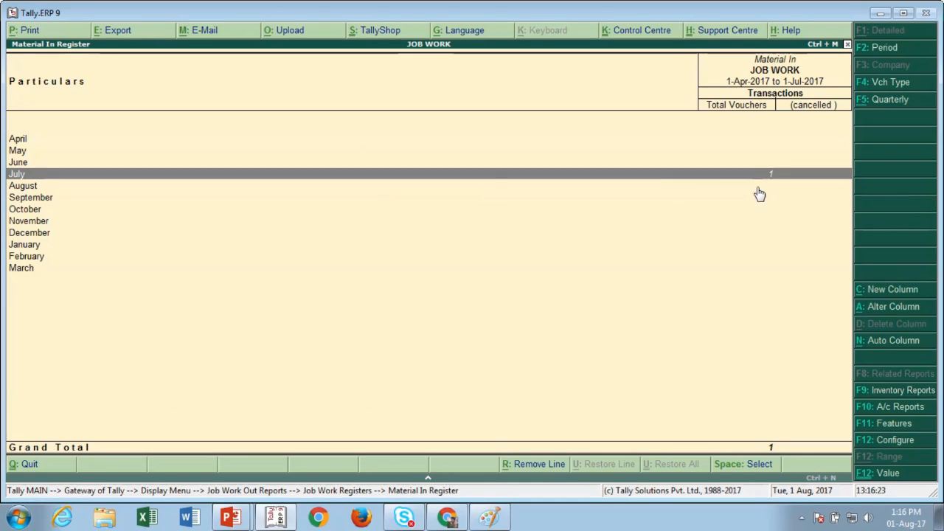
key("Return")
key("Return")
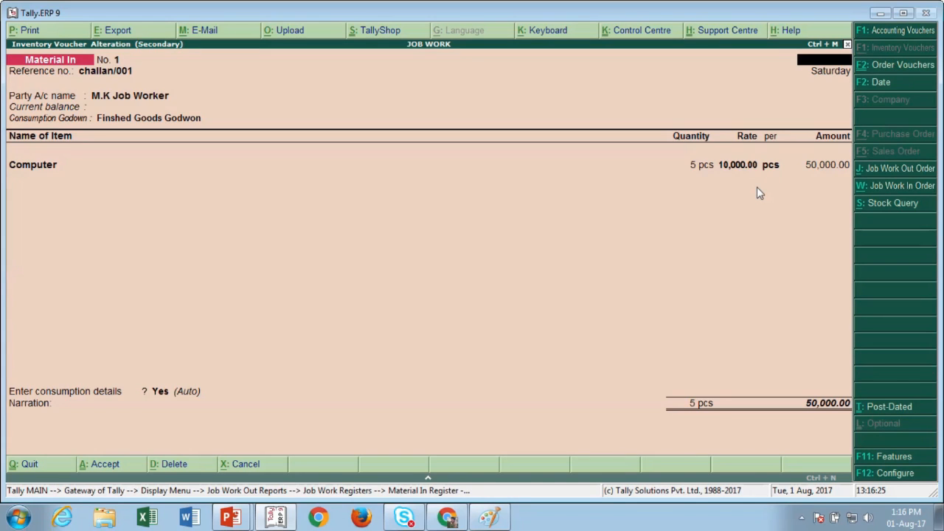
key("Escape")
key("Escape")
key("Escape")
Open the Material Out Register and review its July vouchers.
key("Up")
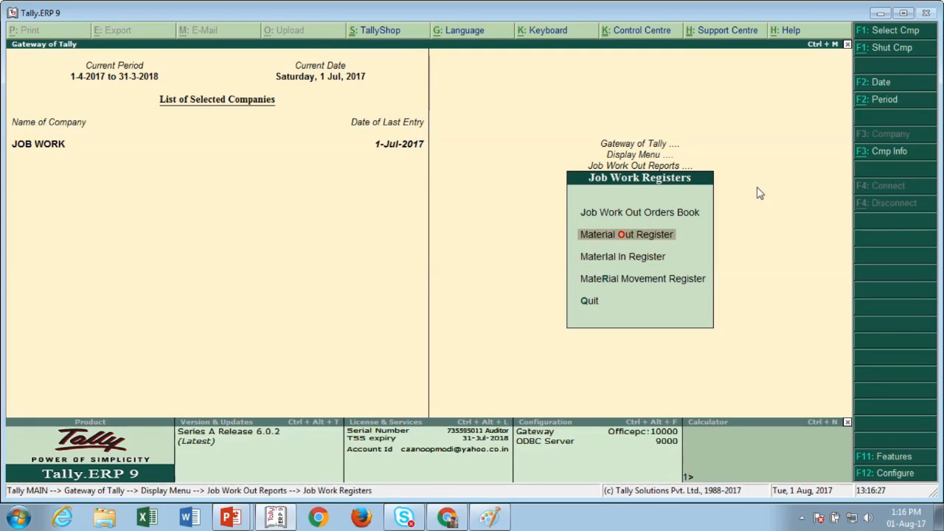
key("Return")
key("Return")
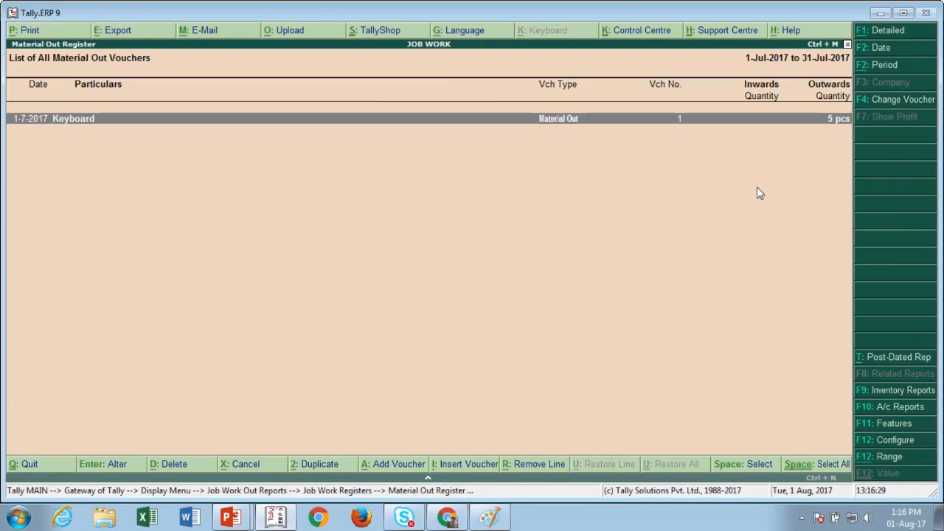
key("Return")
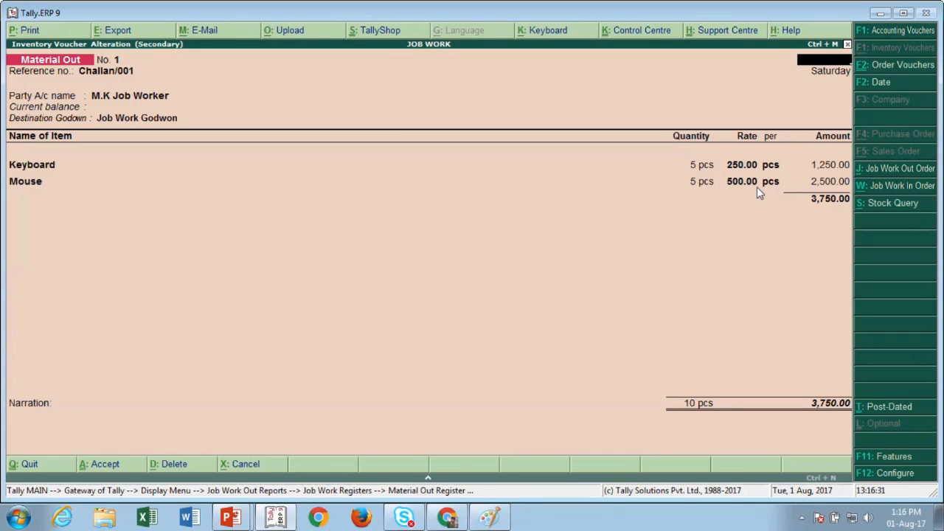
key("Escape")
key("Escape")
key("Escape")
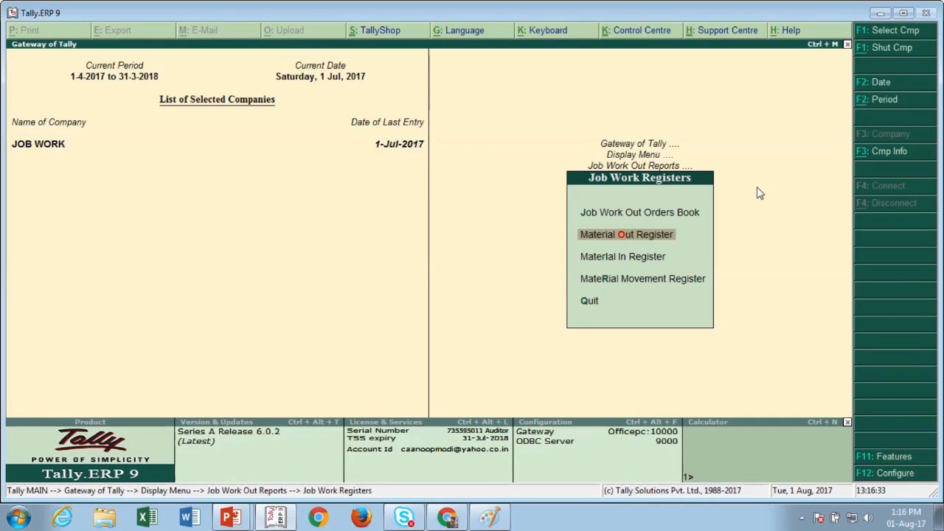
key("Escape")
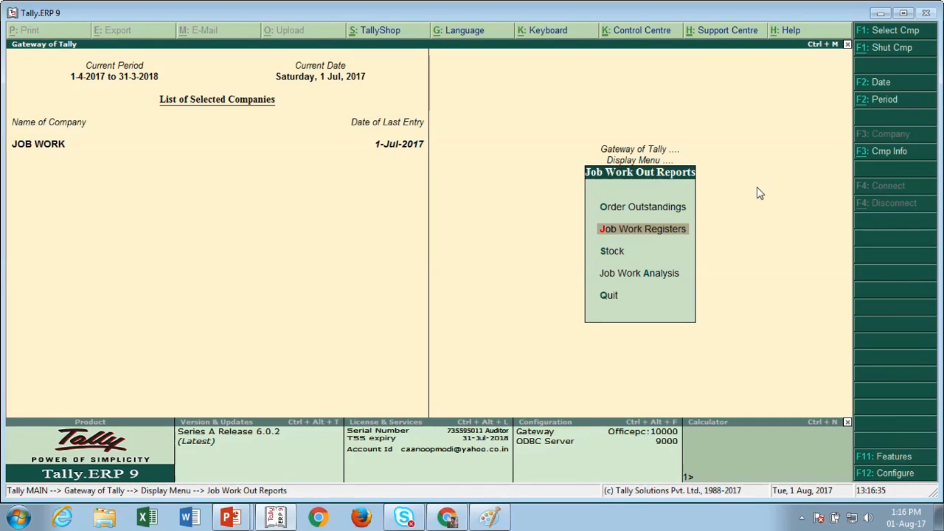
View the summary of outstanding job work orders.
key("Up")
key("Return")
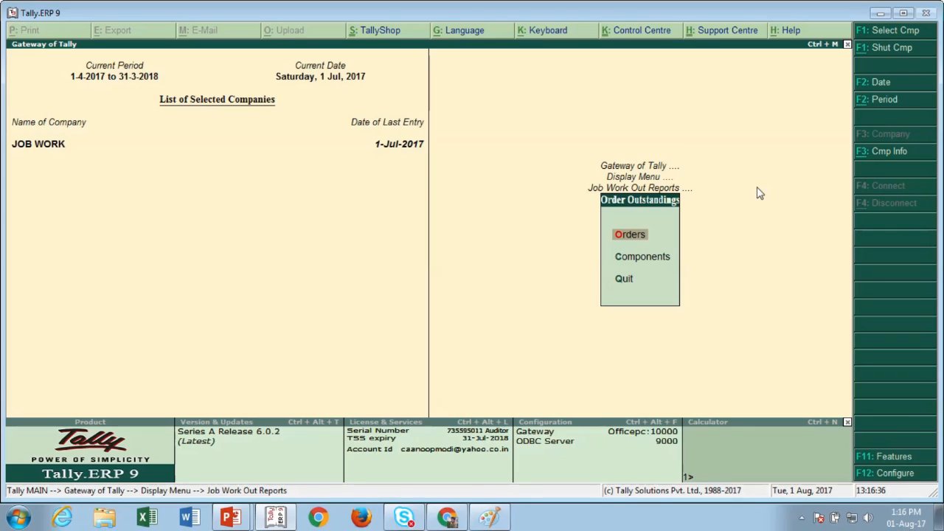
key("Return")
key("Escape")
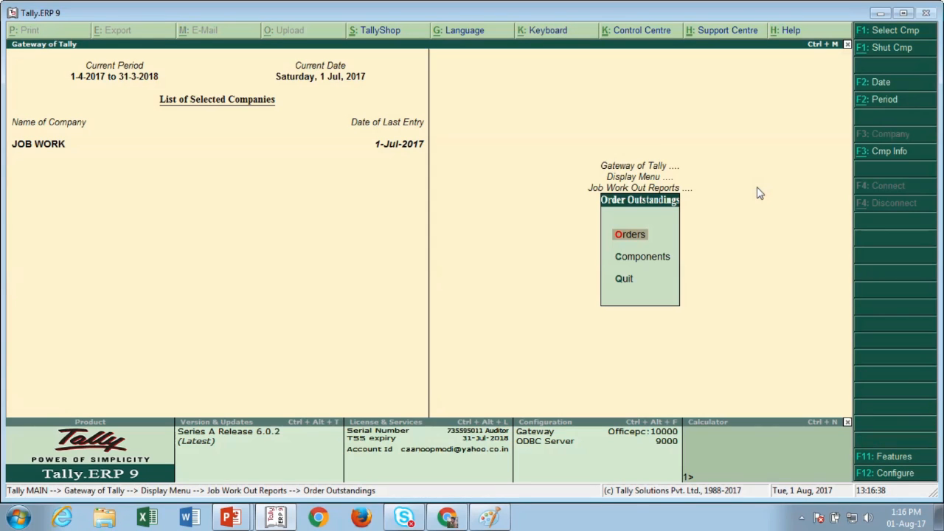
key("Escape")
Check stock with the job worker (15 pcs, 53,750) and return to the Gateway of Tally.
key("Down")
key("Down")
key("Down")
key("Down")
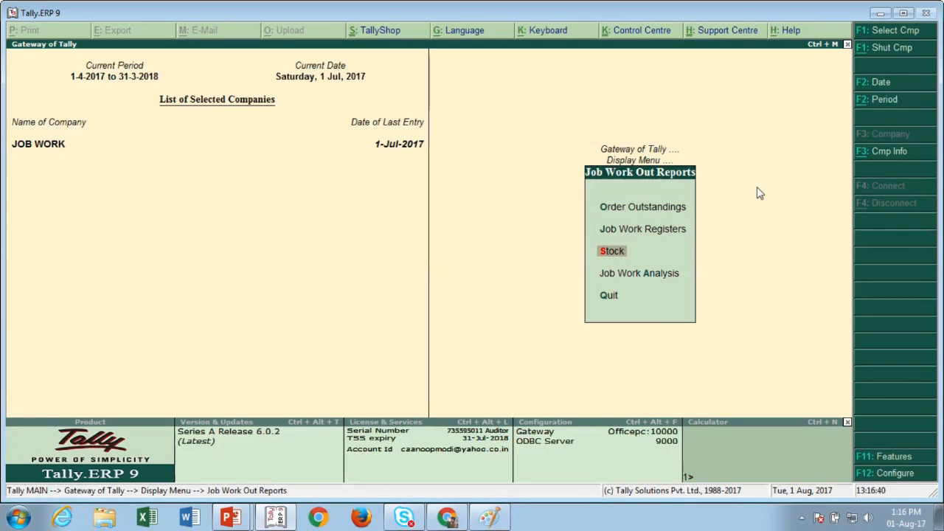
key("Up")
key("Up")
key("Return")
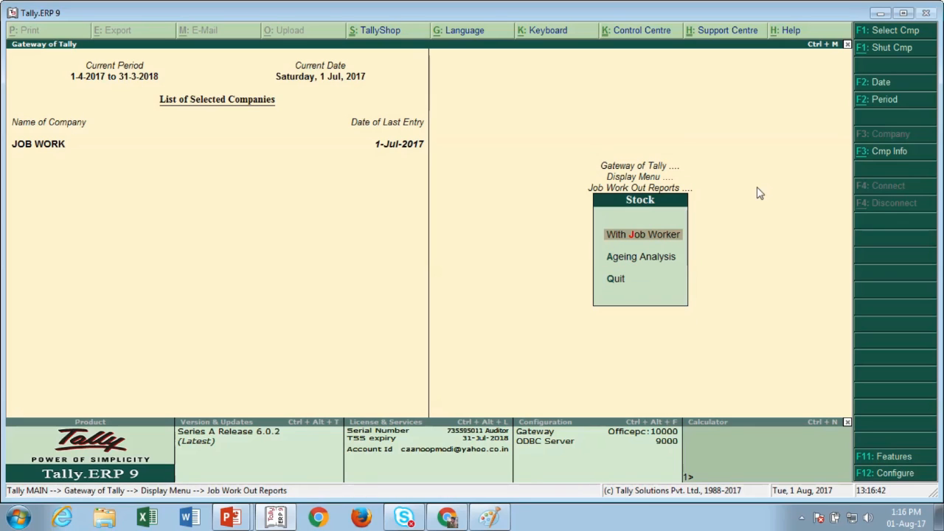
key("Return")
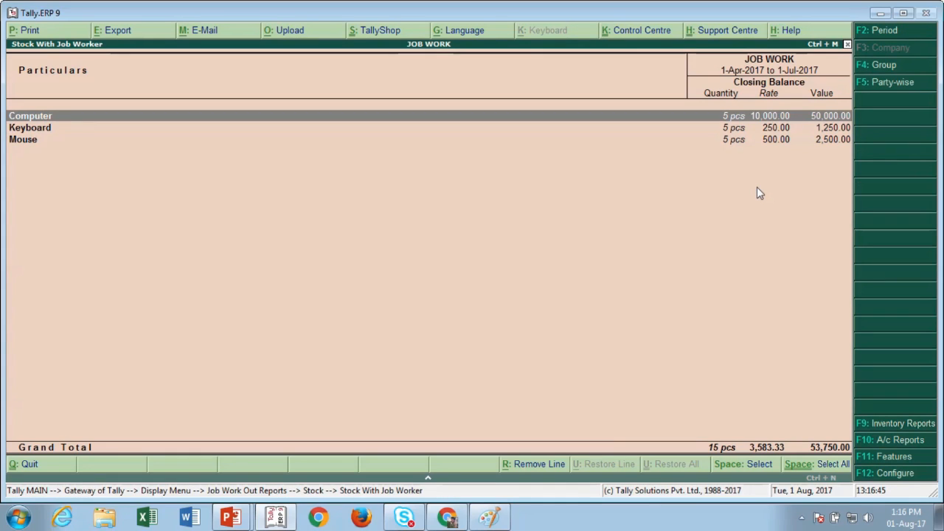
key("Down")
key("Down")
key("Up")
key("Up")
key("Escape")
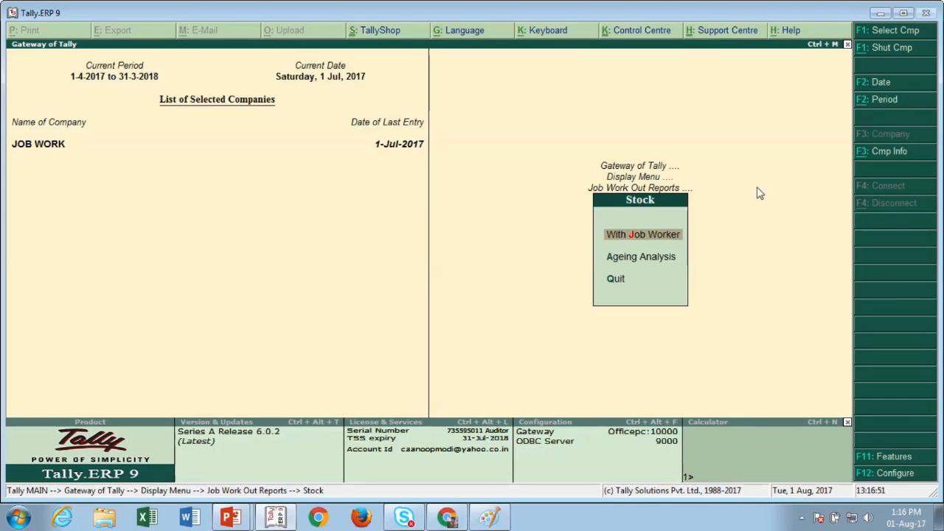
key("Escape")
key("Escape")
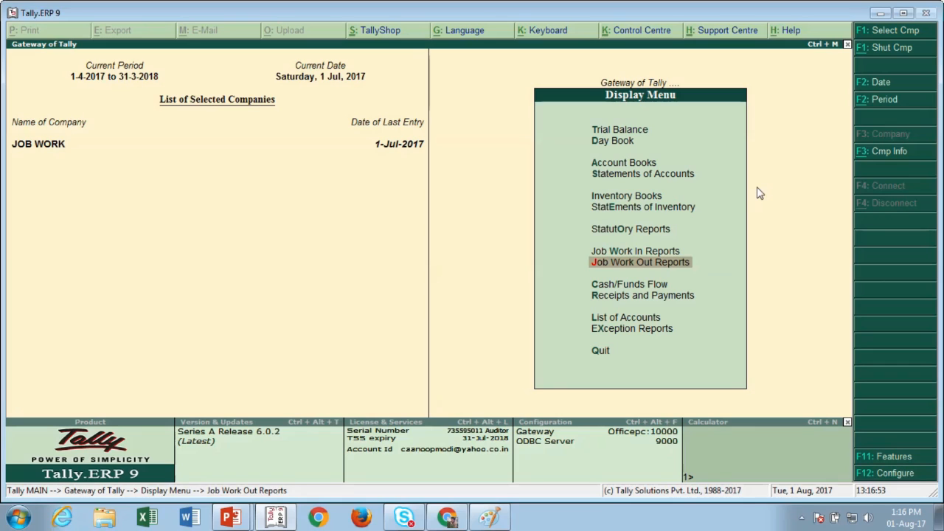
key("Up")
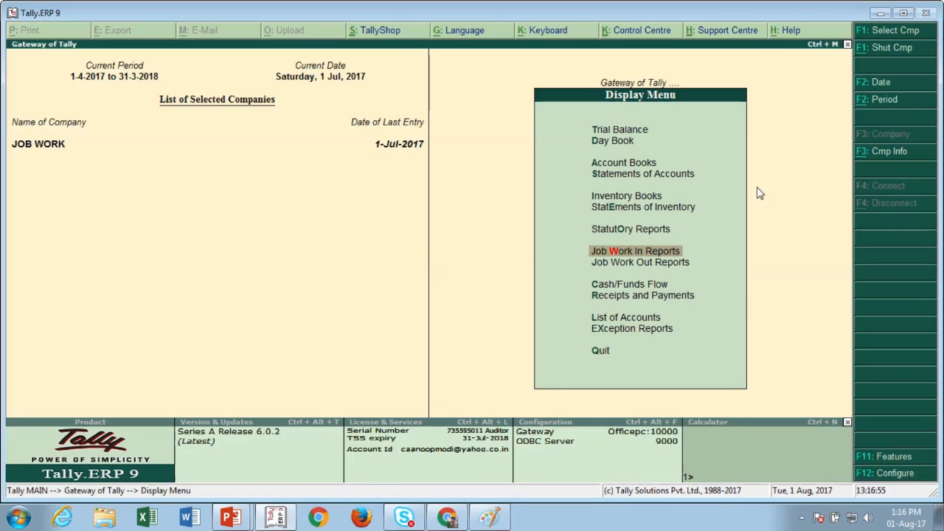
key("Escape")
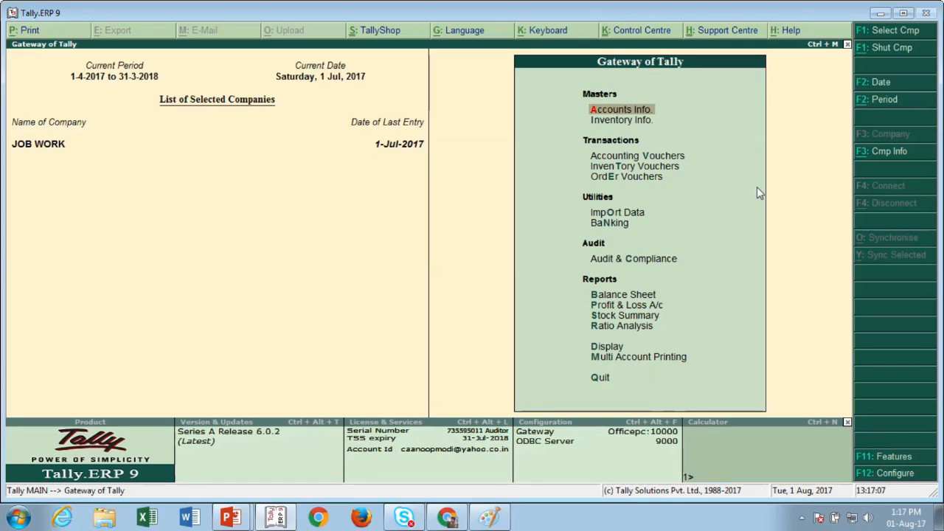
Switch to Chrome showing the Online Seva YouTube channel home page.
mouse_move(359, 6)
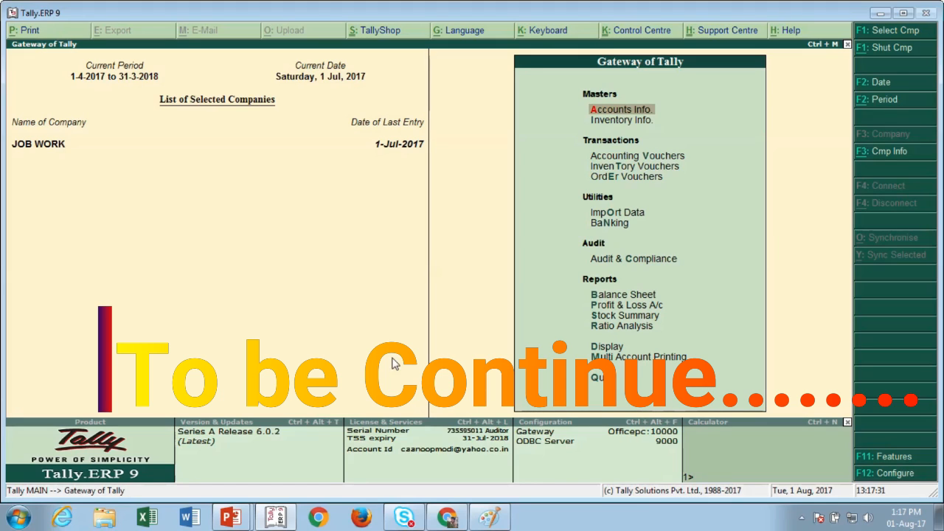
left_click(448, 518)
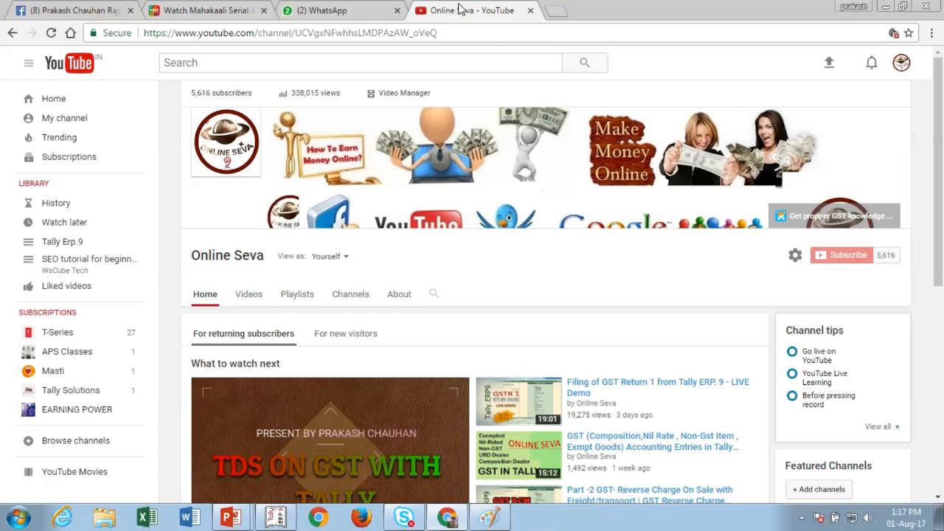
mouse_move(436, 6)
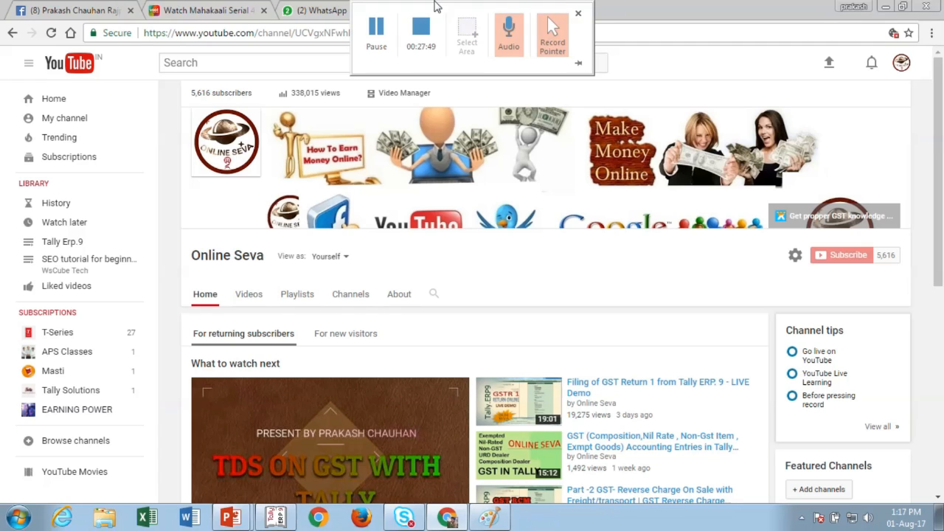